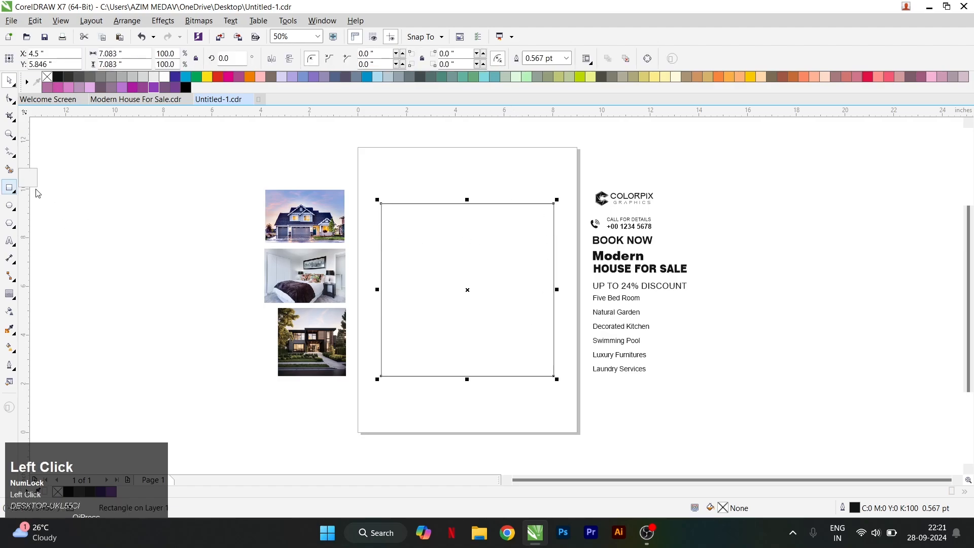
- Draw a square about 6.4 inches wide in the empty area beside the house photos
click(8, 192)
drag(96, 203, 252, 359)
key(ctrl+space)
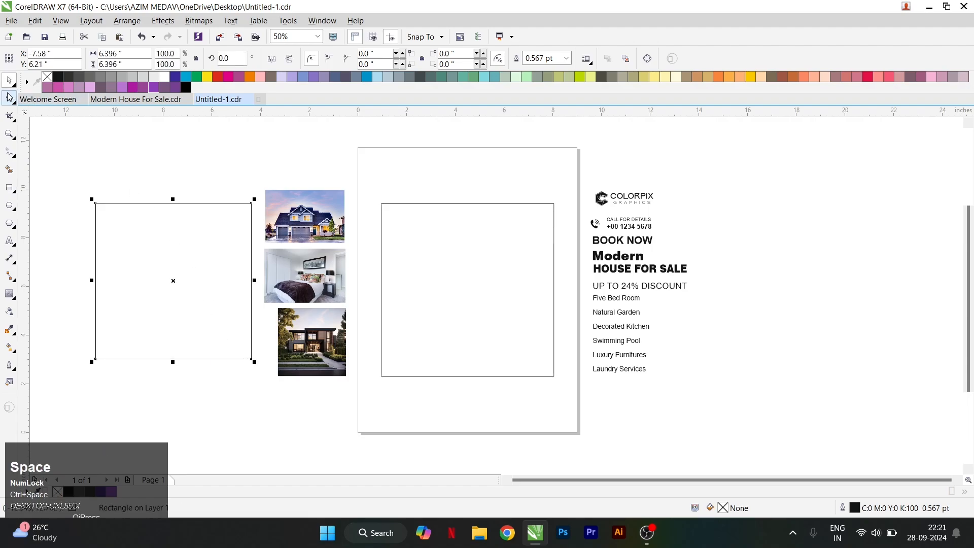
- Round the new square's corners to a radius of about 0.94 inches and set its rotation to 340 degrees
click(9, 98)
drag(100, 210, 108, 224)
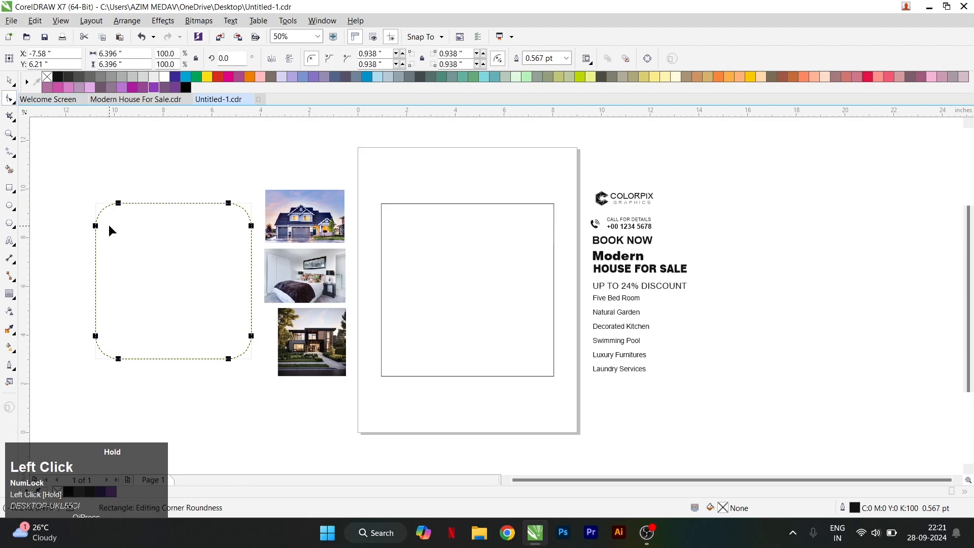
key(ctrl+space)
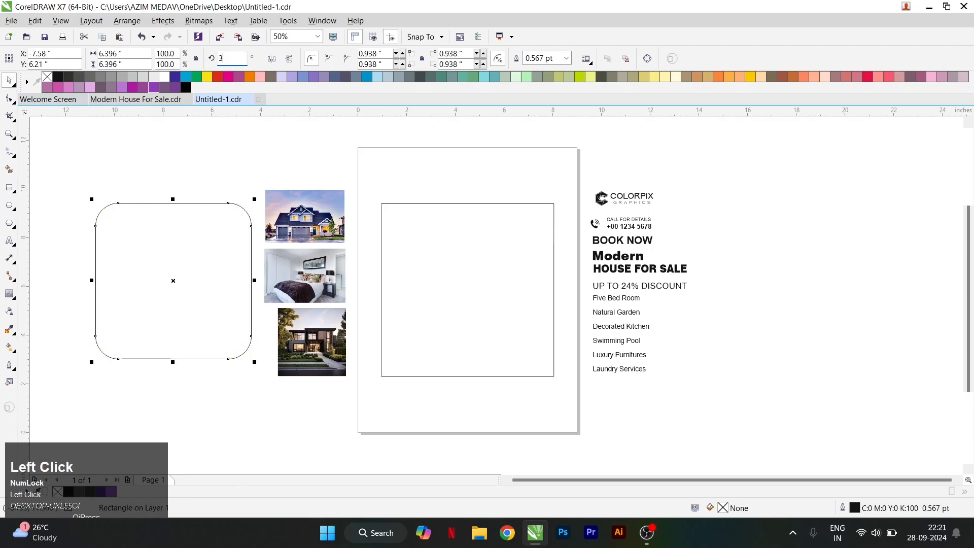
text(340)
key(Return)
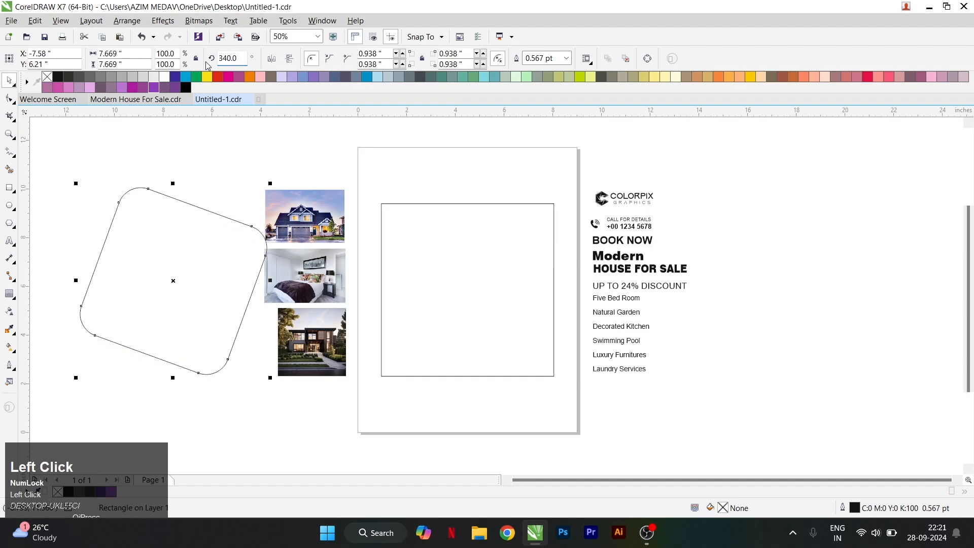
- Fill the rotated square with a linear fountain fill running from light purple near its top to dark purple near its bottom
click(112, 492)
click(10, 347)
drag(144, 231, 188, 327)
click(100, 491)
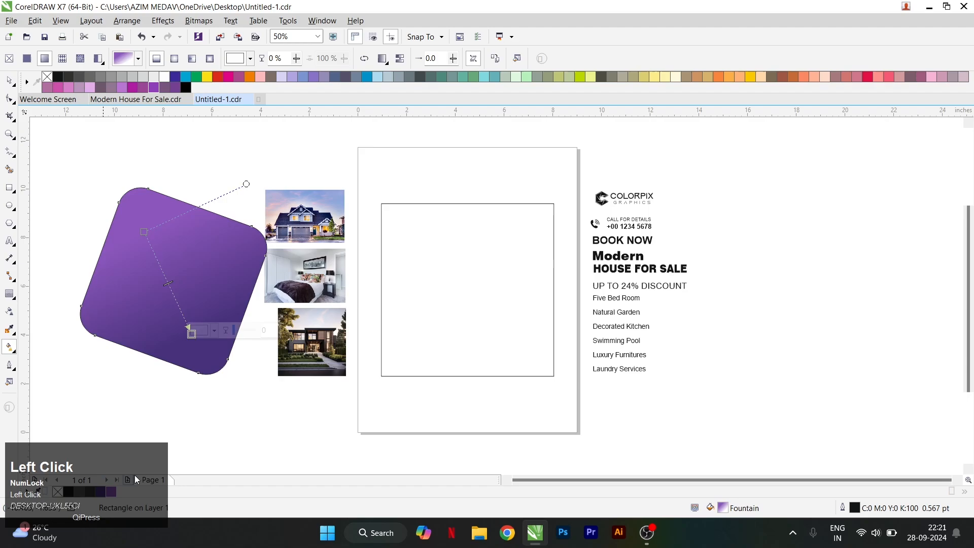
drag(144, 231, 179, 217)
drag(191, 334, 189, 357)
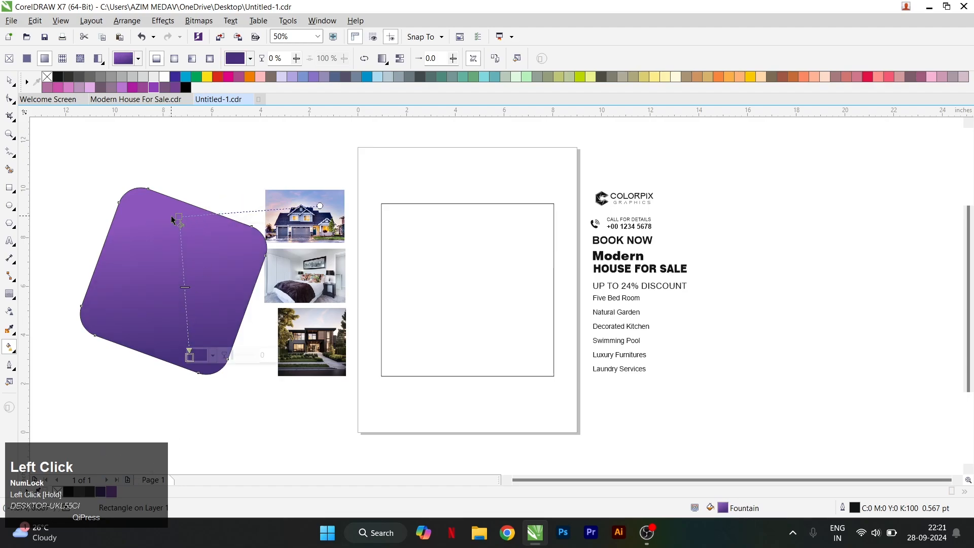
drag(178, 217, 181, 235)
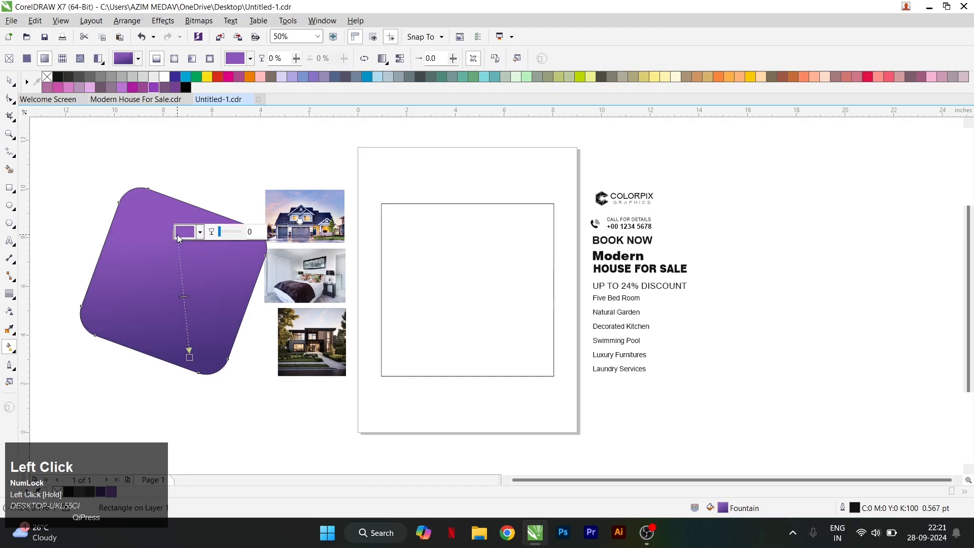
- PowerClip the purple rounded square inside the large square on the page and remove the purple shape's outline
key(space)
right_click(155, 226)
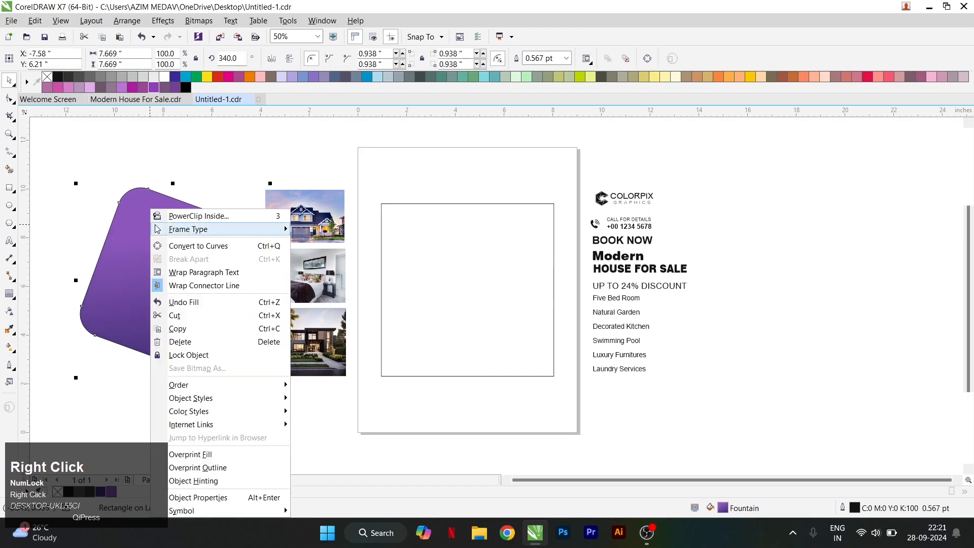
click(196, 216)
click(387, 243)
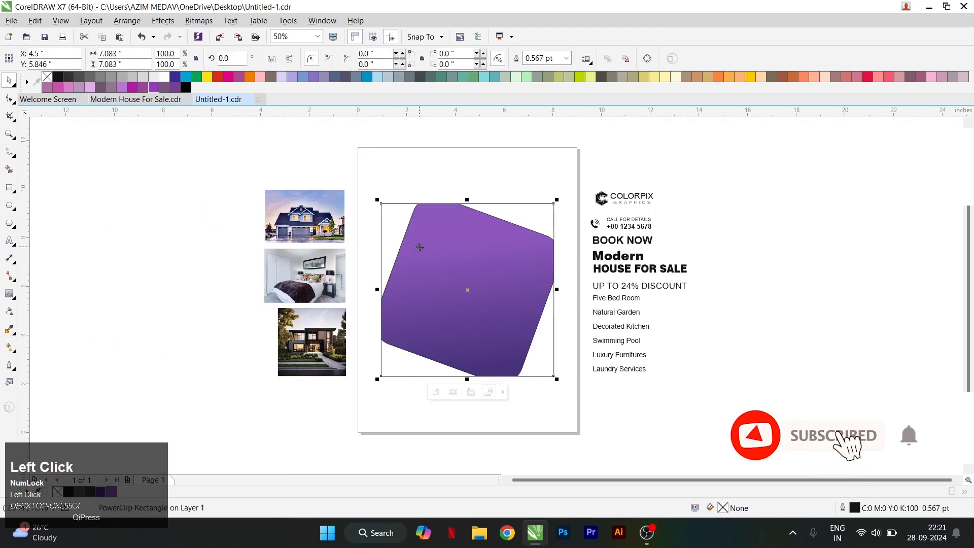
ctrl+click(422, 247)
right_click(47, 79)
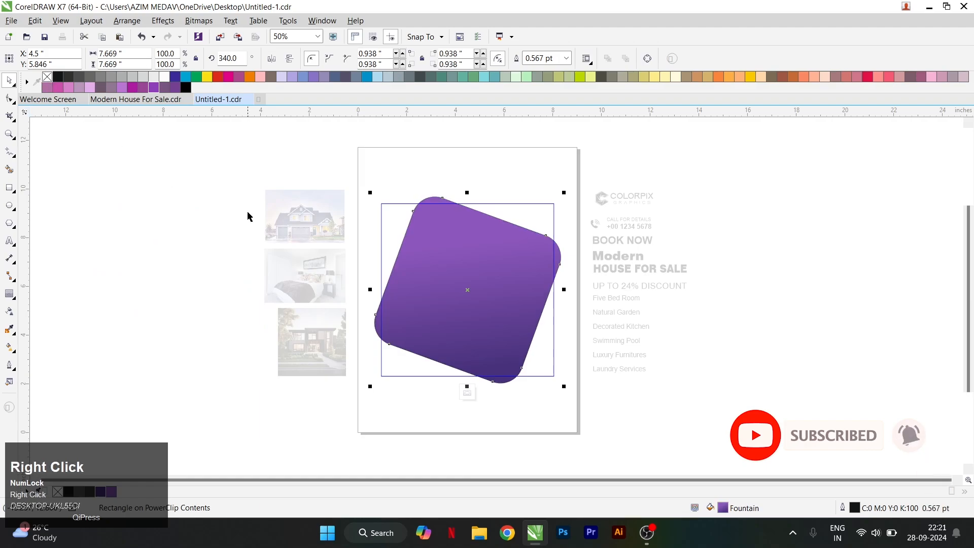
- Scale the clipped purple shape down to about 5.42 inches and place it over the frame's upper-left corner
drag(563, 386, 532, 356)
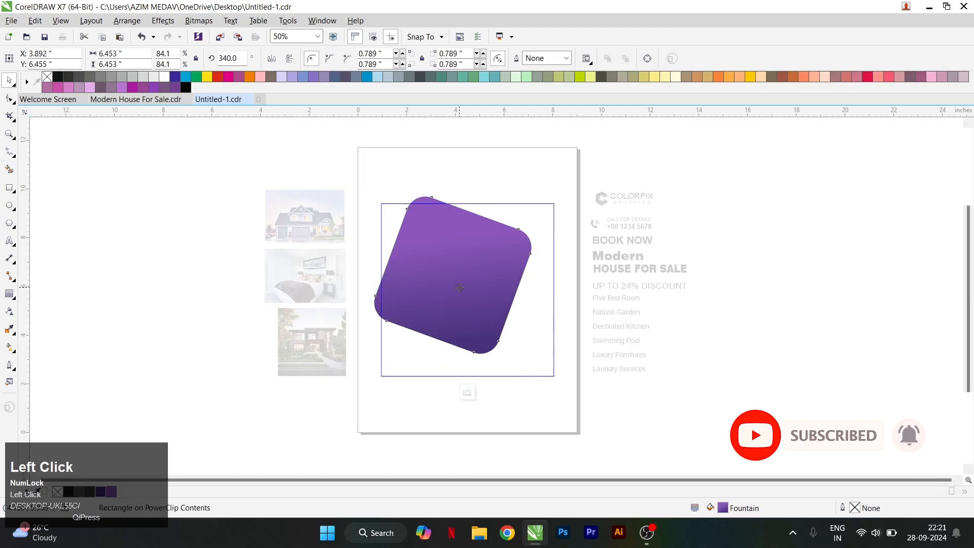
drag(460, 286, 409, 273)
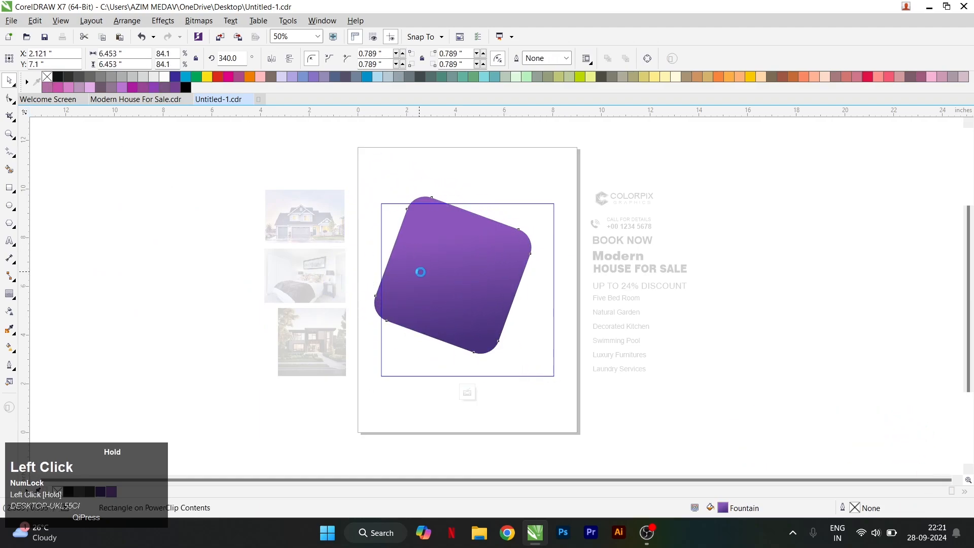
scroll(517, 325, up, 2)
drag(557, 404, 508, 388)
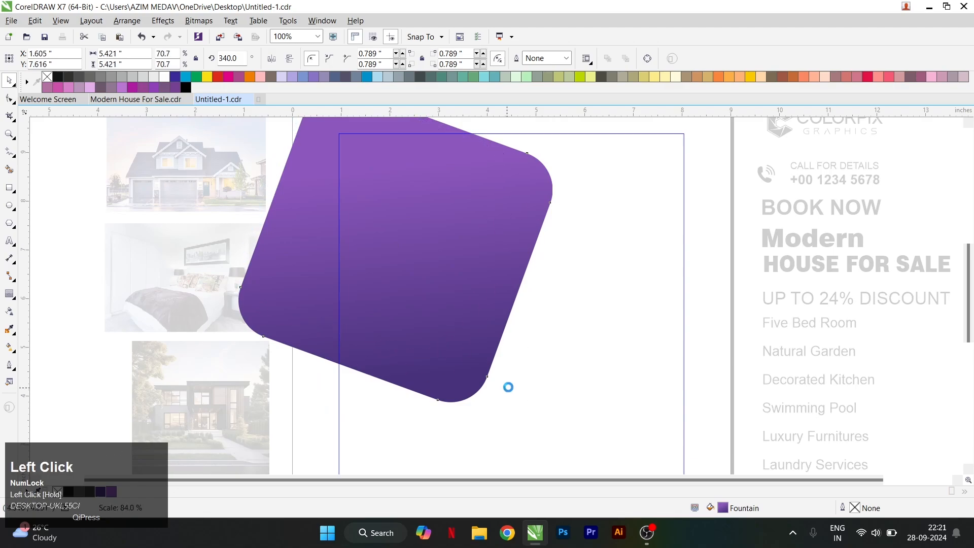
scroll(508, 388, down, 1)
scroll(440, 250, up, 1)
drag(469, 312, 495, 323)
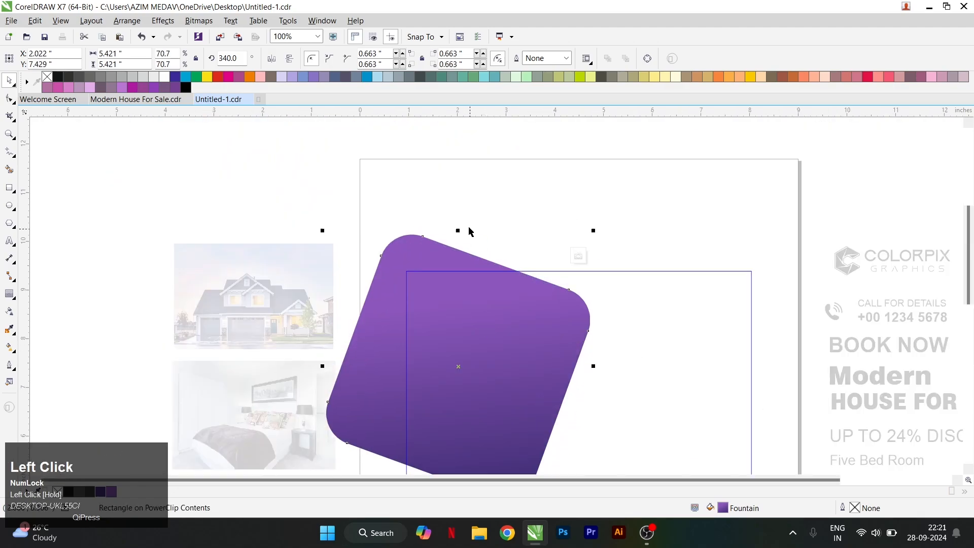
scroll(493, 325, down, 1)
scroll(504, 336, up, 1)
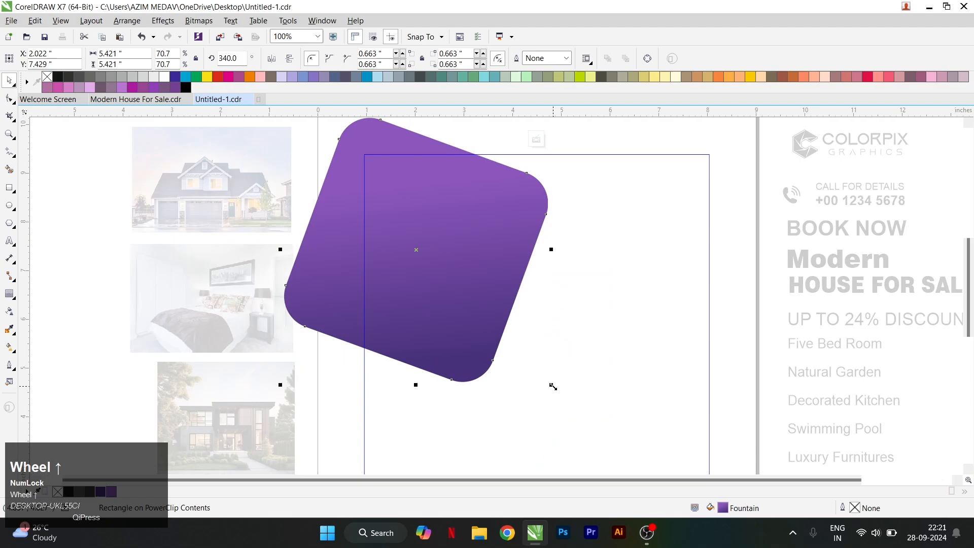
- Fine-tune the clipped purple shape's size and position at the frame's upper-left corner and finish editing the PowerClip contents
drag(553, 387, 546, 385)
drag(467, 266, 470, 264)
scroll(470, 264, down, 1)
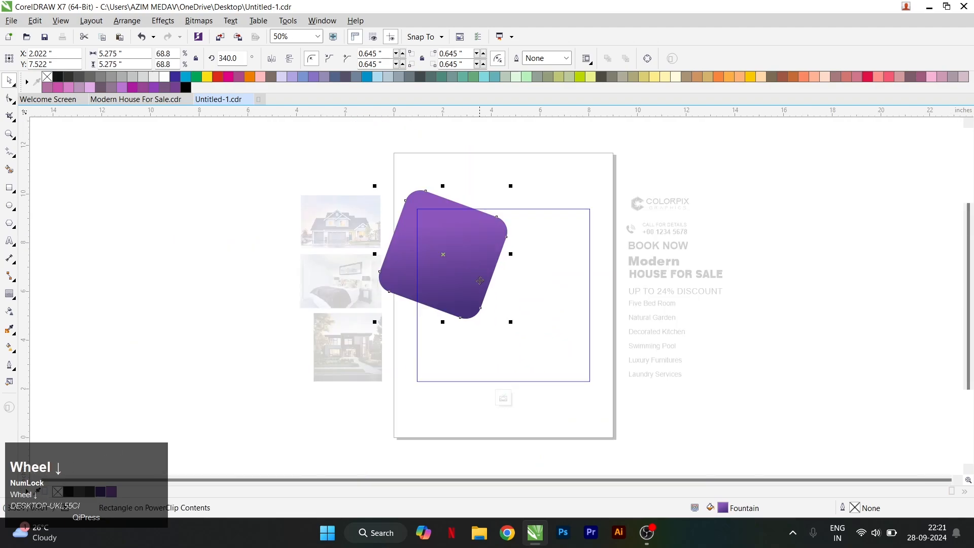
scroll(477, 287, up, 1)
drag(542, 352, 549, 359)
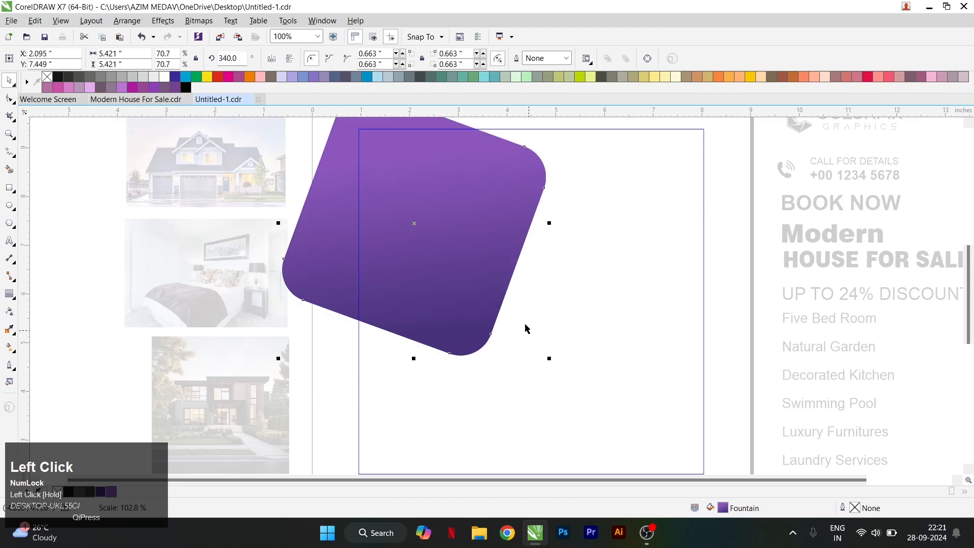
key(5)
scroll(474, 268, down, 1)
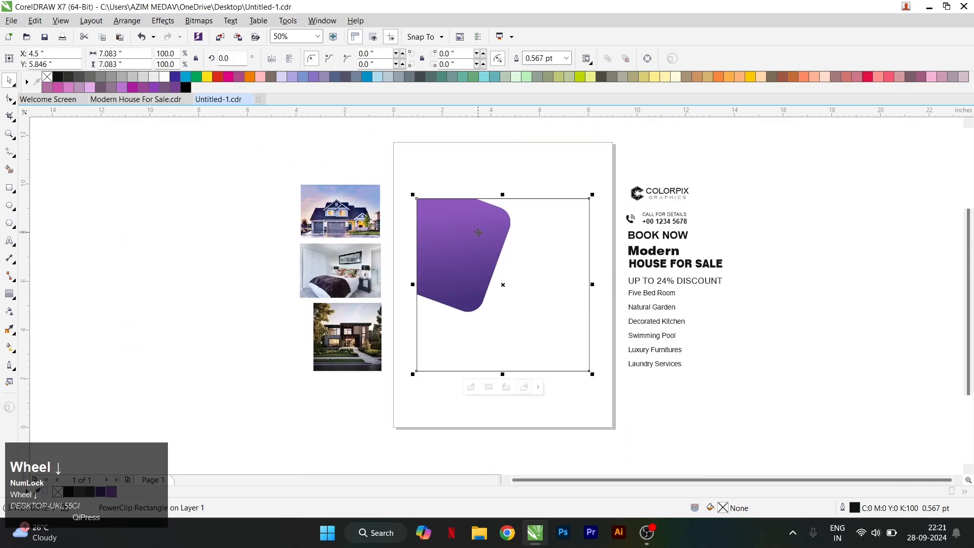
- Reopen the PowerClip contents, nudge the purple shape slightly right and down, and finish editing
key(4)
click(484, 215)
scroll(485, 215, up, 1)
mouse_move(495, 224)
mouse_down()
mouse_move(504, 217)
mouse_move(507, 229)
mouse_up()
key(5)
scroll(105, 209, down, 1)
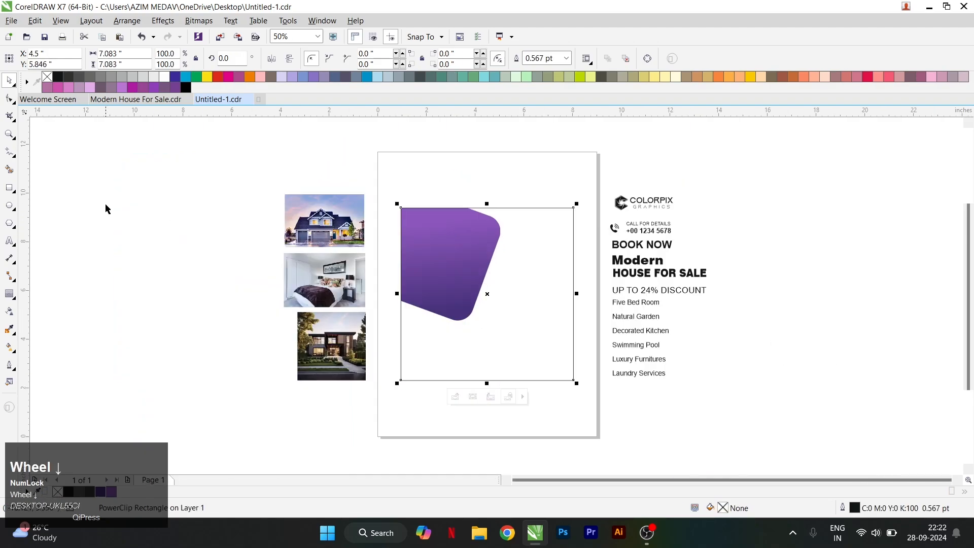
- Draw a square about 1.72 inches wide over the purple shape's lower-right corner and round its corners to about 0.28 inches
click(10, 187)
scroll(487, 292, up, 1)
drag(423, 264, 506, 348)
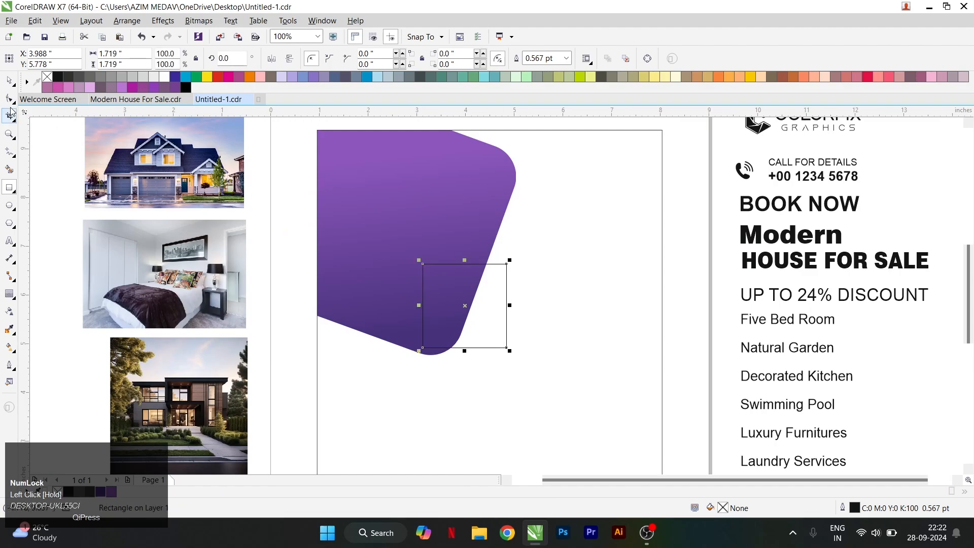
click(9, 98)
drag(423, 264, 447, 278)
key(ctrl+space)
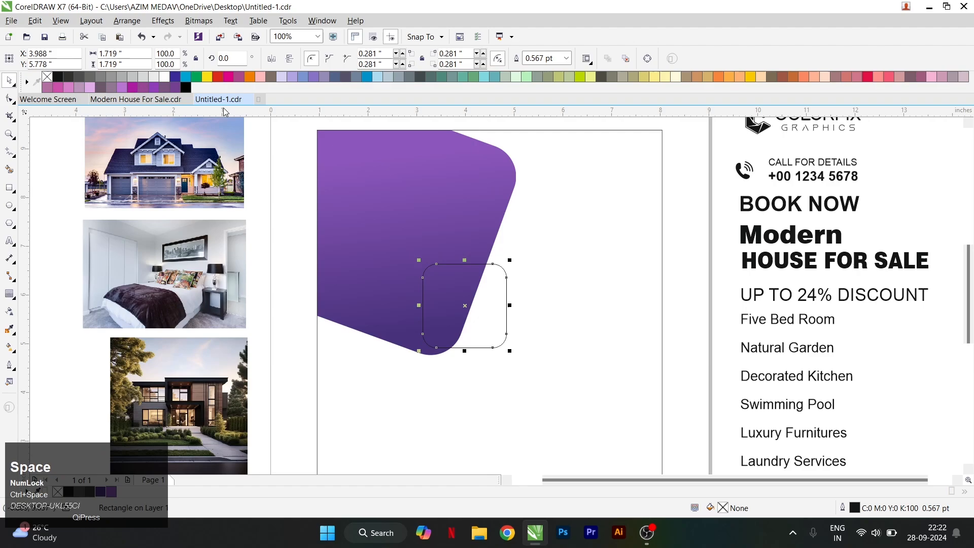
- Fill the small rounded square with 90% black and remove its outline
click(79, 78)
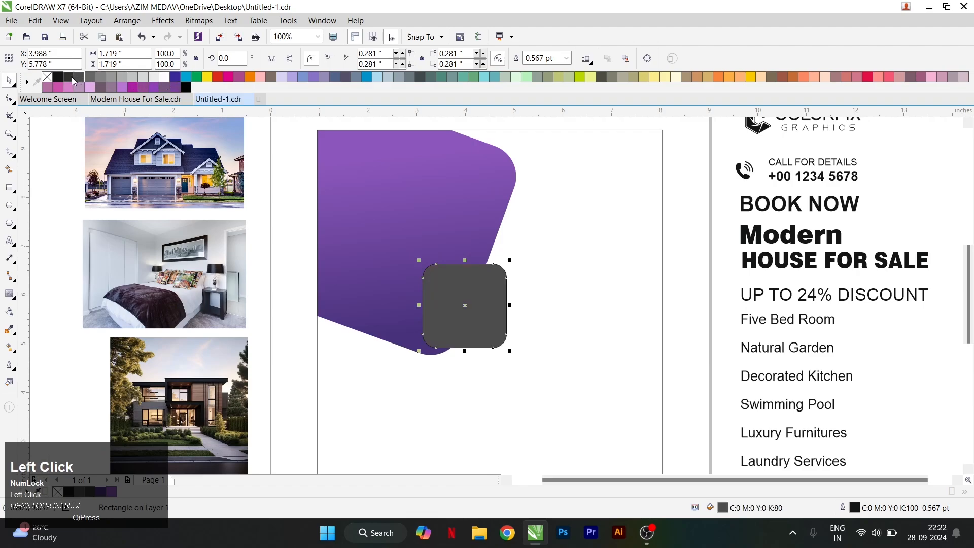
click(65, 80)
right_click(49, 78)
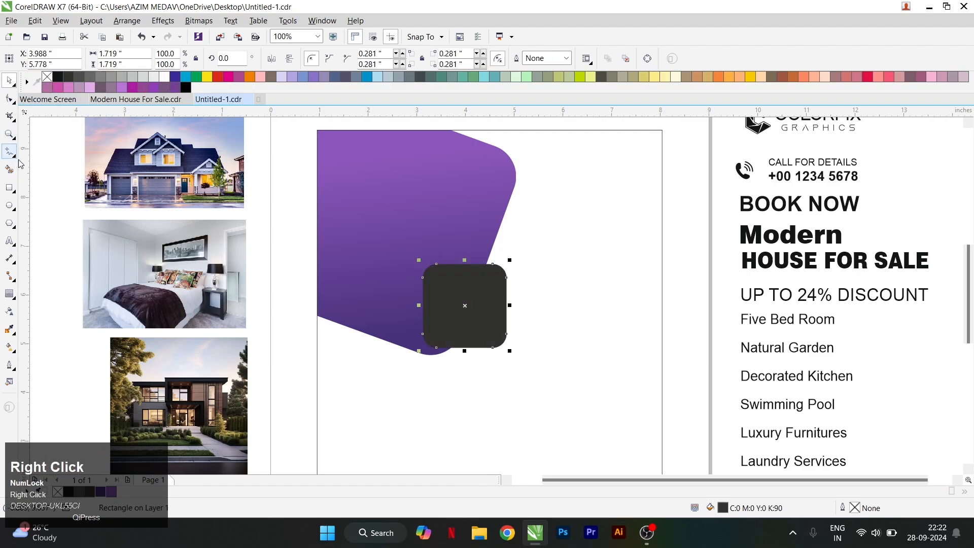
- Add a one-step white outside contour of about 0.06 inches around the small dark square
click(10, 293)
scroll(459, 269, up, 3)
drag(478, 251, 479, 238)
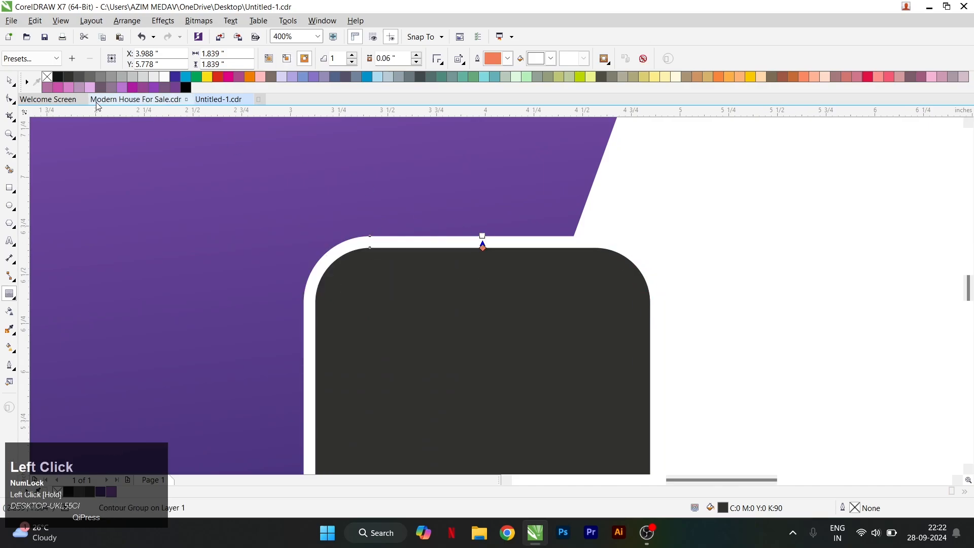
click(10, 82)
scroll(460, 245, down, 3)
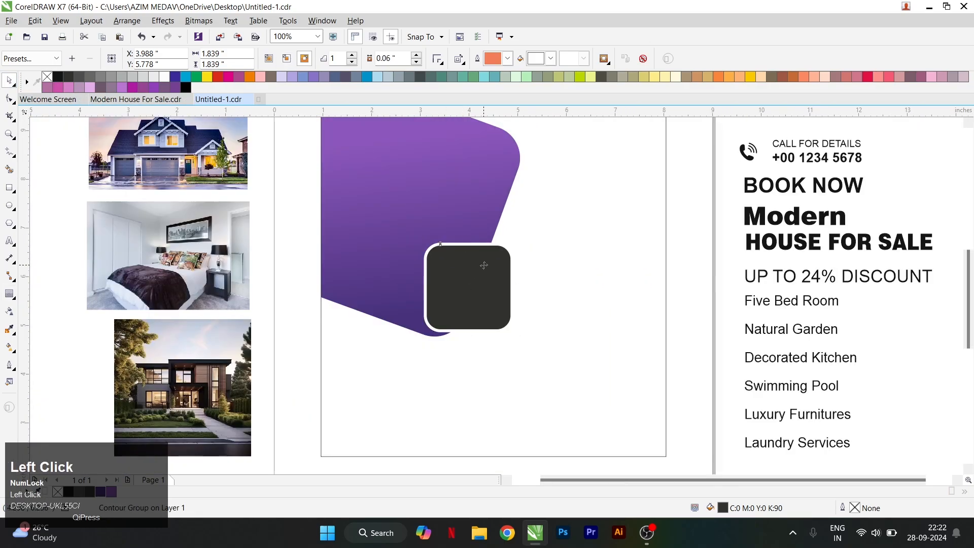
- Set the contoured dark square's rotation to 290 degrees and move it slightly right and down along the purple shape's edge
click(490, 283)
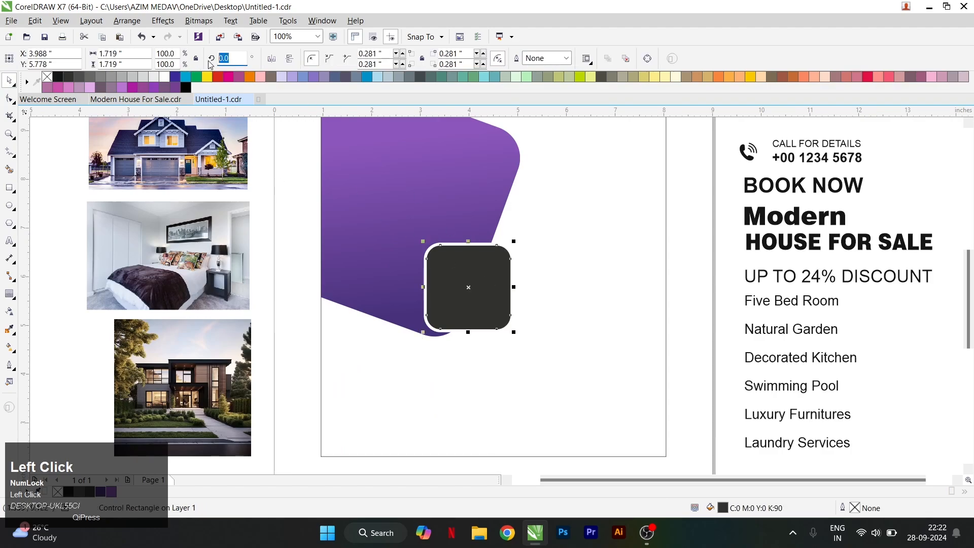
text(290)
key(Return)
scroll(466, 307, up, 2)
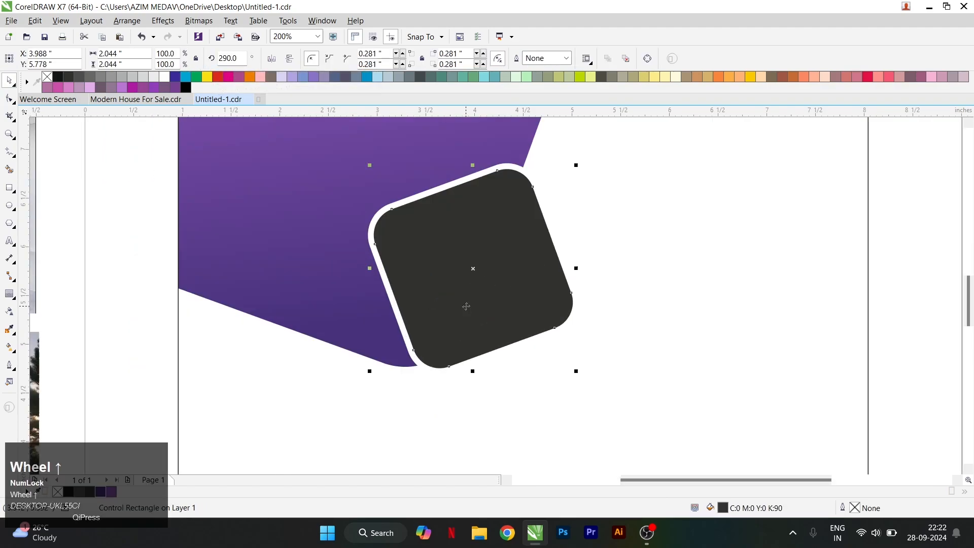
drag(466, 307, 517, 321)
scroll(504, 342, down, 4)
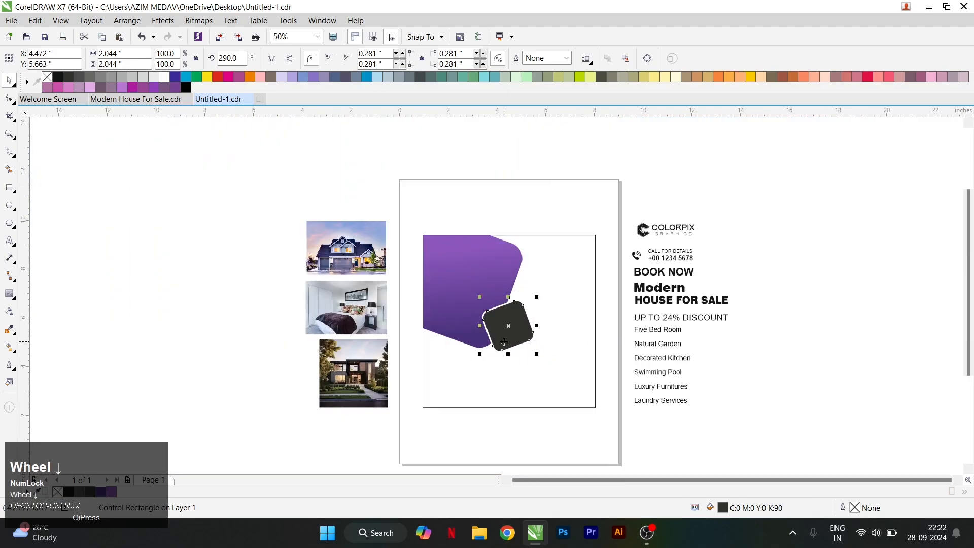
- Shift the purple shape inside the PowerClip frame slightly left
scroll(538, 325, up, 2)
click(428, 276)
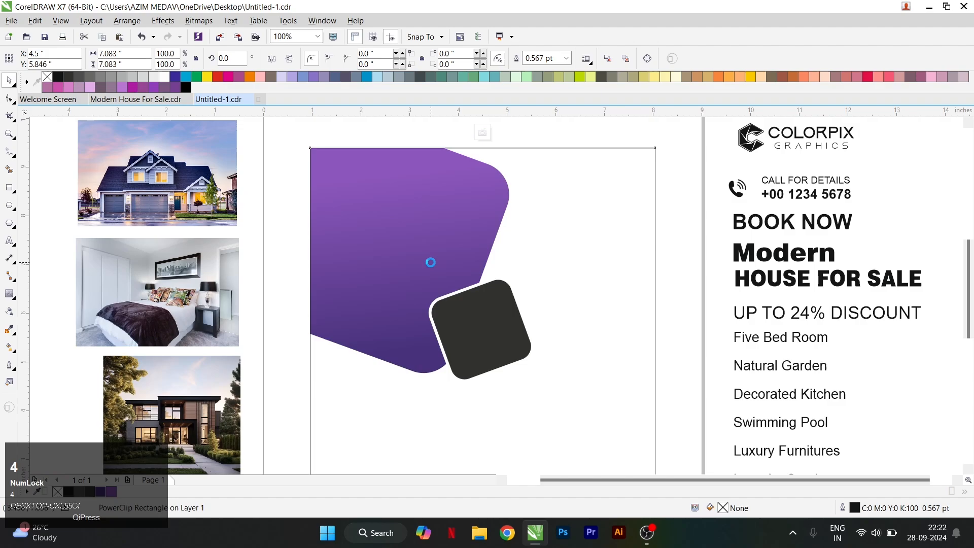
ctrl+click(432, 271)
drag(435, 275, 425, 274)
- Move the contoured dark square left so that it overlaps the purple shape's lower-right corner again
click(483, 320)
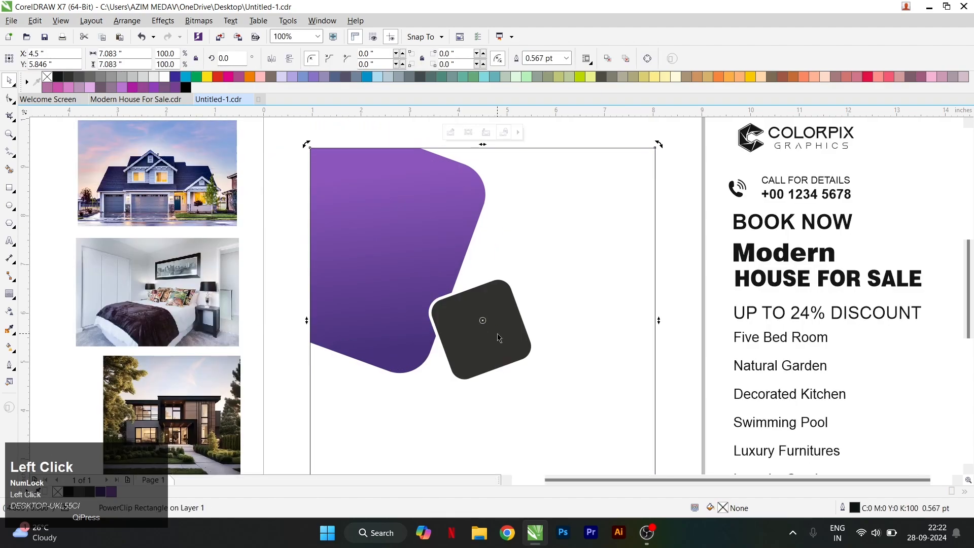
drag(498, 336, 458, 328)
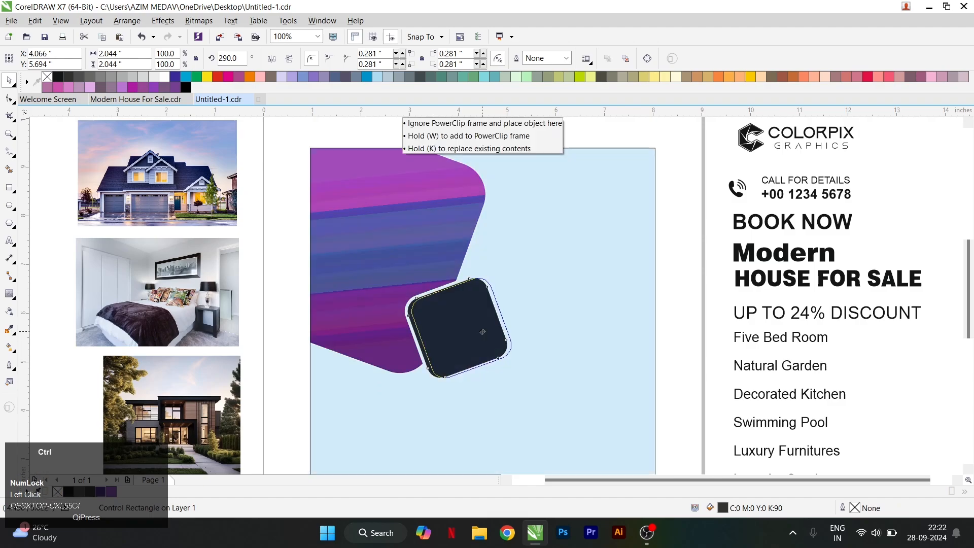
scroll(398, 253, down, 2)
scroll(398, 254, up, 1)
scroll(428, 243, down, 1)
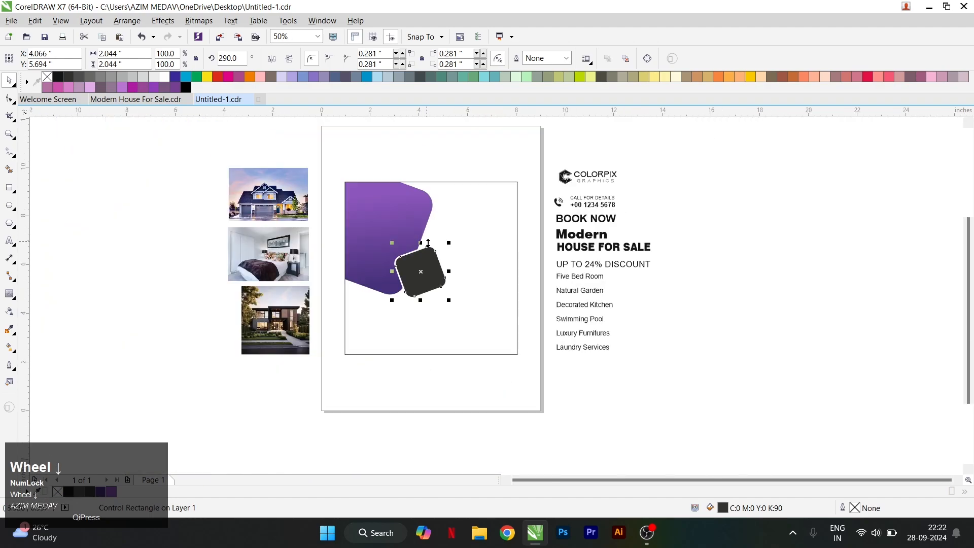
scroll(586, 188, up, 2)
click(571, 261)
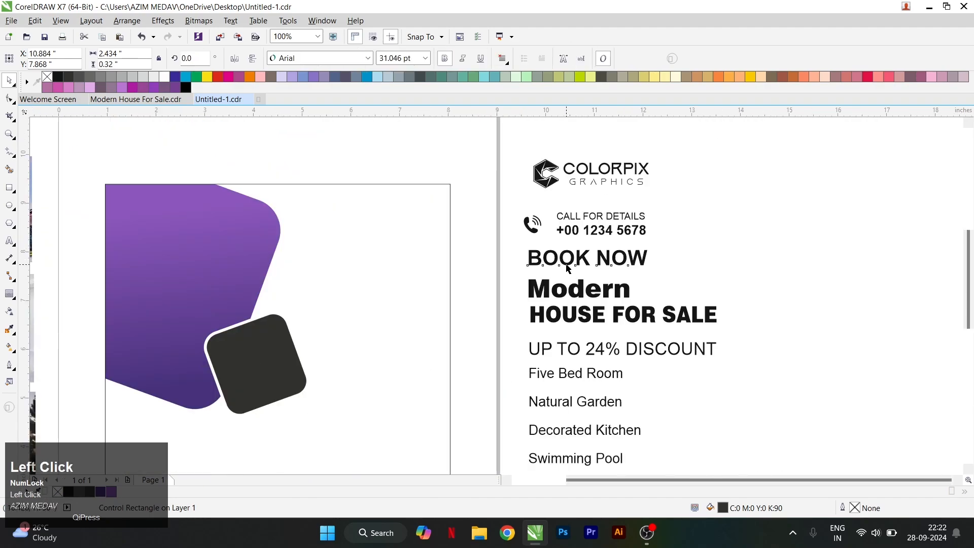
- Draw a rectangle about 2.79 by 2.04 inches in the frame's empty upper-right area and round its corners
click(9, 188)
drag(303, 219, 439, 319)
click(15, 102)
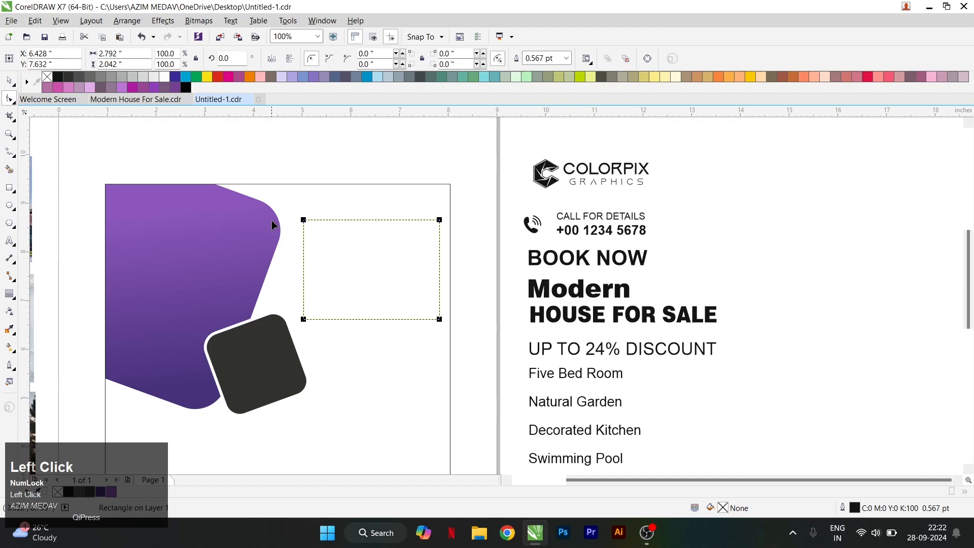
drag(303, 222, 359, 192)
scroll(350, 228, down, 2)
key(space)
click(291, 284)
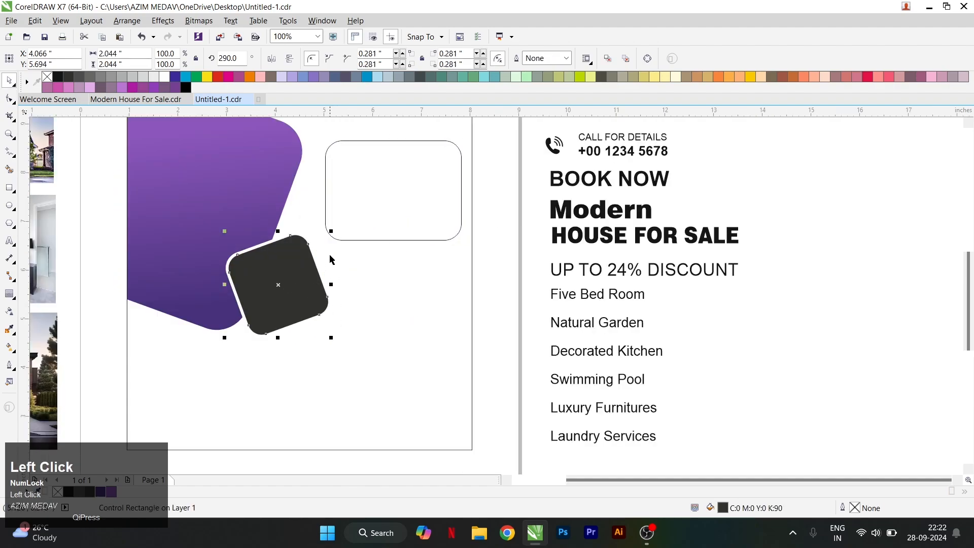
- Shrink the dark contoured square to about 1.78 inches and tilt the rounded rectangle to a rotation of about 353.6 degrees
drag(333, 232, 321, 247)
click(395, 192)
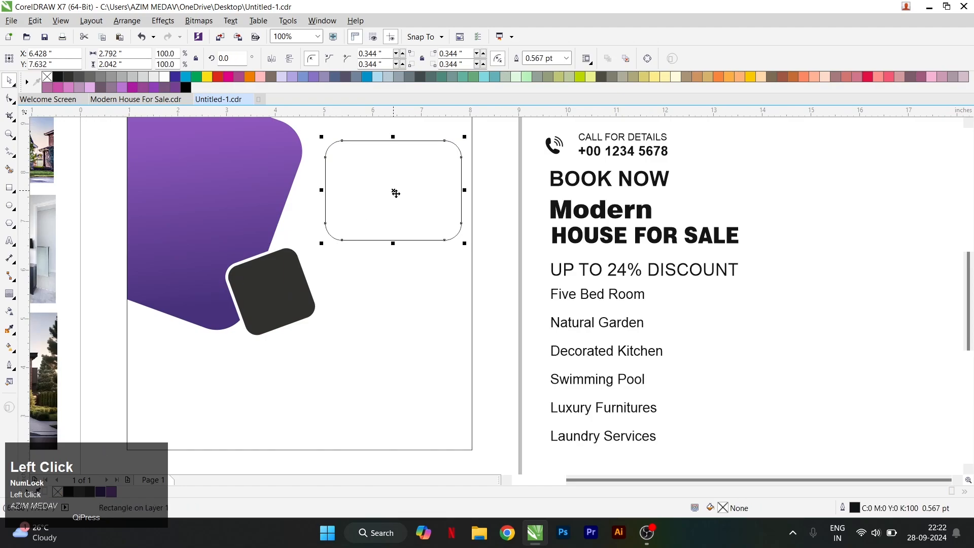
drag(434, 155, 465, 141)
click(408, 180)
click(406, 169)
- Copy the tilted rectangle into a vertical column of three slightly overlapping frames, rotating the middle one to about 6.1 degrees
right_click(409, 165)
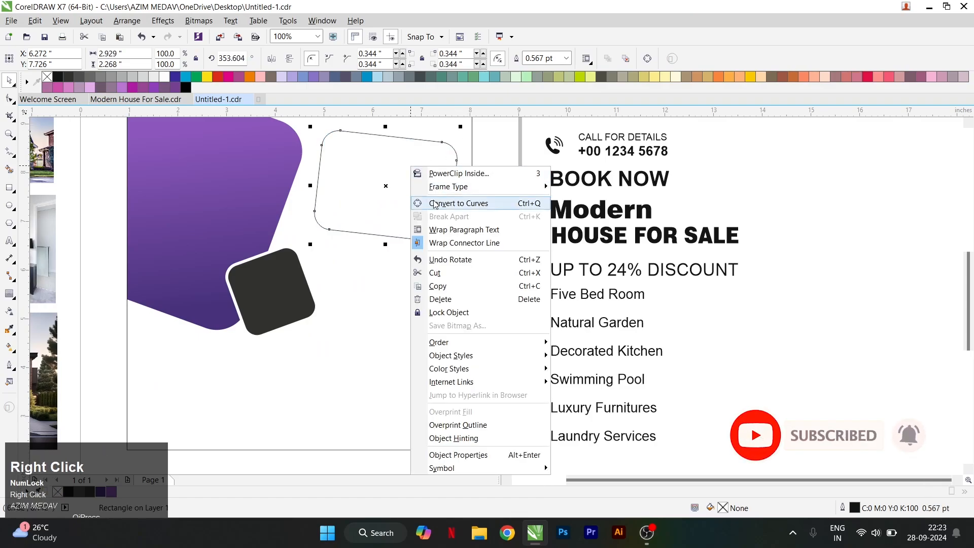
click(459, 288)
right_click(753, 197)
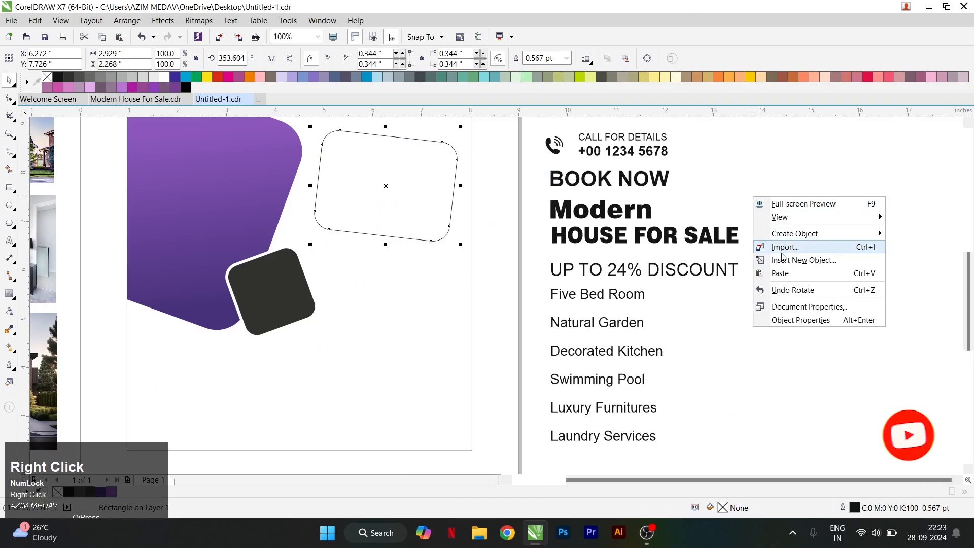
click(782, 274)
drag(412, 181, 411, 247)
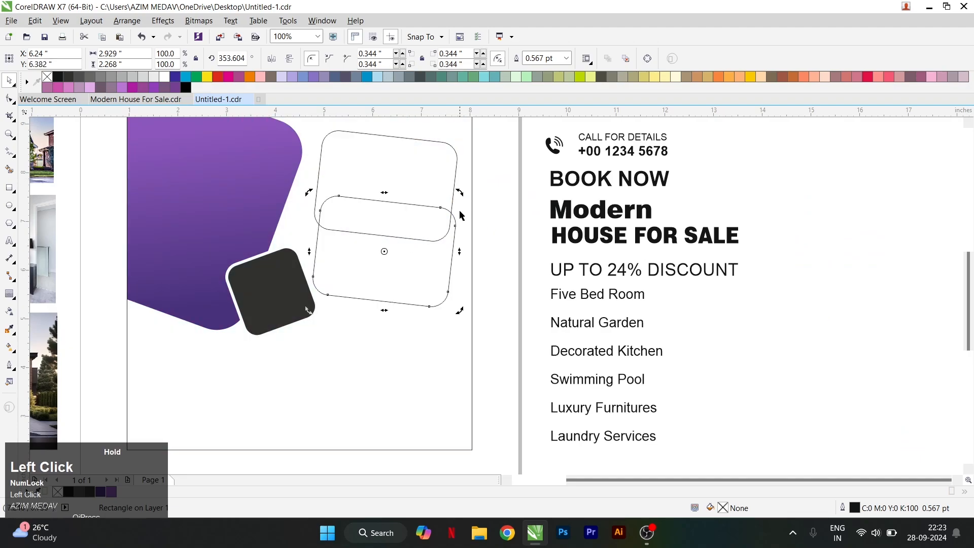
drag(460, 192, 456, 168)
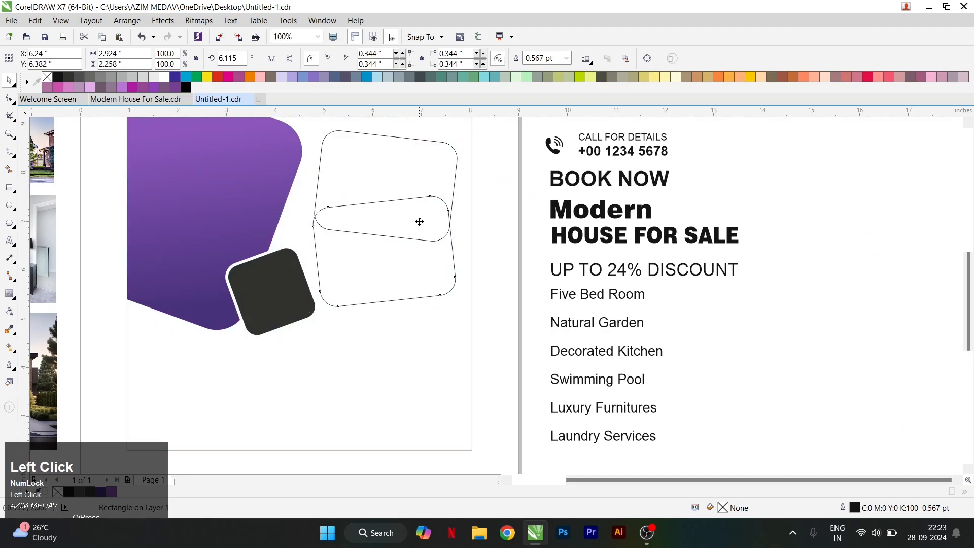
drag(420, 220, 424, 254)
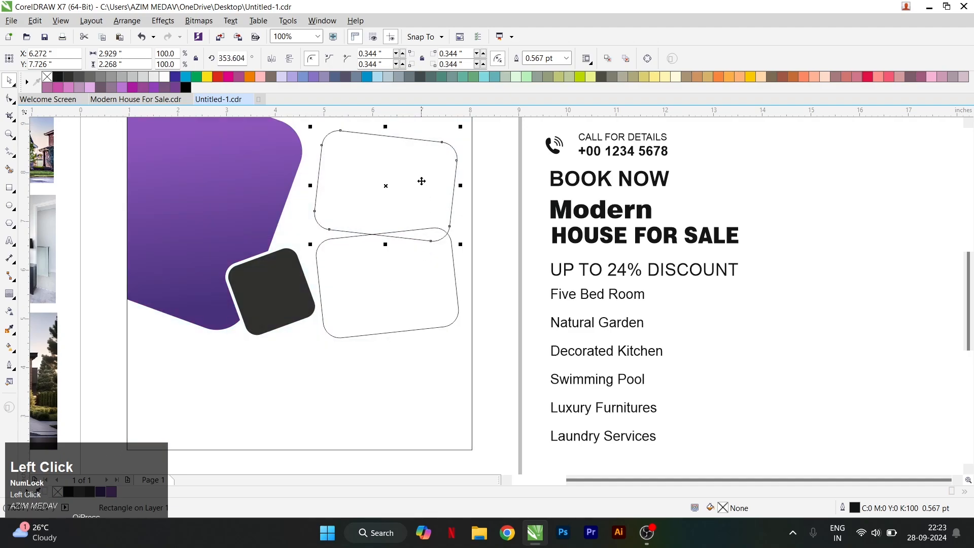
drag(404, 177, 407, 376)
right_click(407, 375)
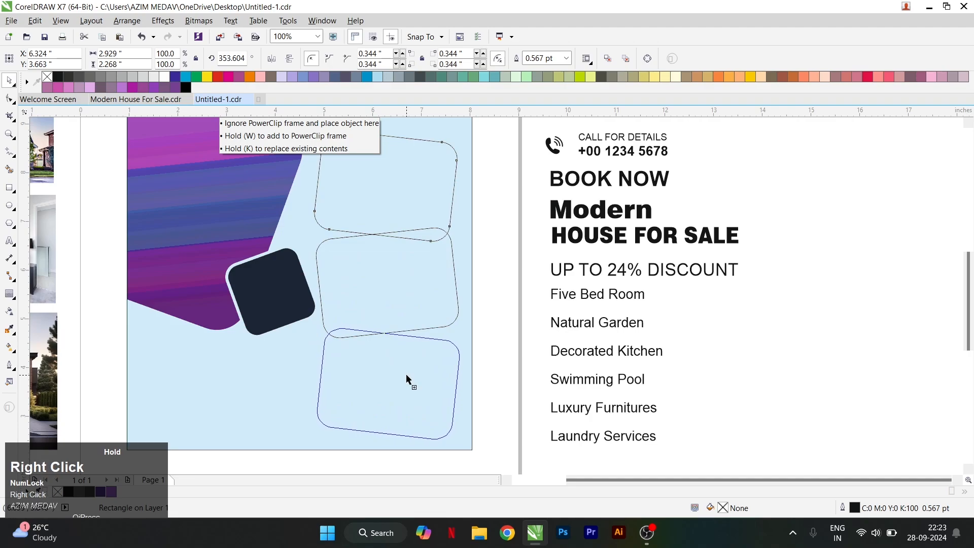
- Resize the three rounded frames together to about 2.86 by 6.06 inches and position them along the post's right side
shift+click(405, 305)
shift+click(404, 211)
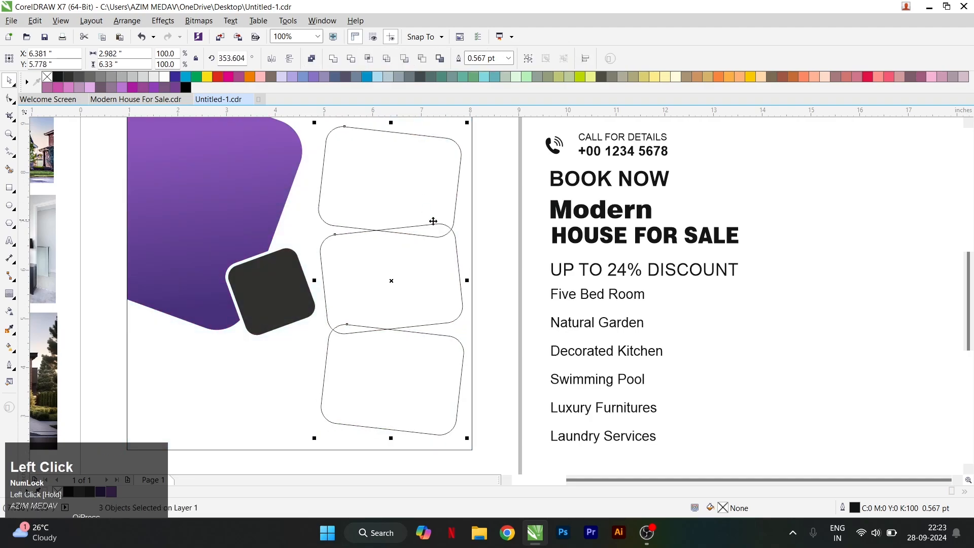
scroll(442, 213, up, 2)
drag(454, 175, 450, 182)
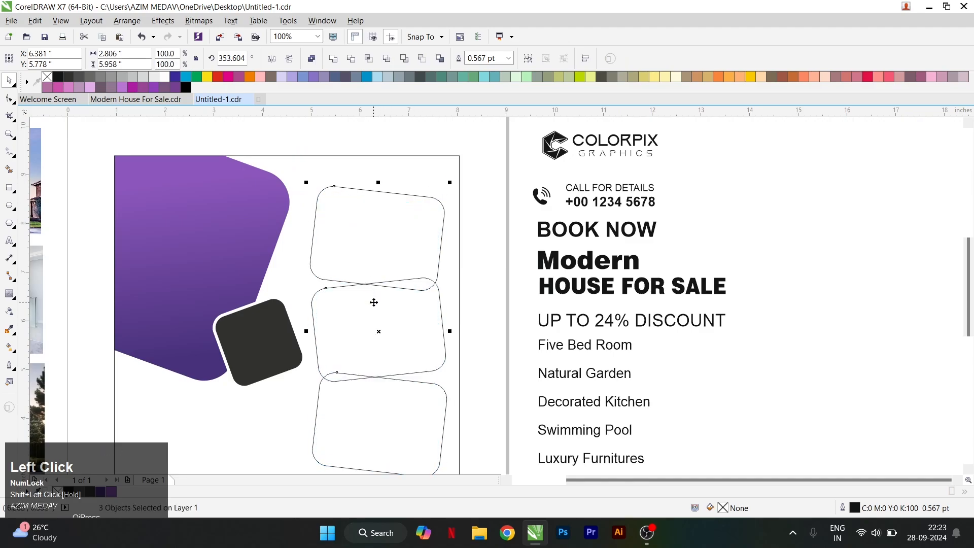
scroll(374, 303, down, 1)
drag(376, 317, 398, 292)
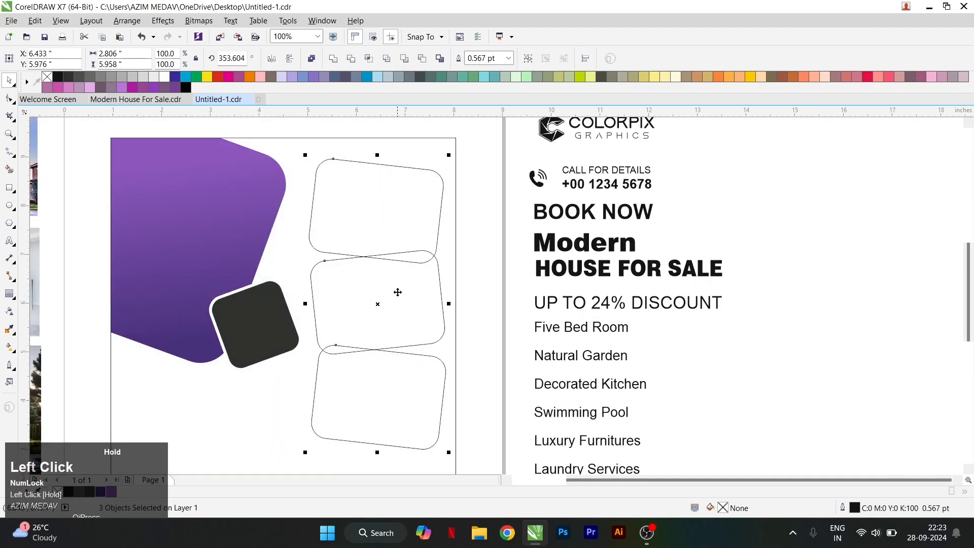
scroll(397, 292, down, 2)
scroll(375, 370, up, 2)
drag(326, 375, 324, 380)
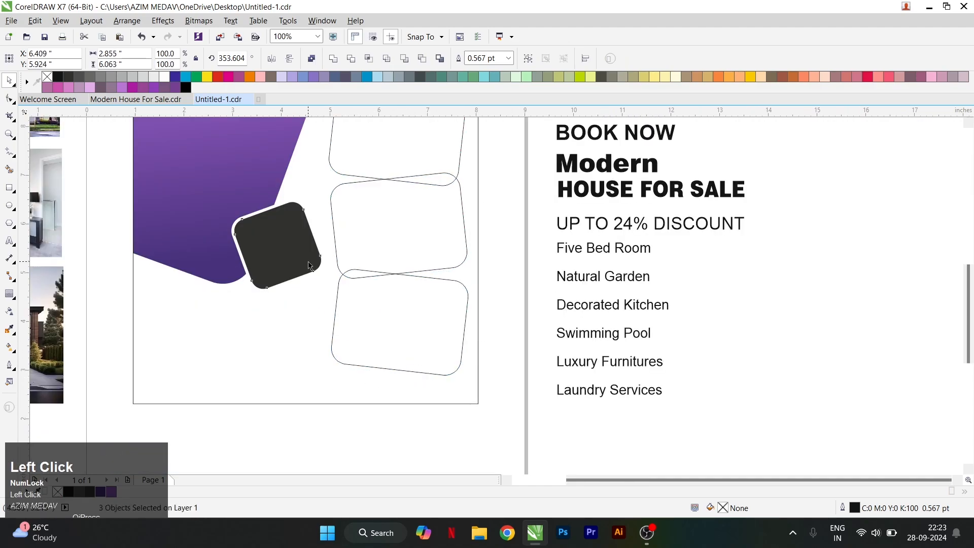
ctrl+click(309, 266)
scroll(411, 203, down, 2)
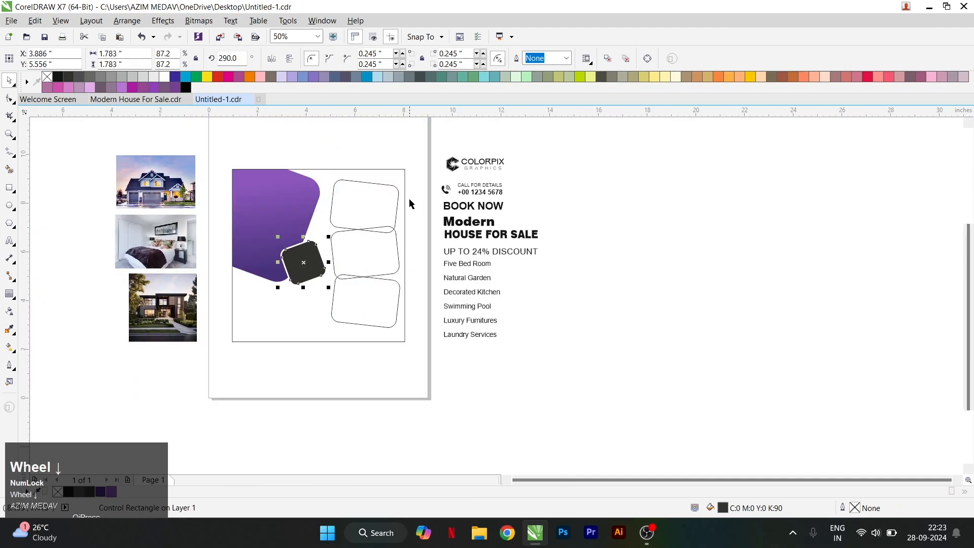
key(3)
click(295, 204)
click(335, 152)
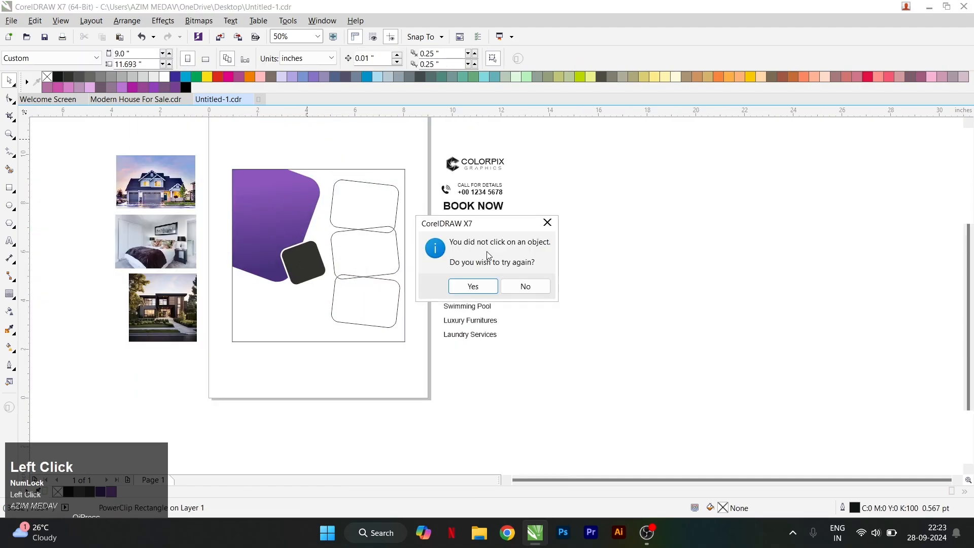
click(501, 285)
- Edit the square frame's PowerClip contents to shift the purple shape slightly left, and finish editing
double_click(279, 199)
scroll(281, 223, up, 1)
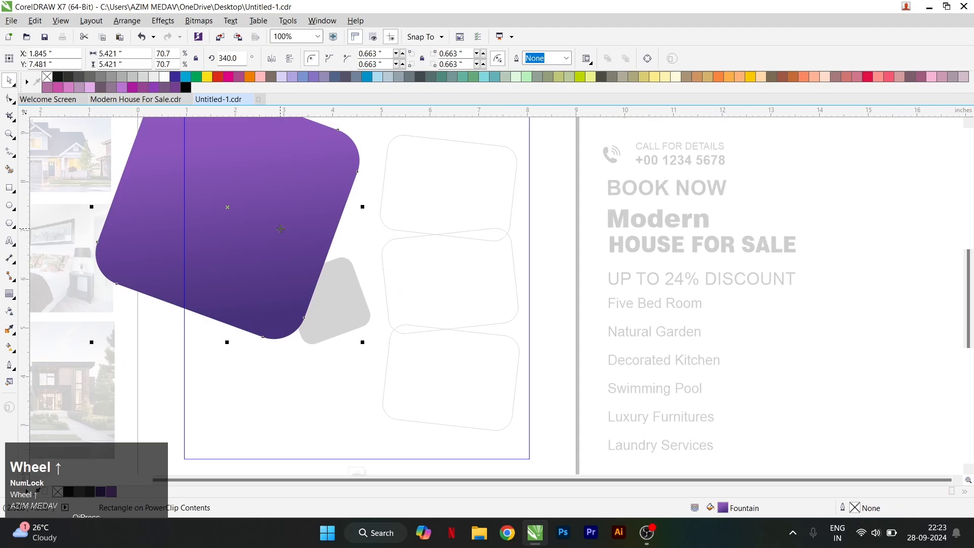
drag(304, 244, 294, 244)
key(5)
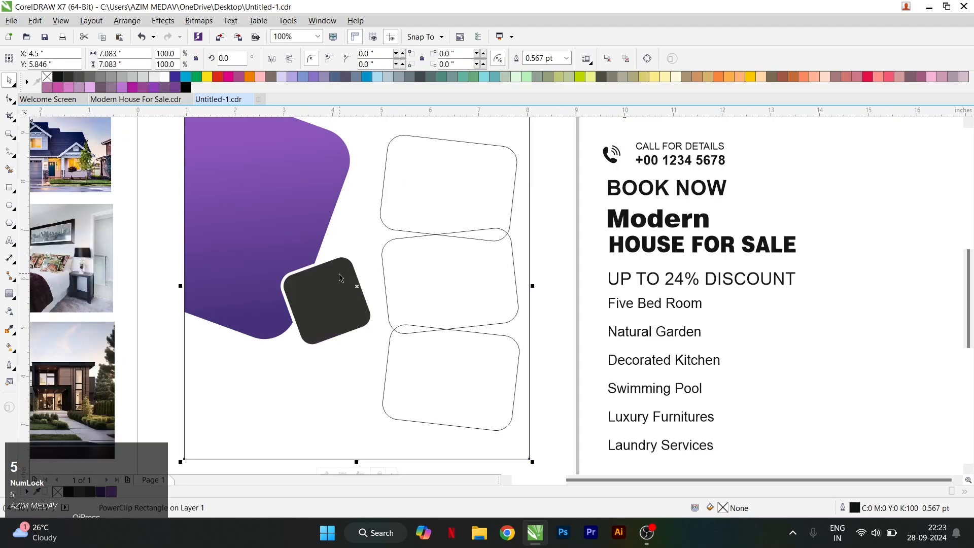
- Move the dark contoured square slightly left so it still overlaps the purple shape's lower-right corner
click(341, 295)
drag(341, 296, 335, 296)
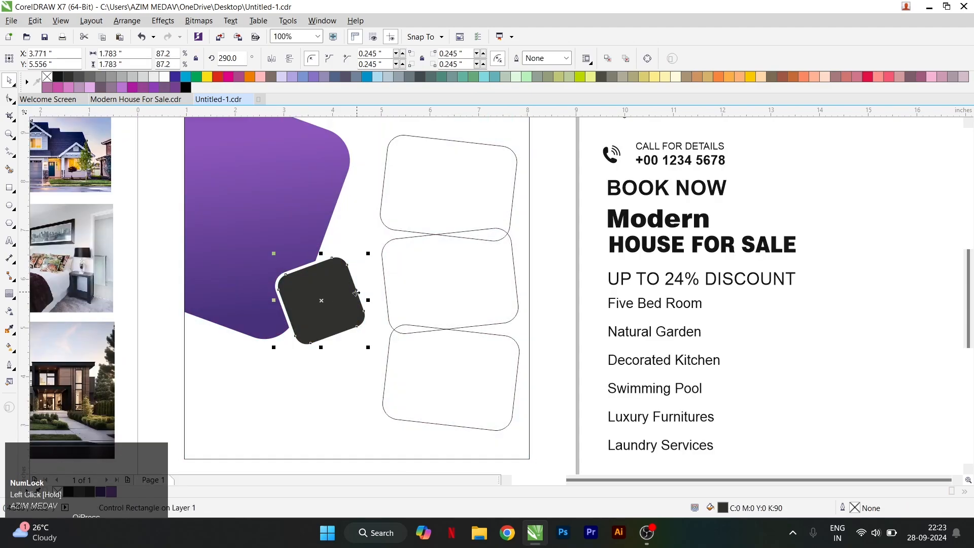
scroll(387, 251, down, 1)
scroll(431, 239, up, 1)
- Enlarge the column of three rounded frames together to about 2.9 by 6.16 inches
click(430, 209)
click(429, 210)
scroll(410, 273, down, 1)
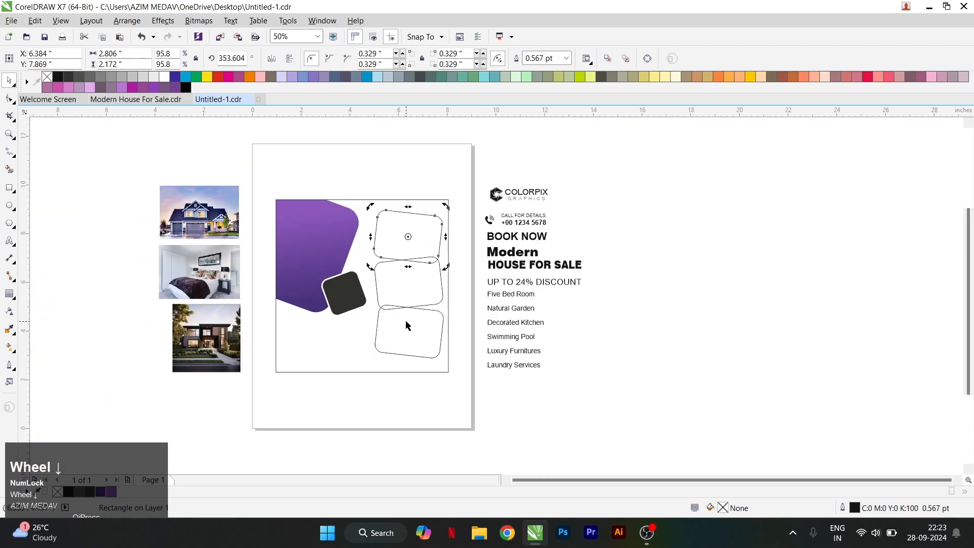
click(409, 331)
shift+click(415, 283)
shift+click(406, 243)
scroll(387, 267, up, 1)
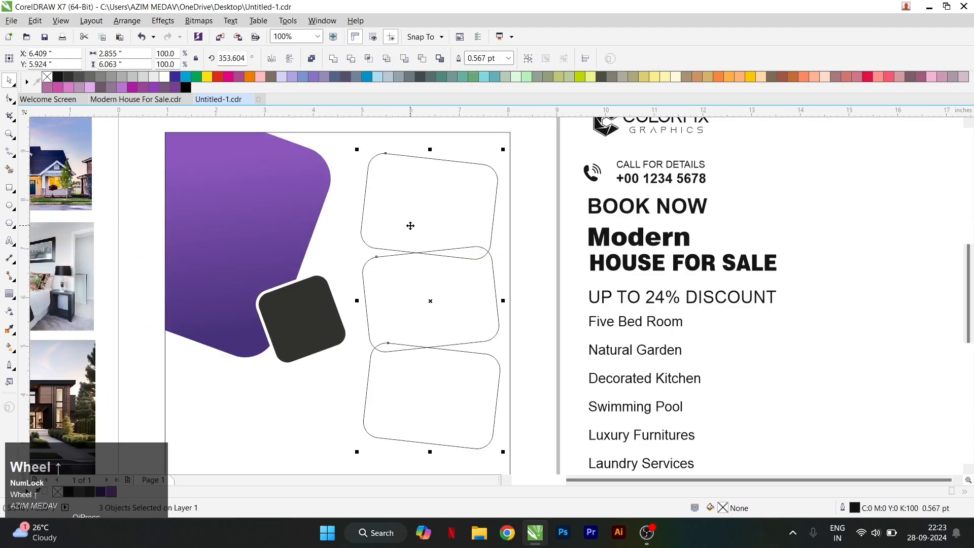
scroll(410, 226, down, 1)
scroll(391, 304, up, 1)
drag(374, 373, 370, 377)
scroll(436, 284, down, 1)
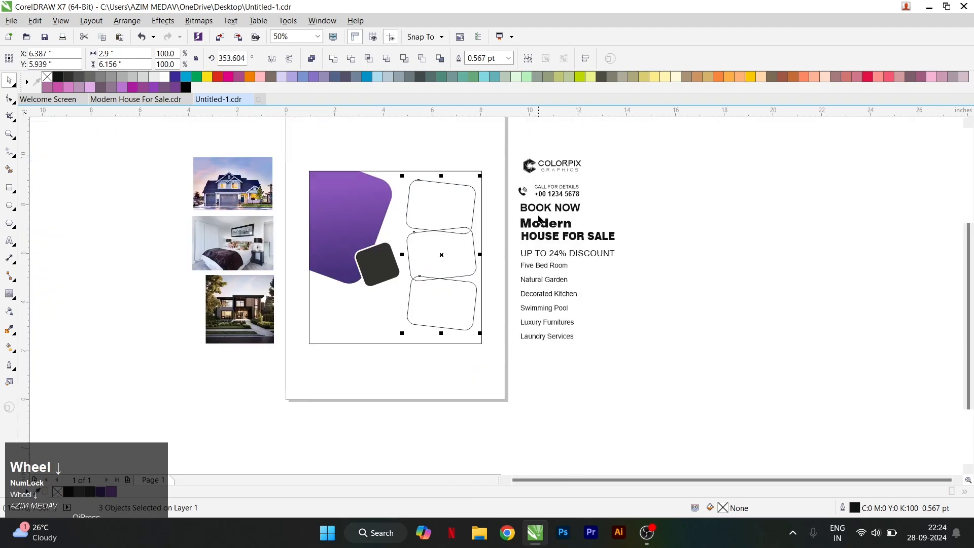
- Move the "Modern" and "HOUSE FOR SALE" texts onto the purple shape and colour them white
click(540, 222)
shift+click(540, 237)
drag(543, 228, 349, 212)
scroll(349, 211, up, 1)
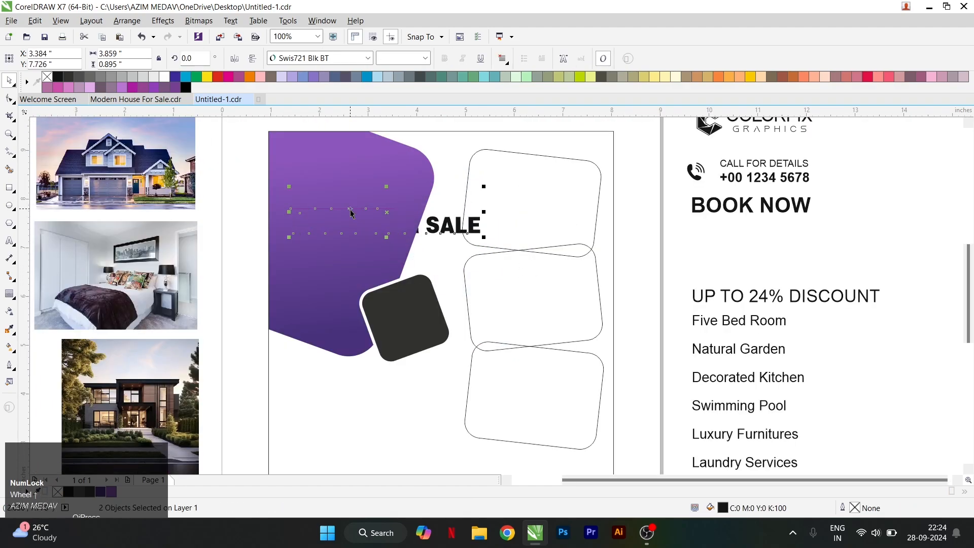
click(258, 233)
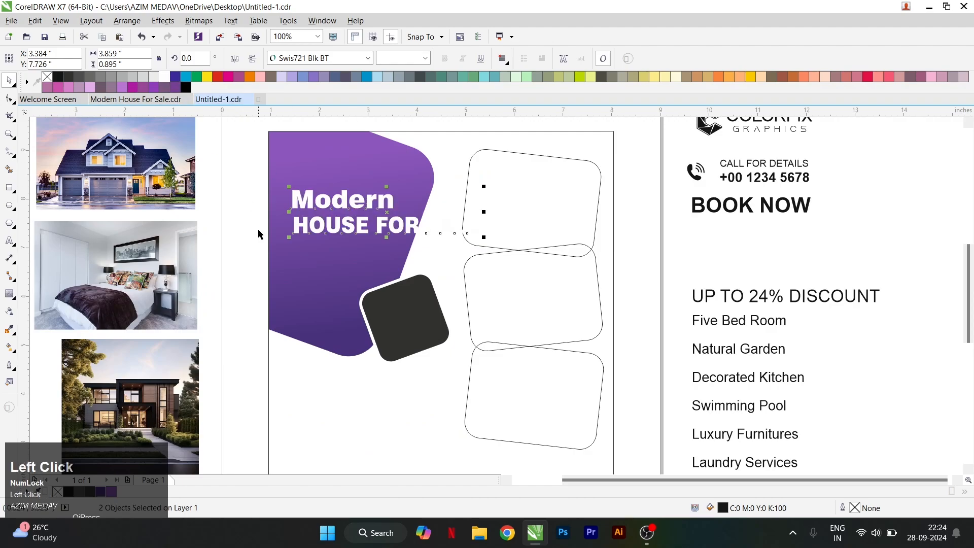
- Set the font of the word "Modern" to AnastasiaScript
click(310, 186)
click(287, 58)
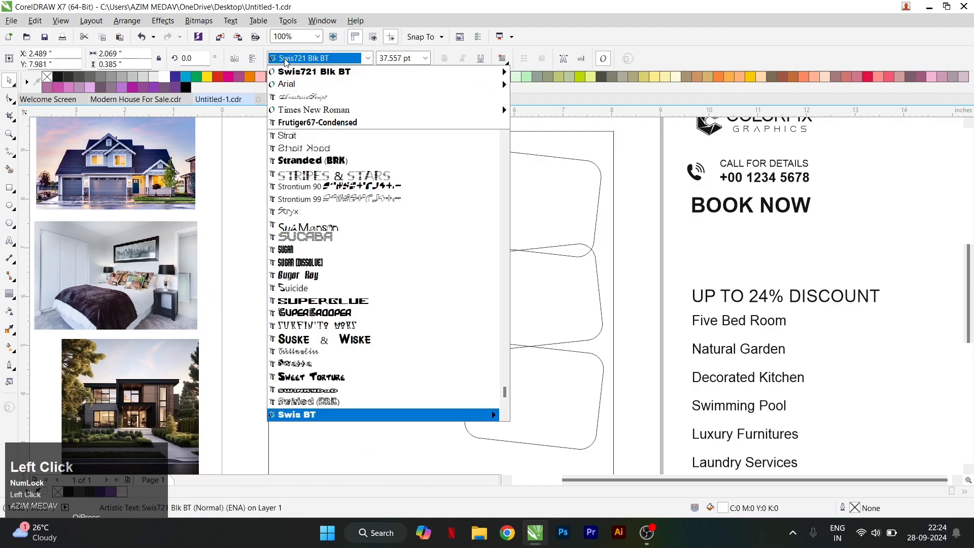
click(325, 96)
- Break the "HOUSE FOR SALE" text into two lines after "HOUSE"
scroll(369, 184, up, 1)
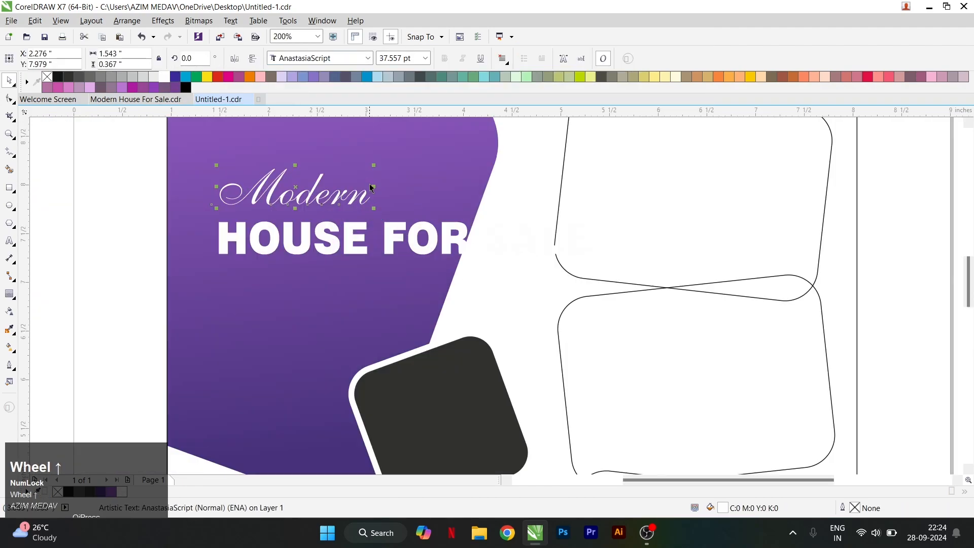
double_click(361, 239)
key(Return)
scroll(361, 239, down, 1)
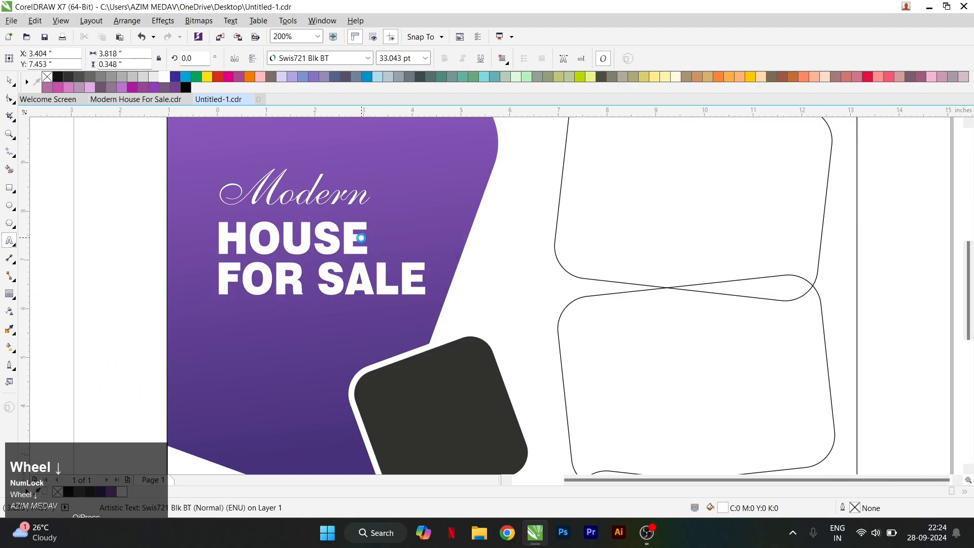
key(ctrl+space)
- Left-align "Modern" with "HOUSE FOR SALE" and position the heading in the upper-left part of the purple shape
drag(344, 240, 336, 236)
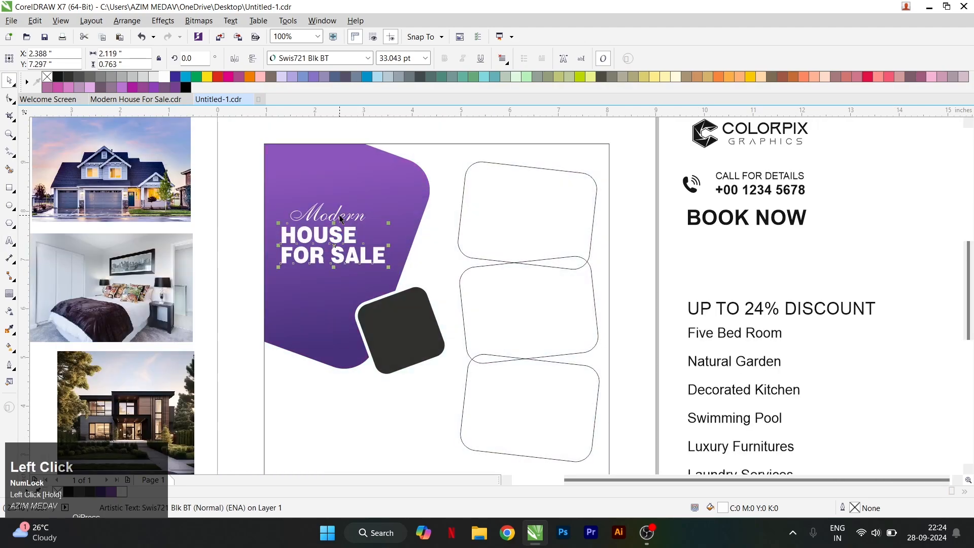
click(340, 219)
scroll(341, 219, up, 1)
shift+click(332, 246)
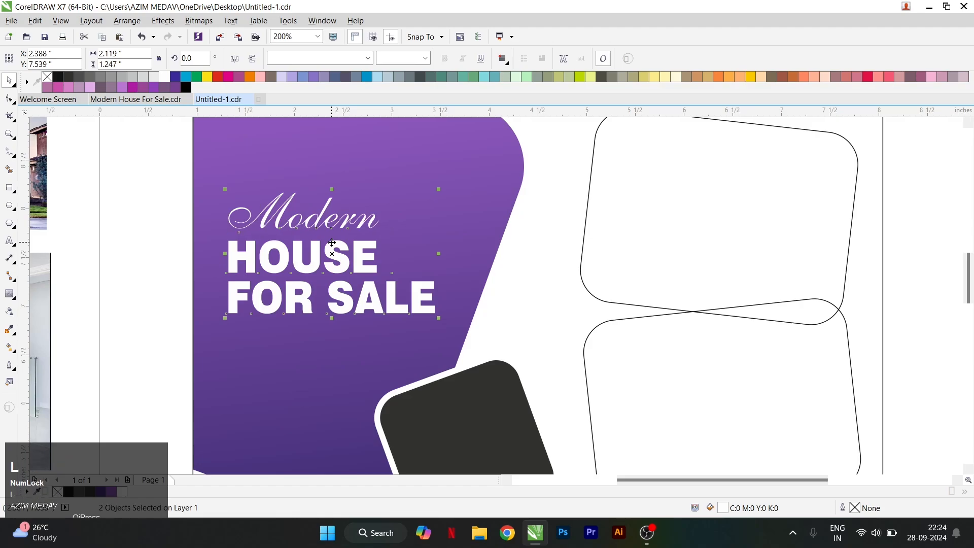
drag(135, 184, 473, 334)
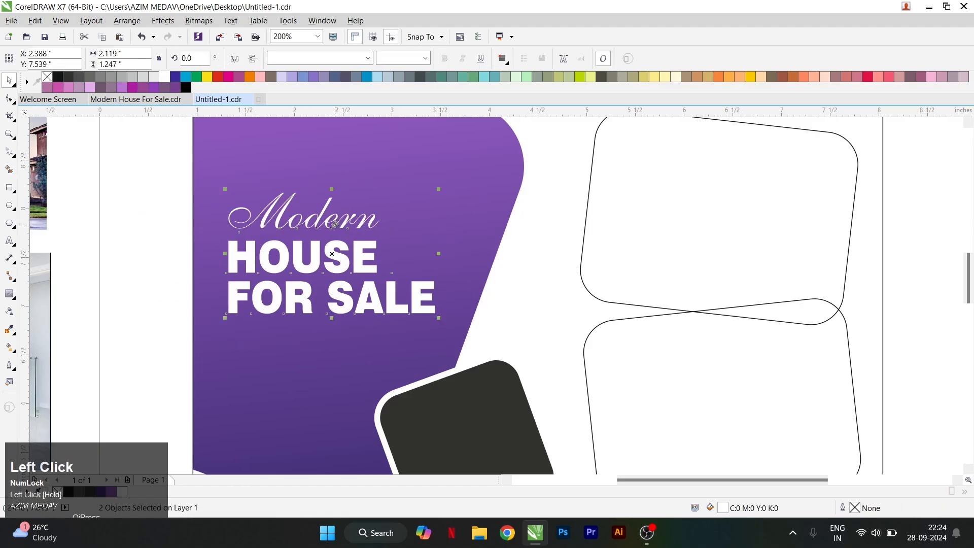
drag(332, 222, 326, 200)
scroll(370, 255, down, 1)
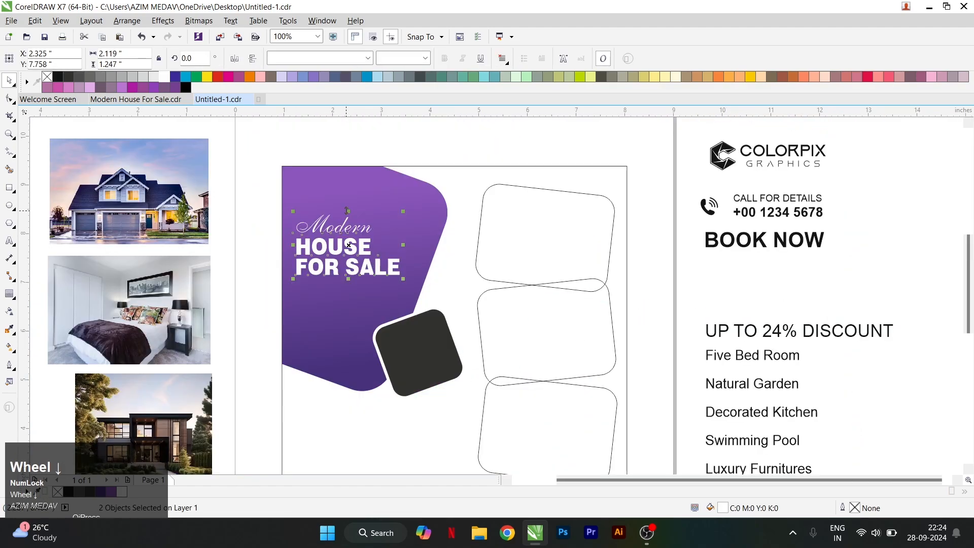
scroll(341, 231, up, 1)
drag(343, 235, 340, 240)
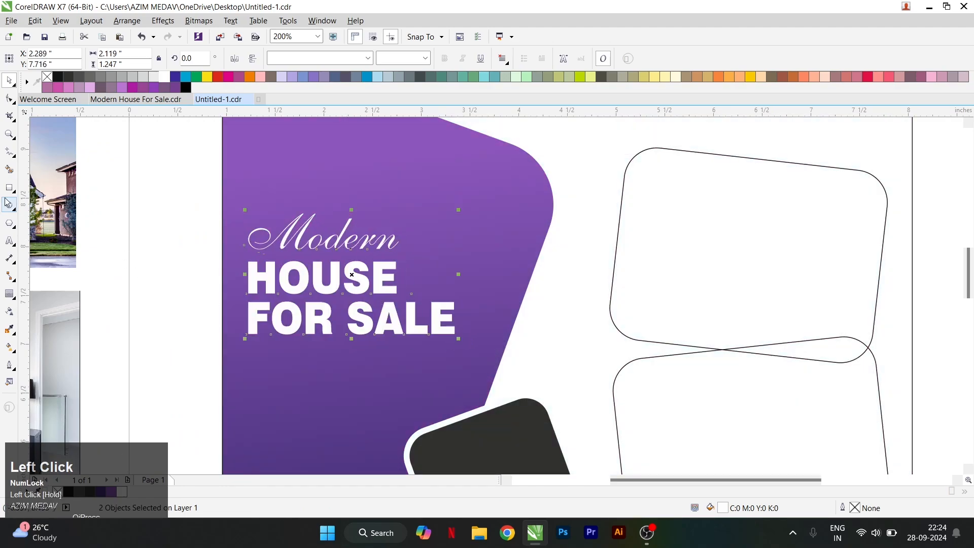
- Draw a thin bar about 1.26 by 0.05 inches under "FOR SALE", filled white with no outline
key(F6)
drag(247, 346, 371, 349)
key(ctrl+space)
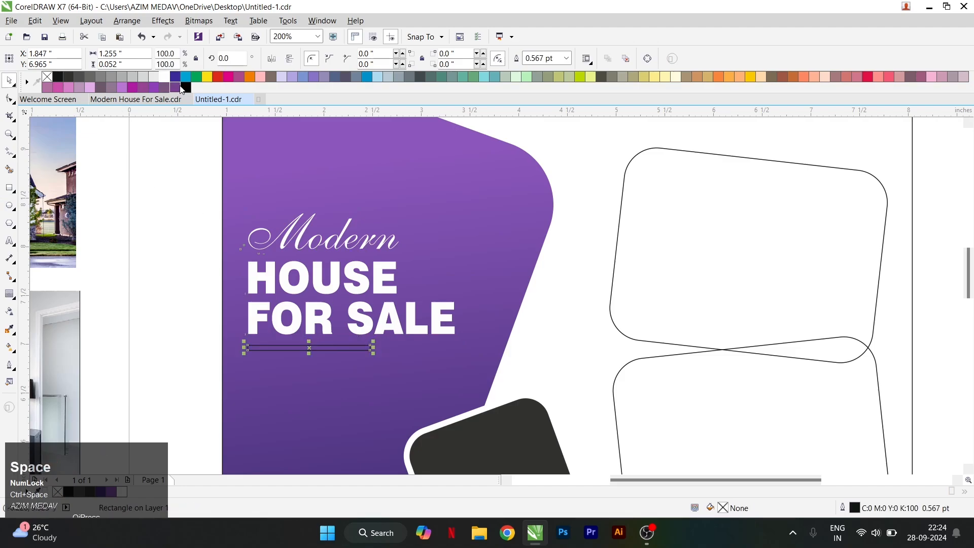
click(165, 76)
right_click(47, 77)
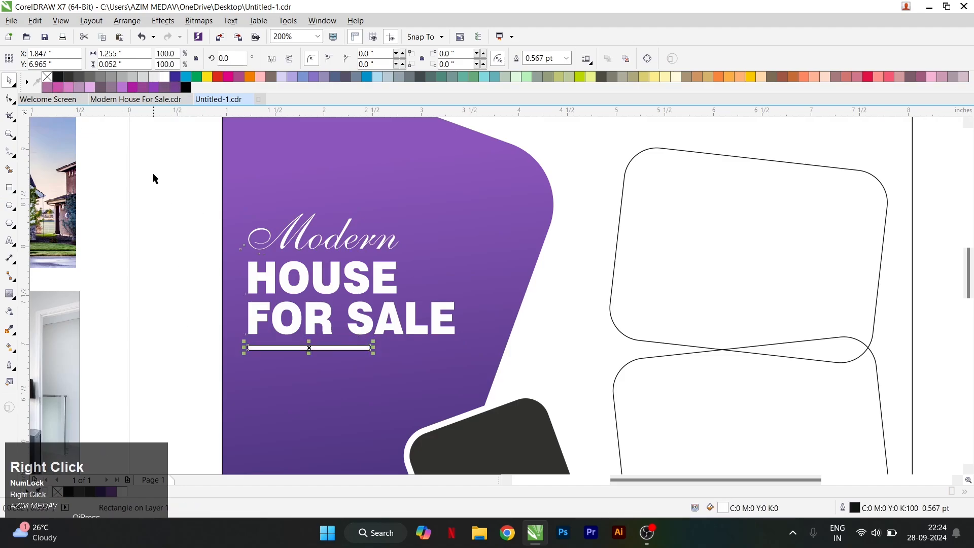
right_click(47, 77)
click(130, 167)
- Reduce the white underline bar's height to about 0.04 inches
scroll(290, 292, up, 1)
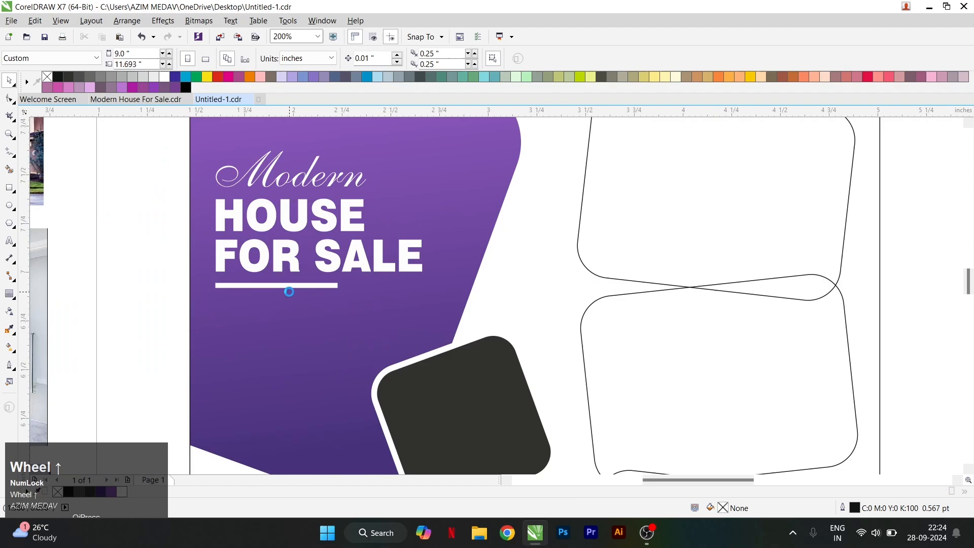
scroll(290, 292, up, 1)
click(288, 286)
scroll(261, 288, up, 2)
drag(260, 288, 260, 274)
scroll(353, 287, down, 3)
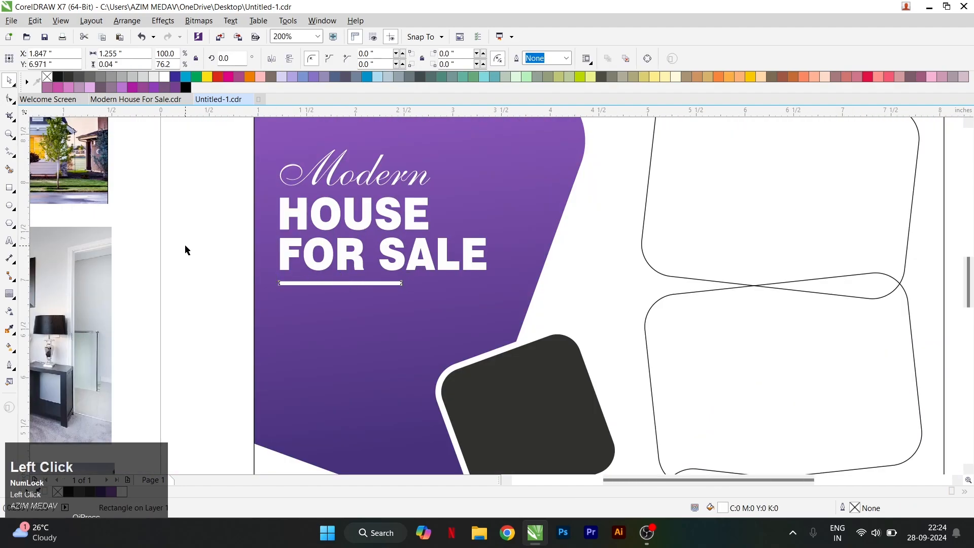
click(185, 245)
- Move the "UP TO 24% DISCOUNT" text onto the dark square and colour it white
scroll(268, 253, down, 1)
scroll(297, 242, down, 1)
scroll(668, 201, up, 1)
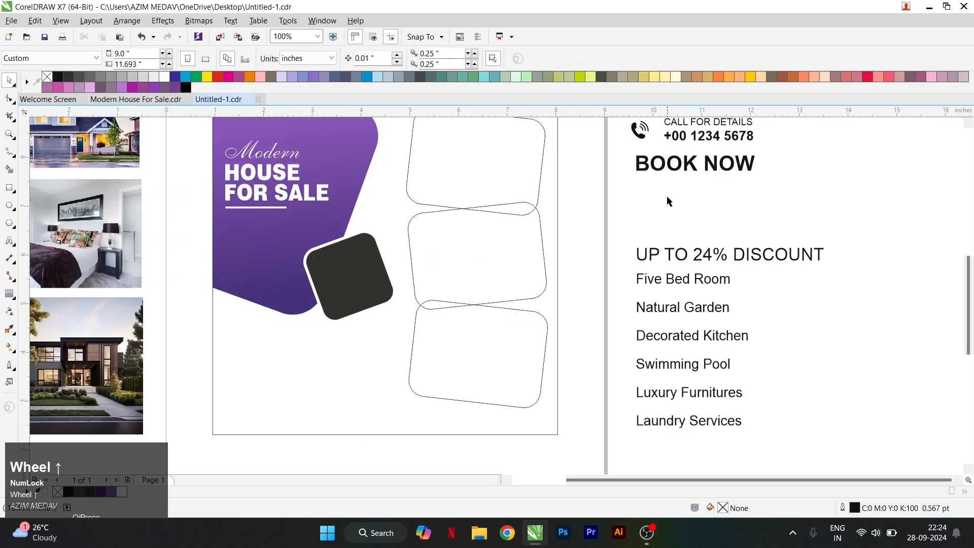
drag(686, 250, 366, 259)
click(164, 75)
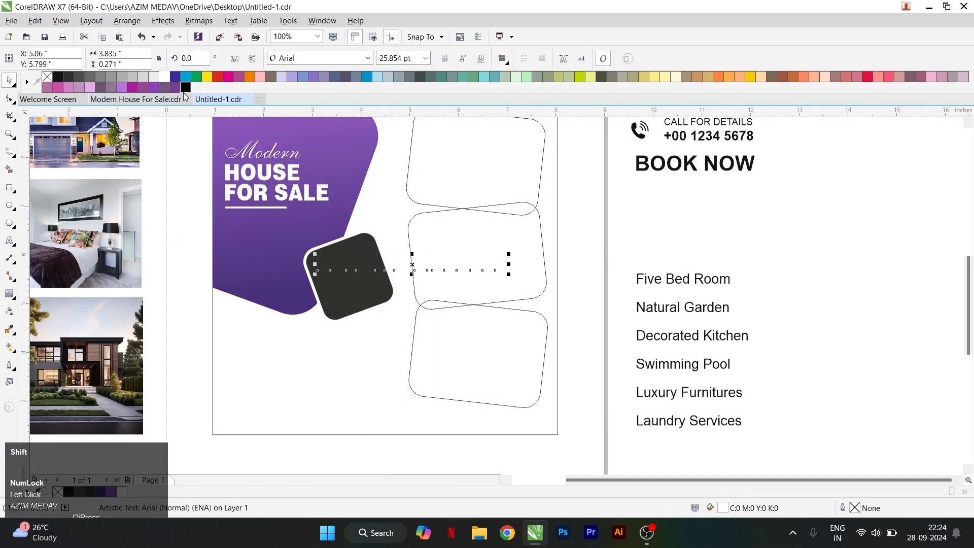
- Bring the discount text in front of the dark square and split it into three lines: "UP TO", "24%" and "DISCOUNT"
key(shift+Page_Up)
scroll(377, 268, up, 2)
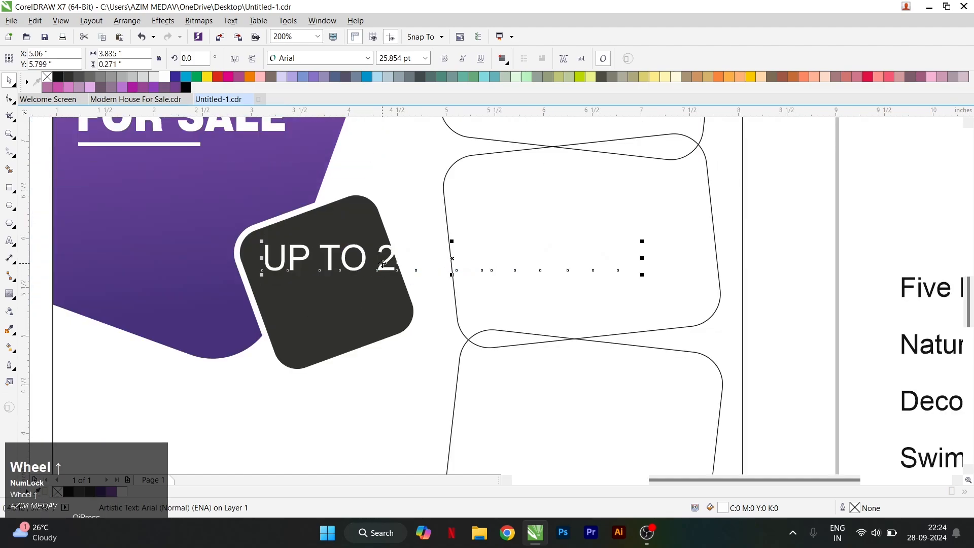
double_click(383, 264)
key(Return)
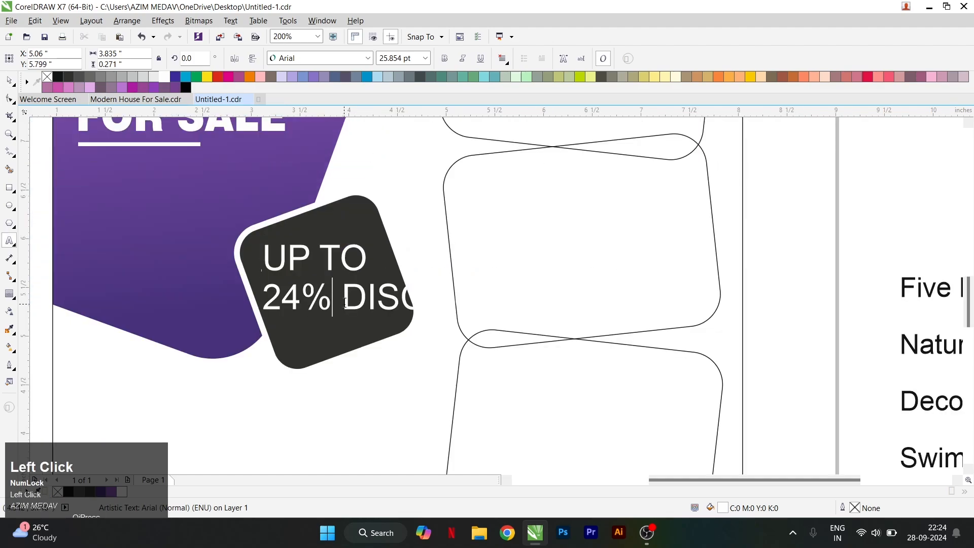
key(Return)
key(ctrl+space)
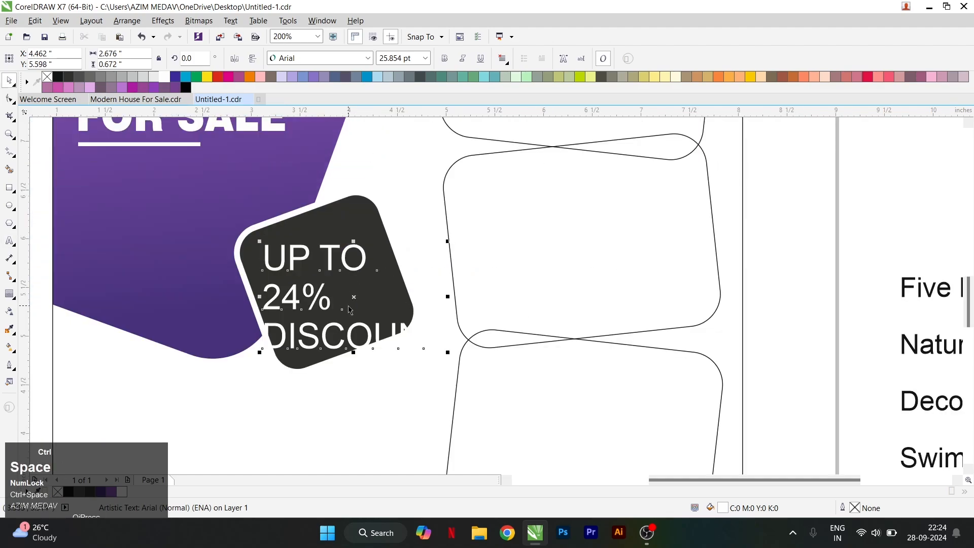
- Break the three-line discount text apart into separate line objects
click(296, 271)
click(127, 20)
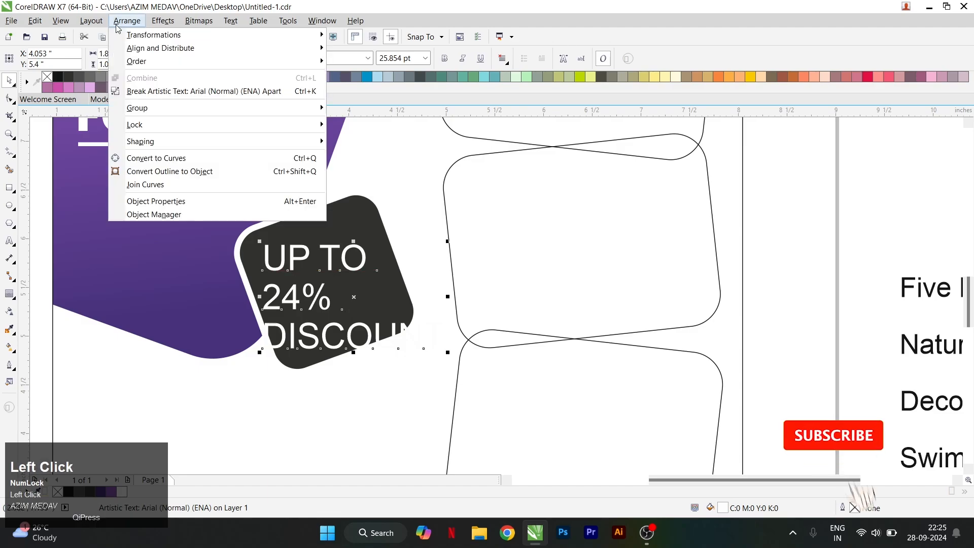
mouse_move(121, 62)
click(132, 92)
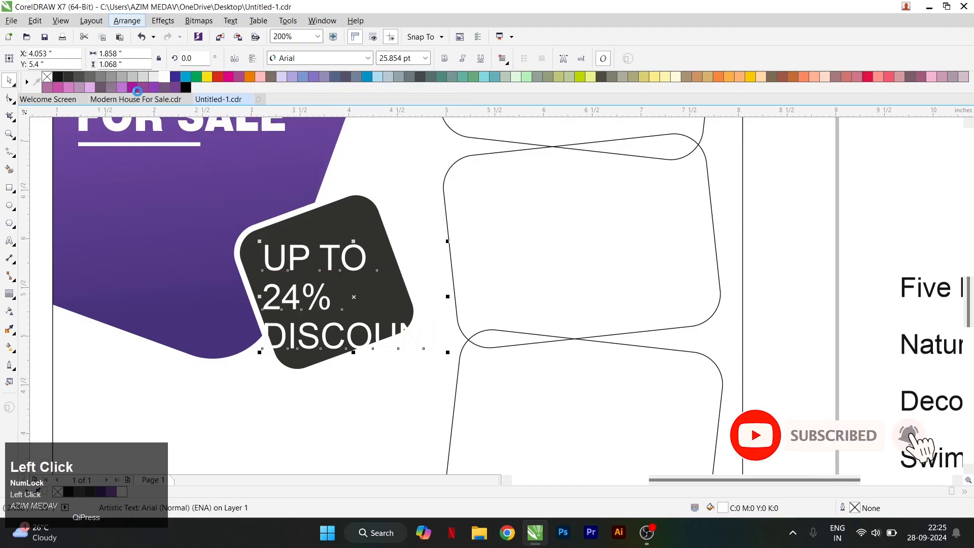
- Shrink "UP TO" to about 15 pt, move it up inside the dark square and centre it horizontally on the square
scroll(370, 274, up, 1)
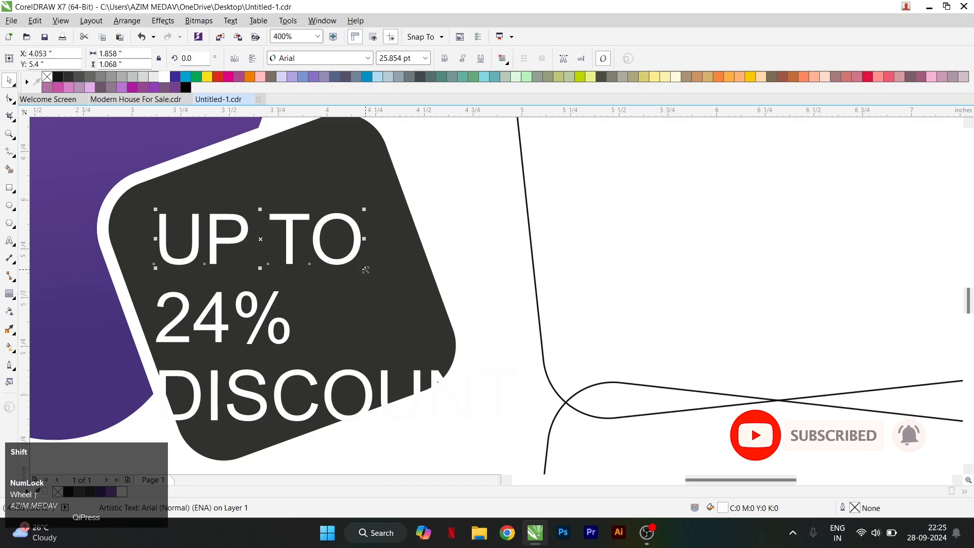
drag(365, 270, 323, 257)
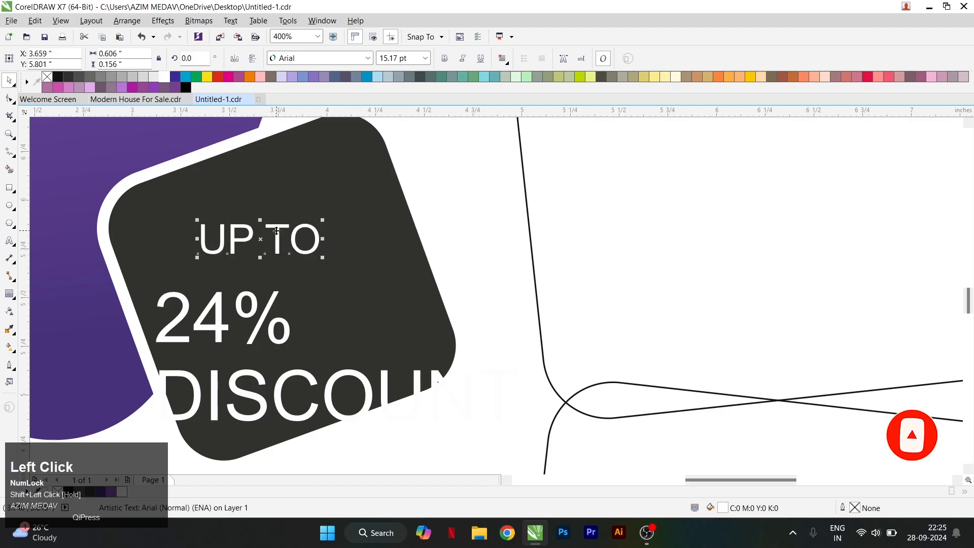
drag(276, 230, 298, 202)
shift+click(319, 268)
key(shift+c)
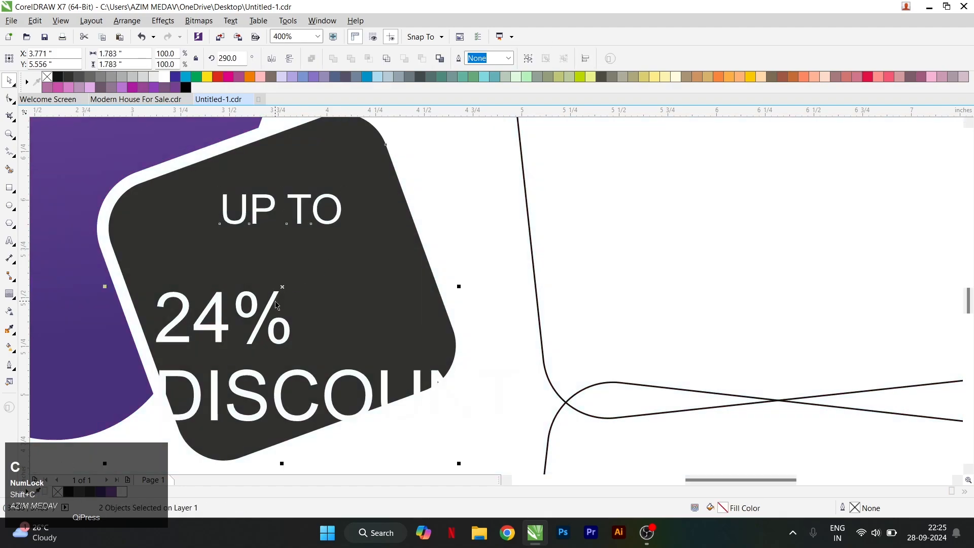
- Place "24%" under "UP TO", make it bold, enlarge it to about 39 pt and centre it horizontally on the dark square
click(277, 305)
drag(277, 305, 325, 255)
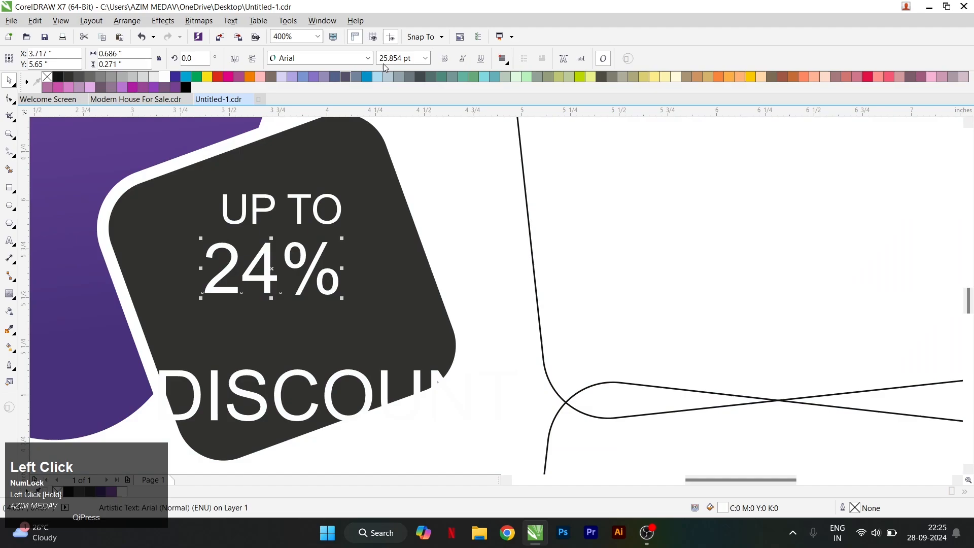
click(440, 58)
drag(345, 301, 409, 329)
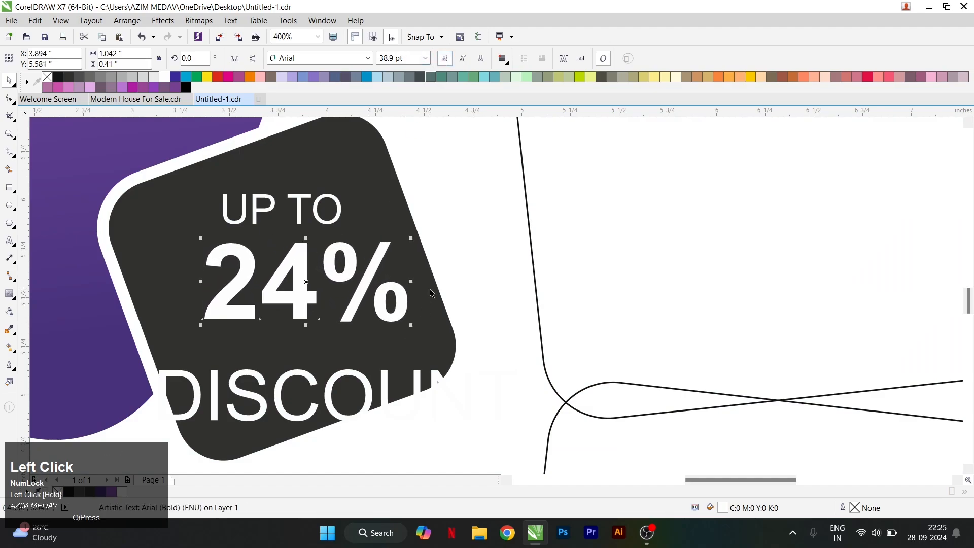
shift+click(355, 378)
key(c)
- Shrink "DISCOUNT" to about the width of "24%", place it directly beneath and centre the three lines on each other
click(361, 380)
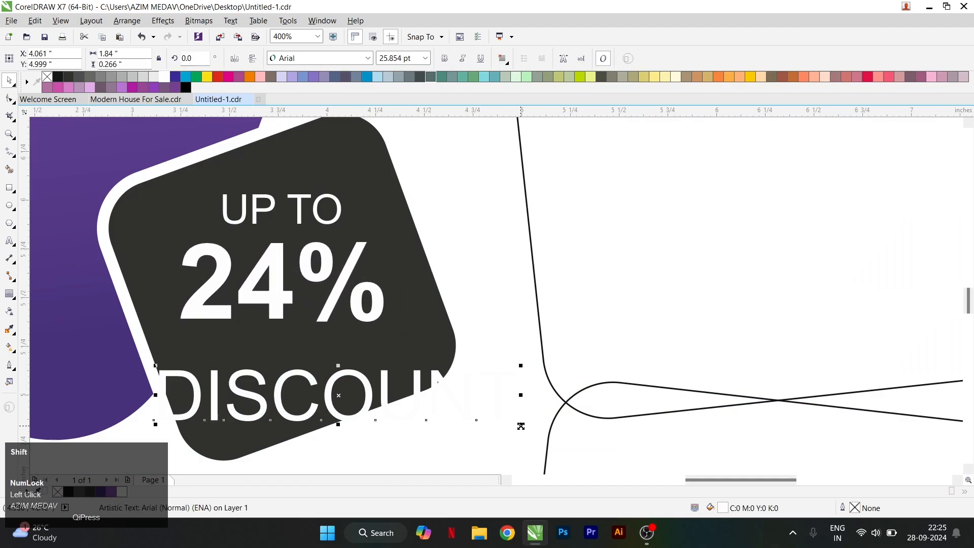
drag(519, 425, 312, 354)
shift+click(339, 279)
key(c)
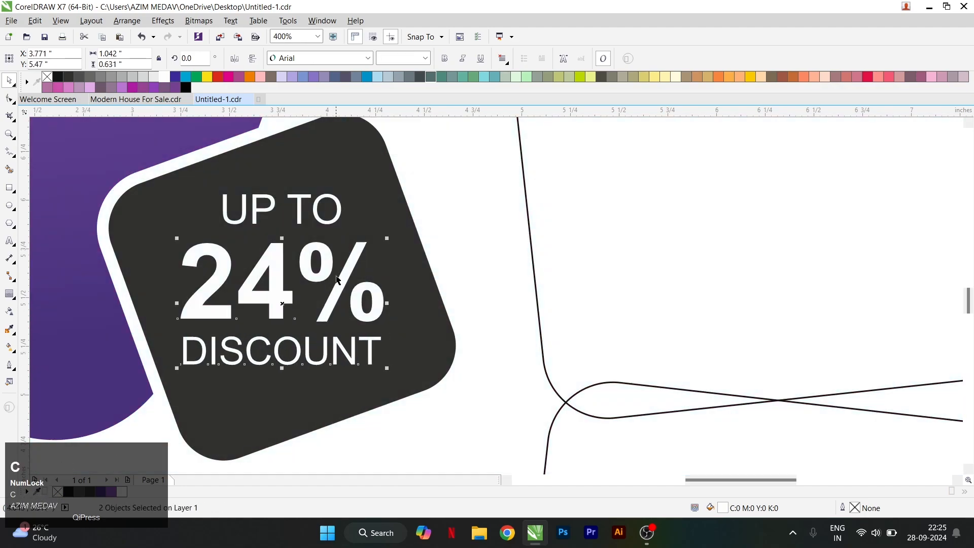
shift+click(312, 214)
key(c)
- Enlarge the three discount lines slightly together and centre them visually within the dark square
drag(328, 263, 338, 252)
drag(398, 359, 404, 364)
drag(384, 308, 381, 311)
scroll(311, 294, down, 3)
click(192, 271)
scroll(397, 288, down, 1)
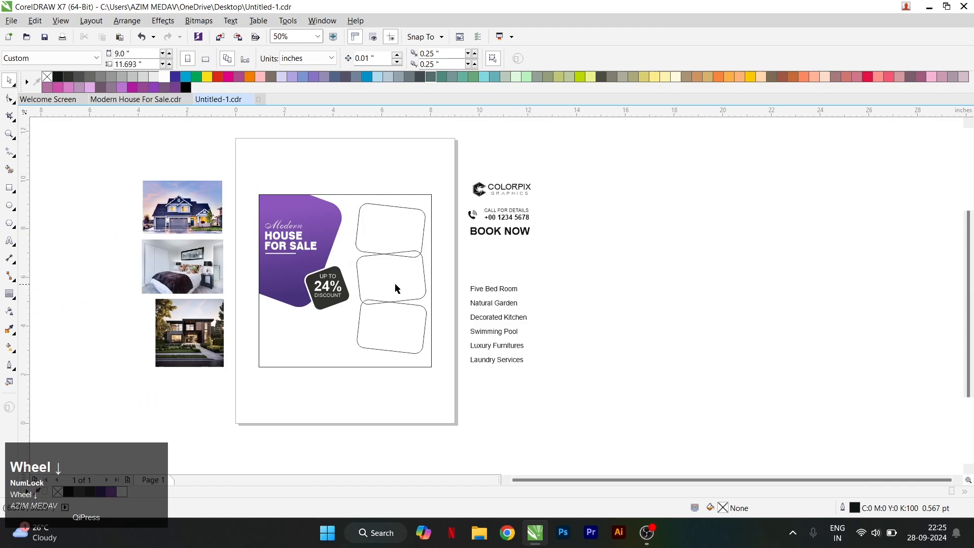
- Draw a rectangle about 1.67 by 0.41 inches below the purple shape
scroll(290, 338, up, 1)
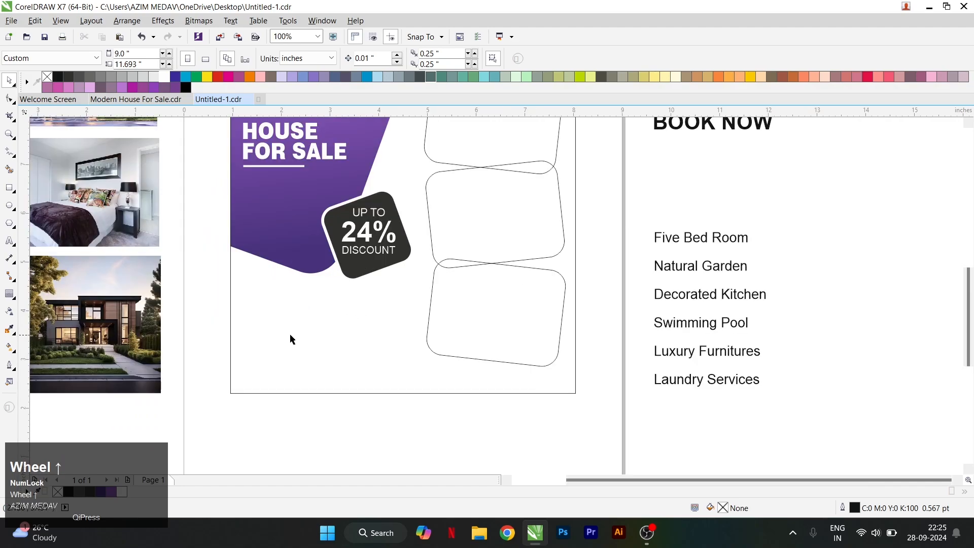
click(10, 188)
drag(253, 283, 283, 301)
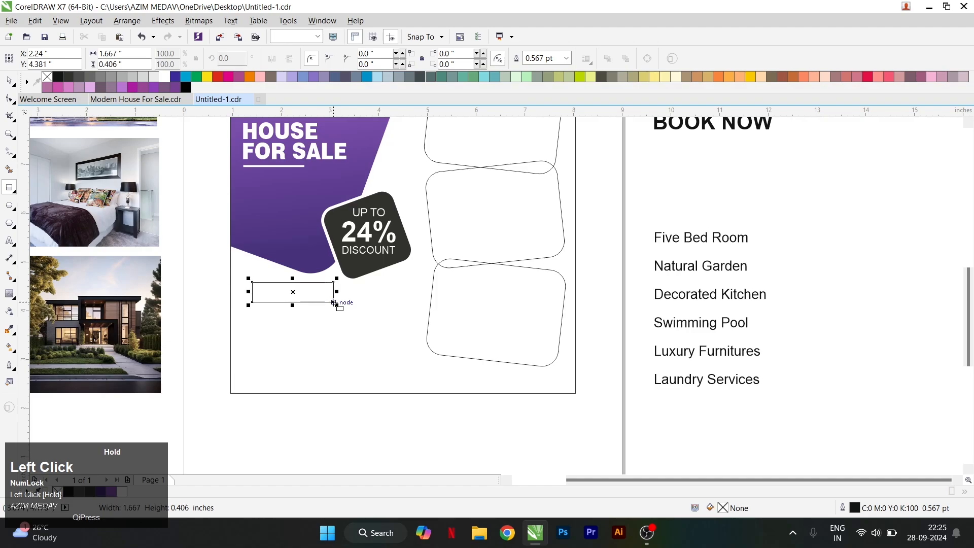
drag(334, 303, 334, 303)
- Round the rectangle's corners fully to a radius of about 0.2 inches with the Shape tool, making a pill
scroll(274, 299, up, 1)
mouse_move(13, 117)
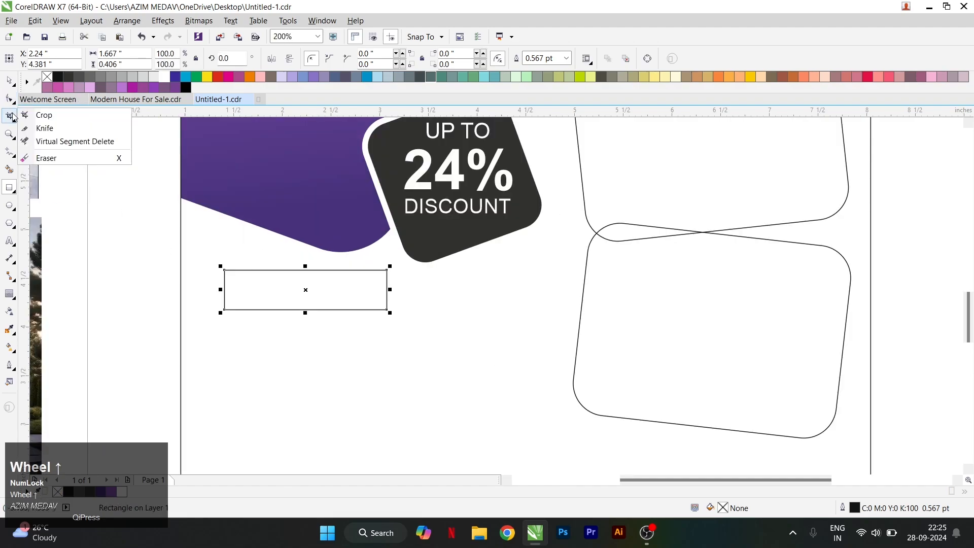
click(10, 99)
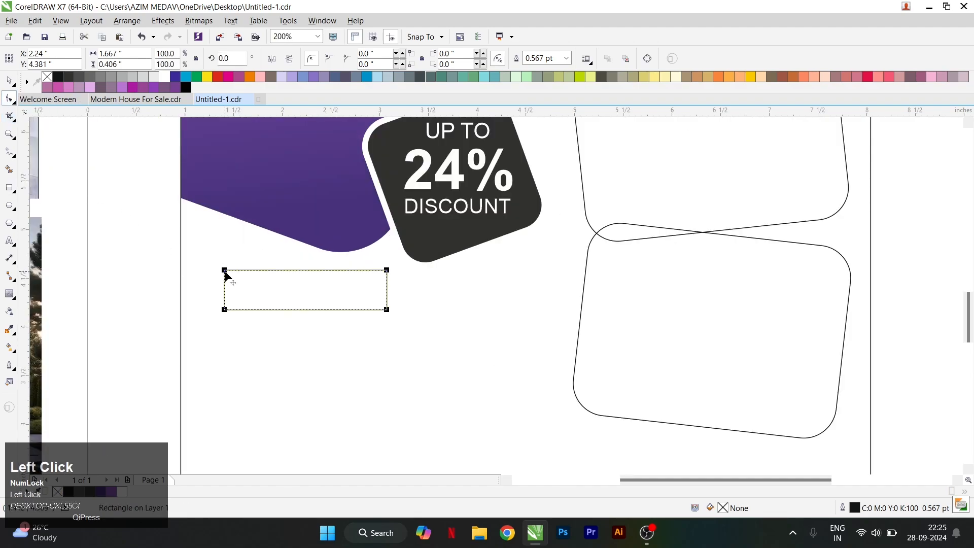
drag(224, 271, 344, 310)
key(space)
- Move the pill slightly down and fill it with the dark purple R72 G50 B123
scroll(341, 295, down, 1)
scroll(341, 295, up, 1)
scroll(360, 319, down, 1)
click(332, 279)
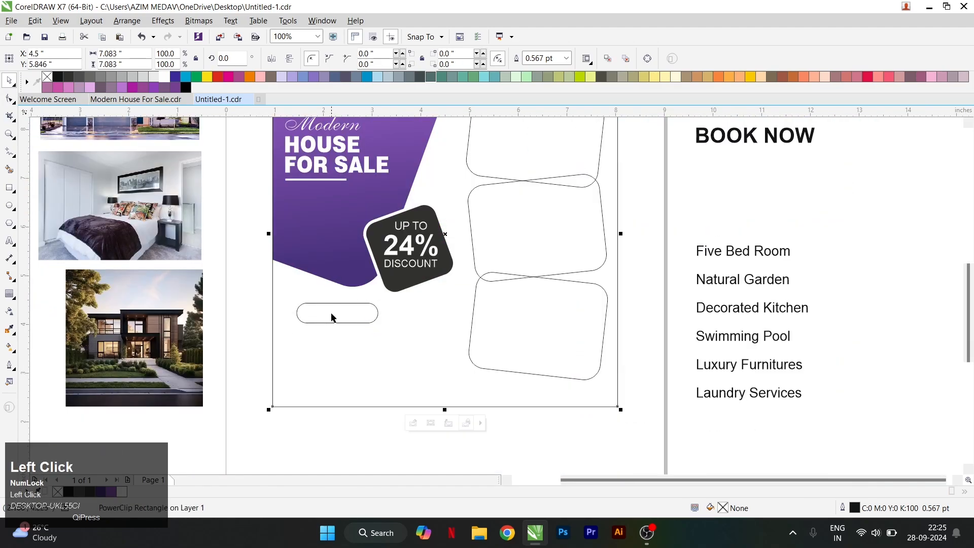
click(332, 317)
click(102, 493)
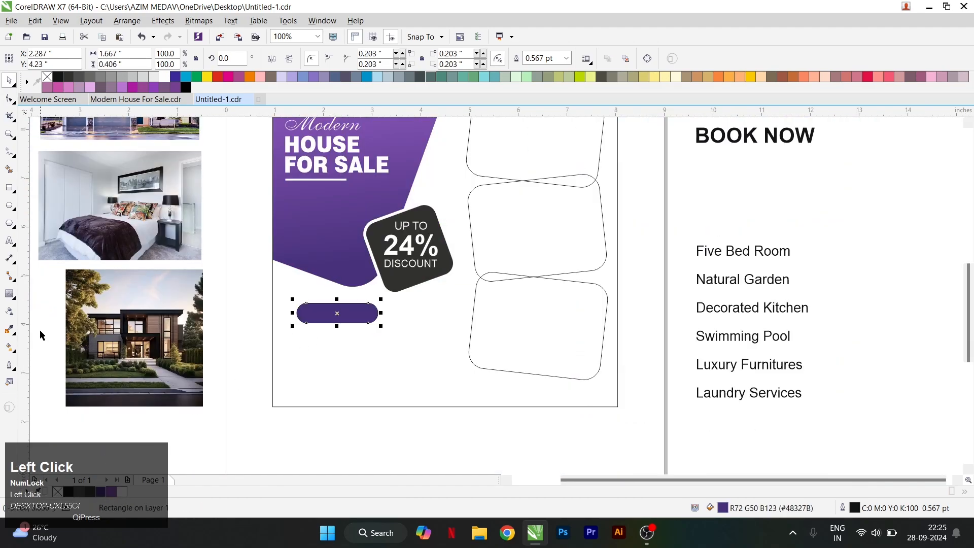
- Apply a vertical linear gradient to the pill, from dark purple at the bottom to light purple at the top
click(10, 347)
scroll(341, 317, up, 3)
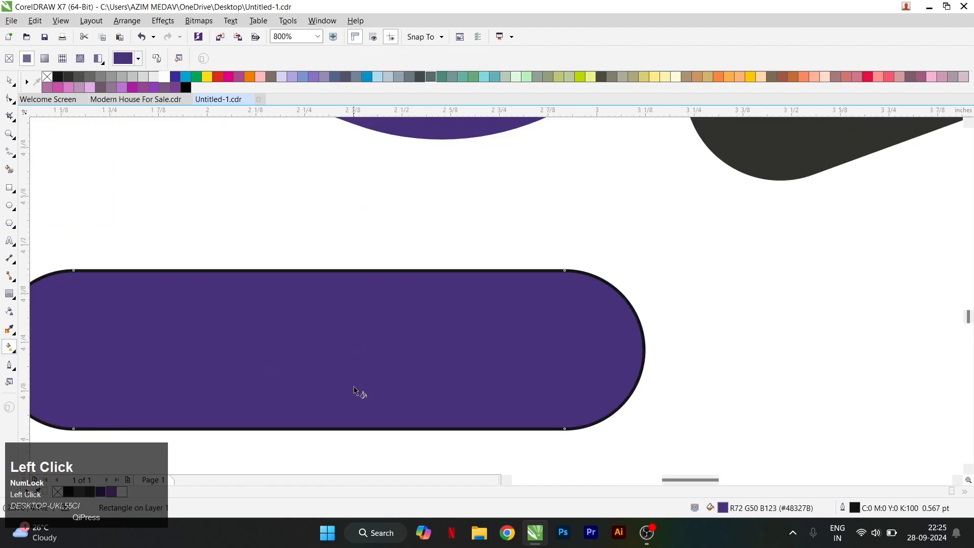
drag(354, 334, 353, 334)
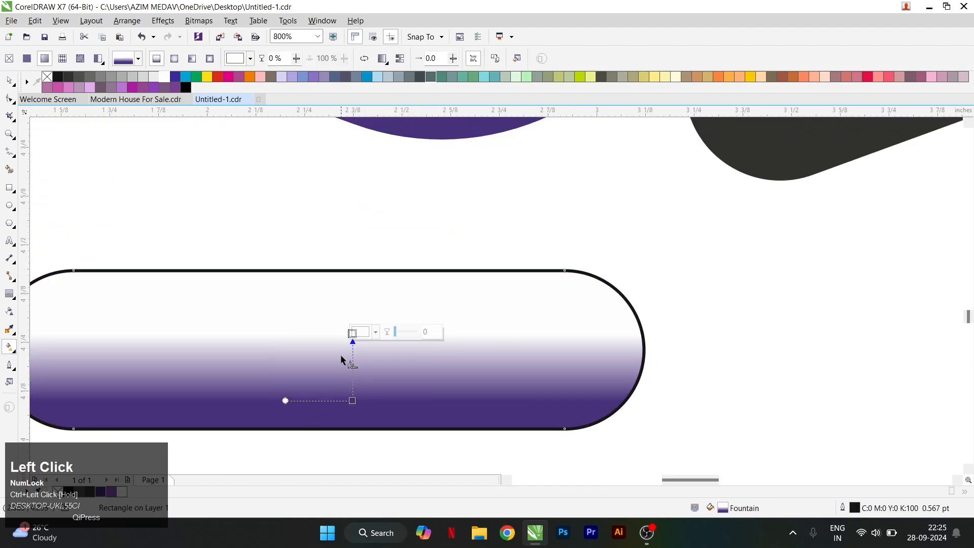
click(112, 491)
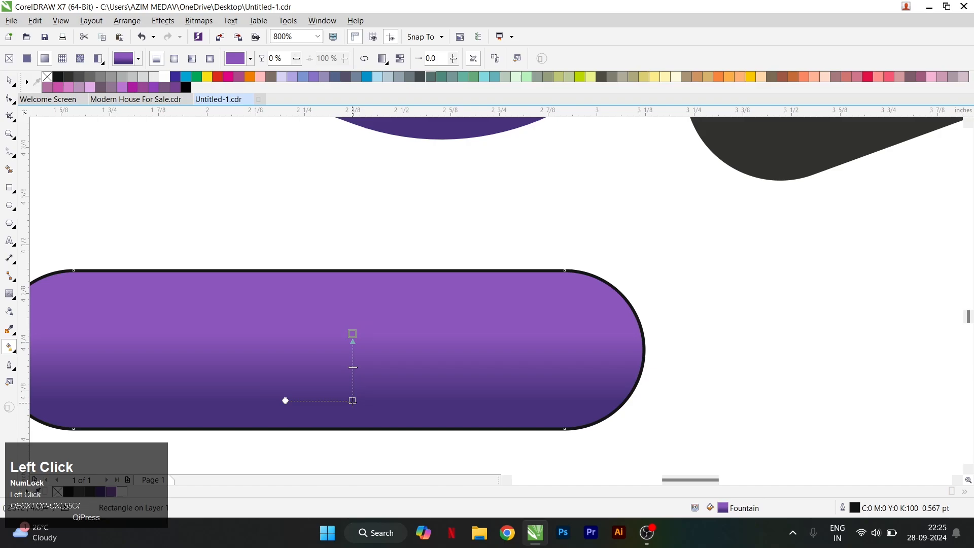
- Lengthen the pill's gradient up to near its upper edge and remove the pill's outline
drag(352, 401, 352, 385)
drag(352, 334, 351, 305)
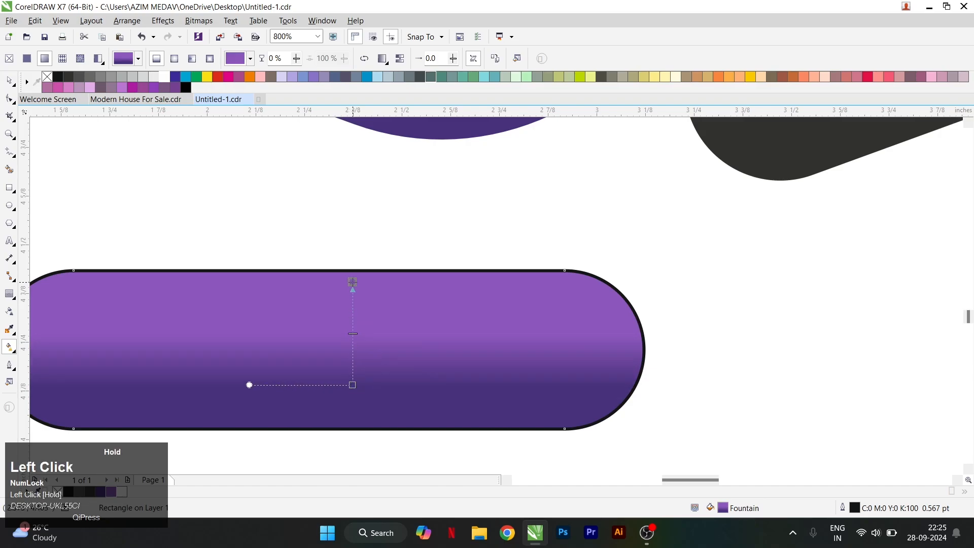
click(352, 282)
scroll(352, 287, down, 2)
key(ctrl+space)
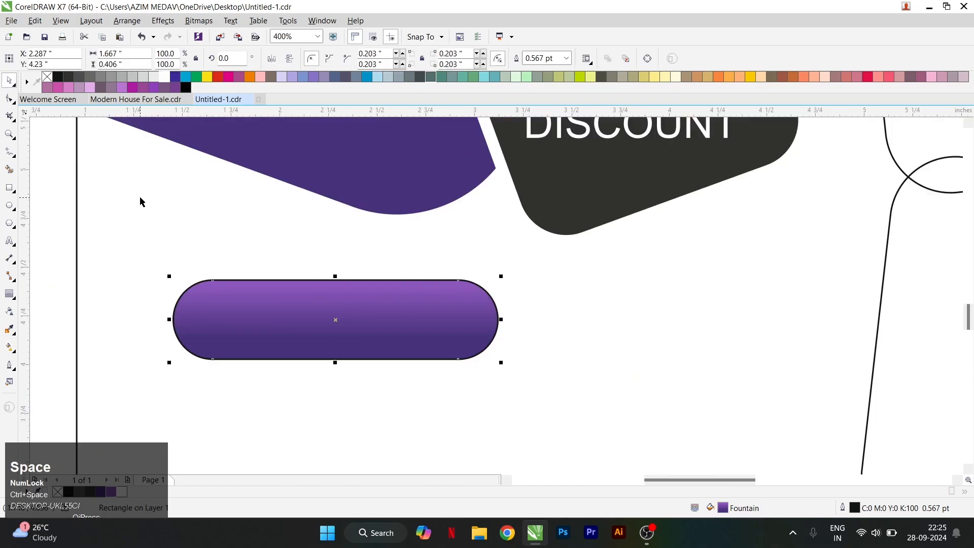
scroll(347, 318, down, 2)
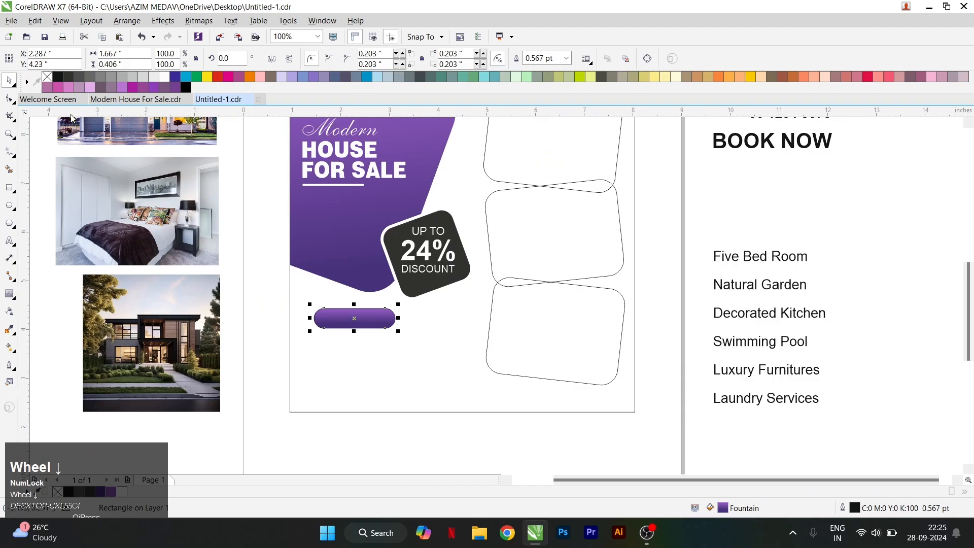
right_click(47, 77)
- Place "BOOK NOW" in front of the purple pill, shrink it to about 14 pt and centre it both ways on the pill
drag(747, 140, 391, 318)
scroll(391, 318, up, 1)
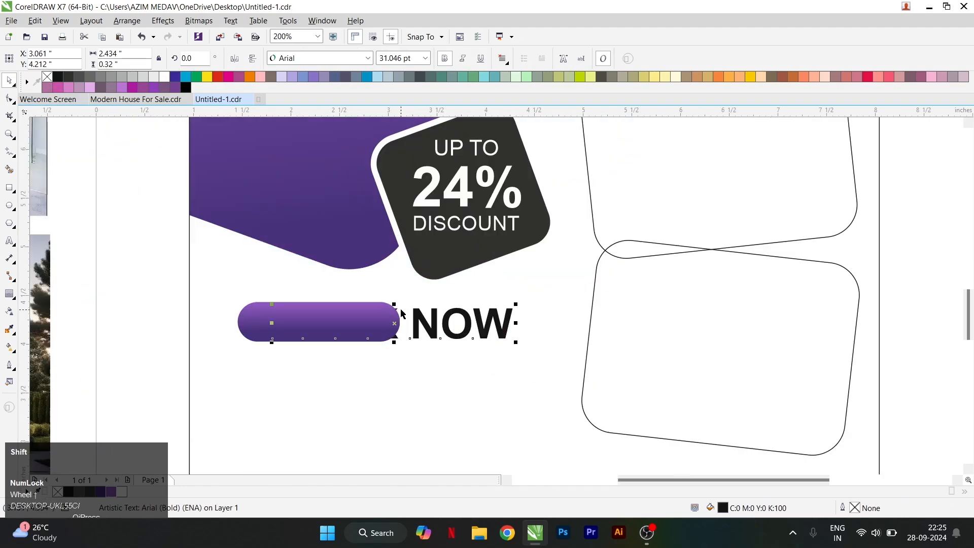
key(shift+Page_Up)
drag(516, 342, 394, 337)
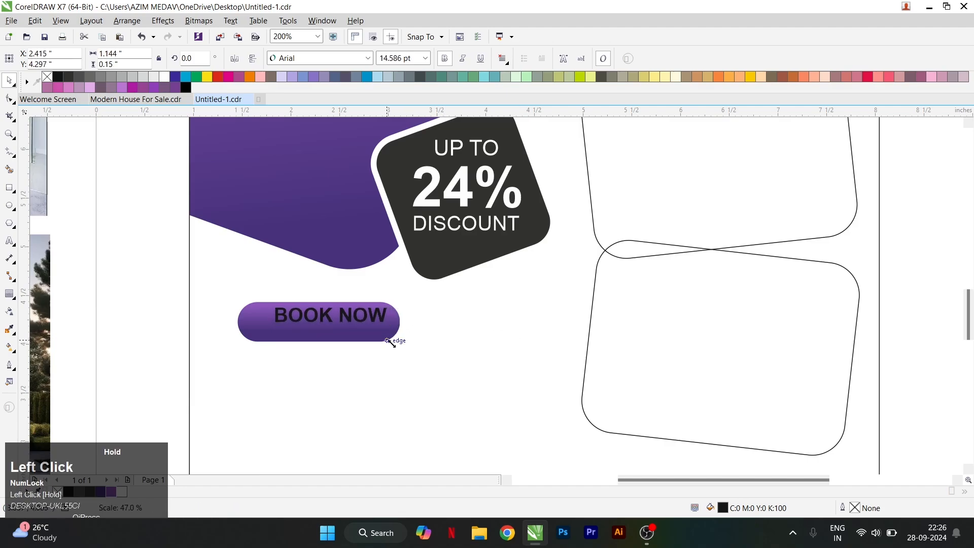
shift+click(388, 332)
key(c)
key(e)
- Colour "BOOK NOW" white and enlarge it slightly from its centre to about 16 pt
click(345, 300)
click(351, 321)
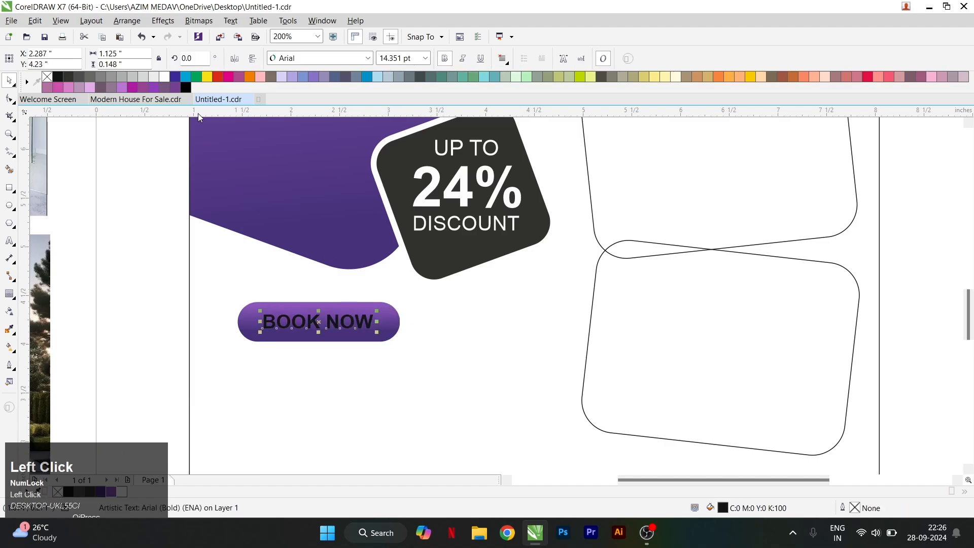
click(163, 79)
shift+click(380, 333)
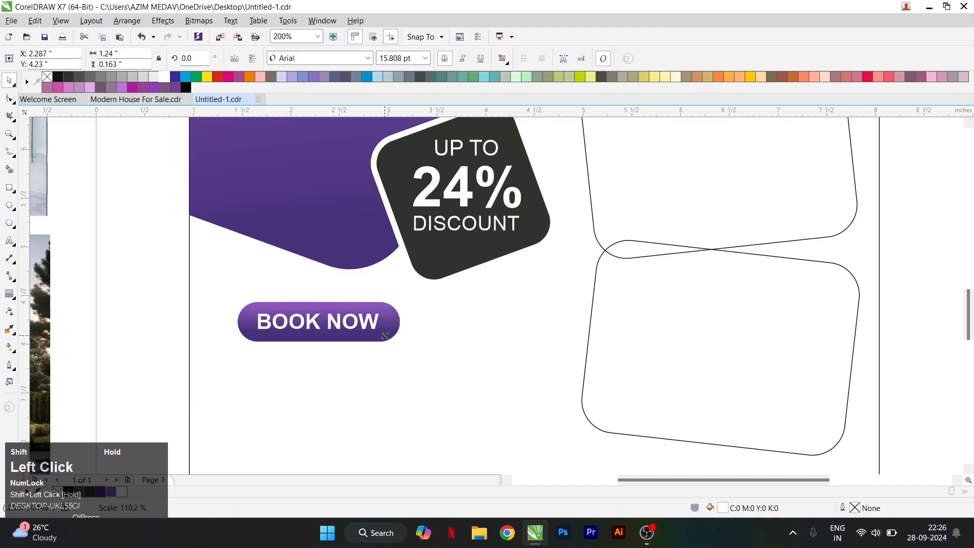
- Move the pill and its "BOOK NOW" text together slightly upward, closer to the purple shape
scroll(393, 327, down, 2)
click(287, 316)
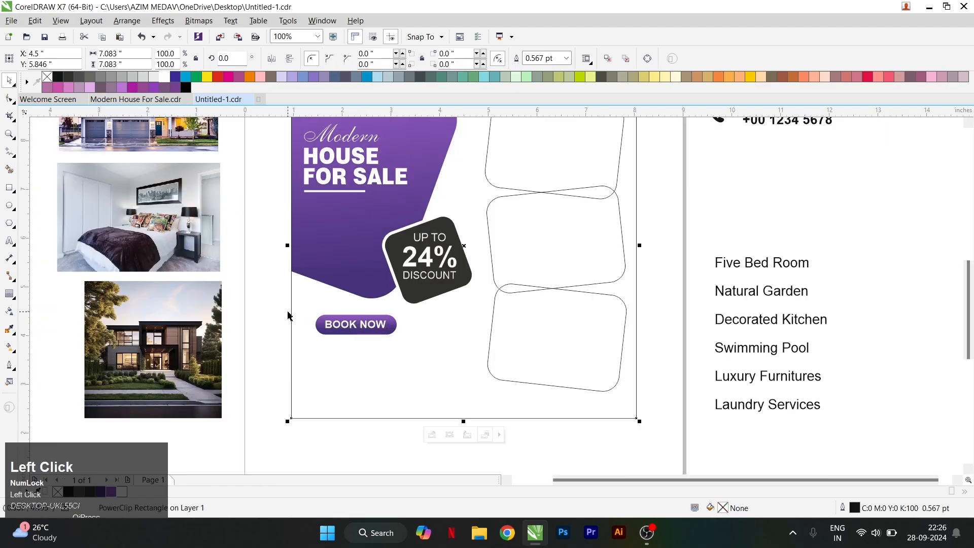
drag(412, 349, 409, 345)
scroll(401, 332, up, 2)
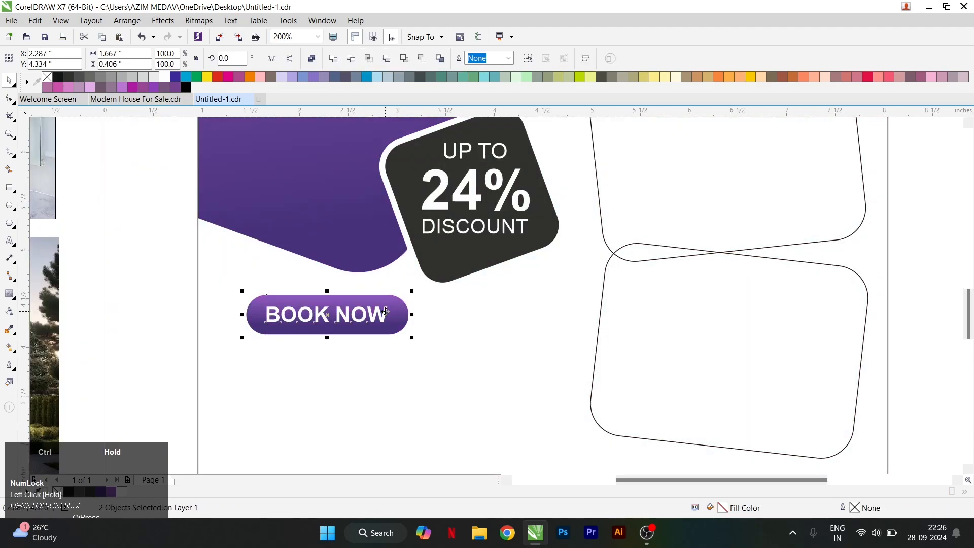
scroll(389, 331, down, 2)
- Edit the square frame's PowerClip contents, shrink the large purple rounded square to about 4.78 inches, reposition it and finish editing
scroll(389, 331, down, 2)
click(412, 233)
double_click(384, 246)
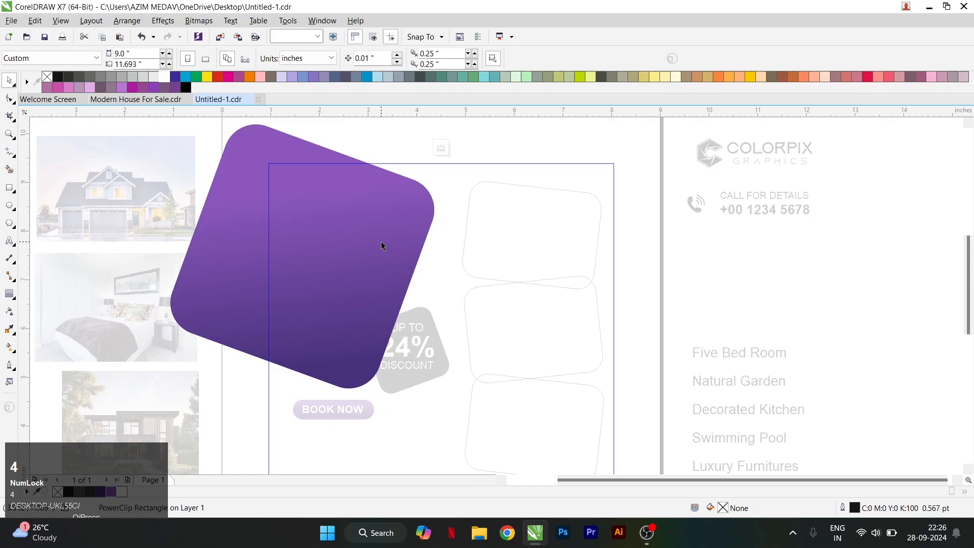
drag(386, 263, 387, 247)
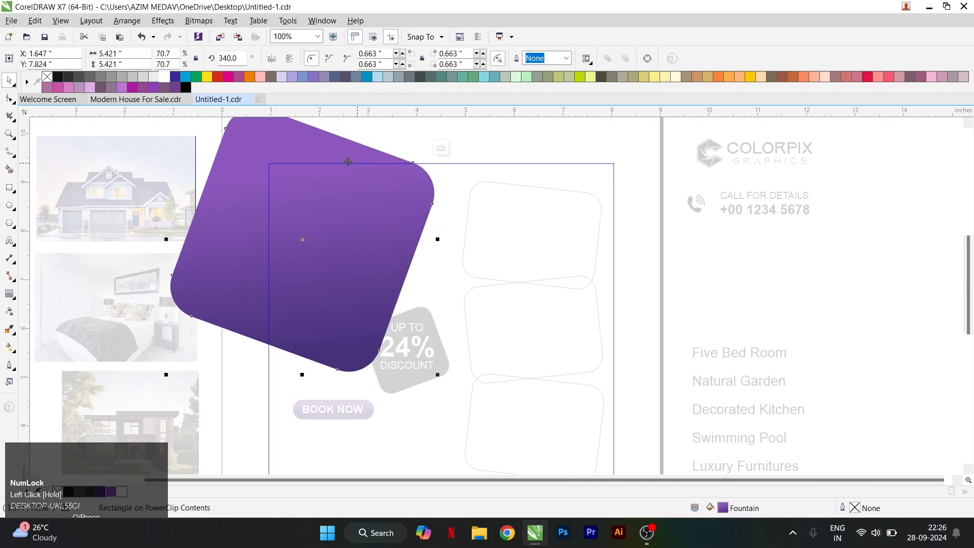
scroll(354, 233, down, 2)
scroll(308, 161, up, 2)
drag(214, 181, 243, 212)
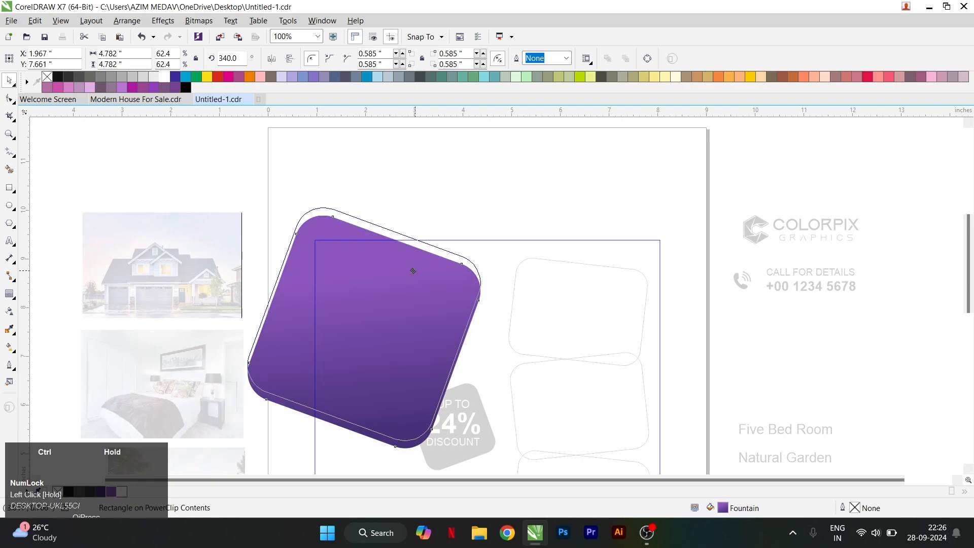
drag(413, 277, 413, 277)
click(487, 224)
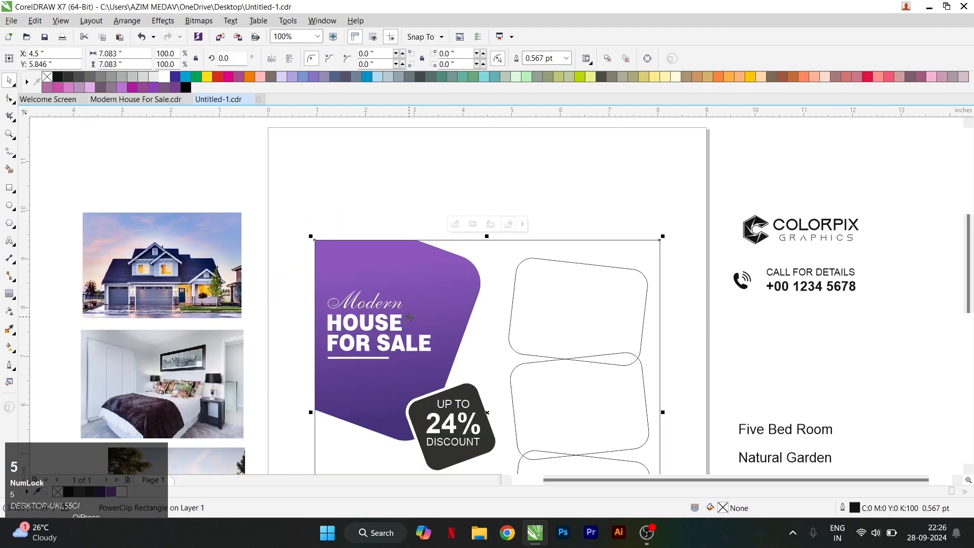
- Move the "UP TO 24% DISCOUNT" badge up about 0.36 inches and slightly enlarge the "Modern HOUSE FOR SALE" heading with its underline
scroll(398, 319, down, 2)
scroll(417, 363, up, 2)
drag(377, 319, 505, 430)
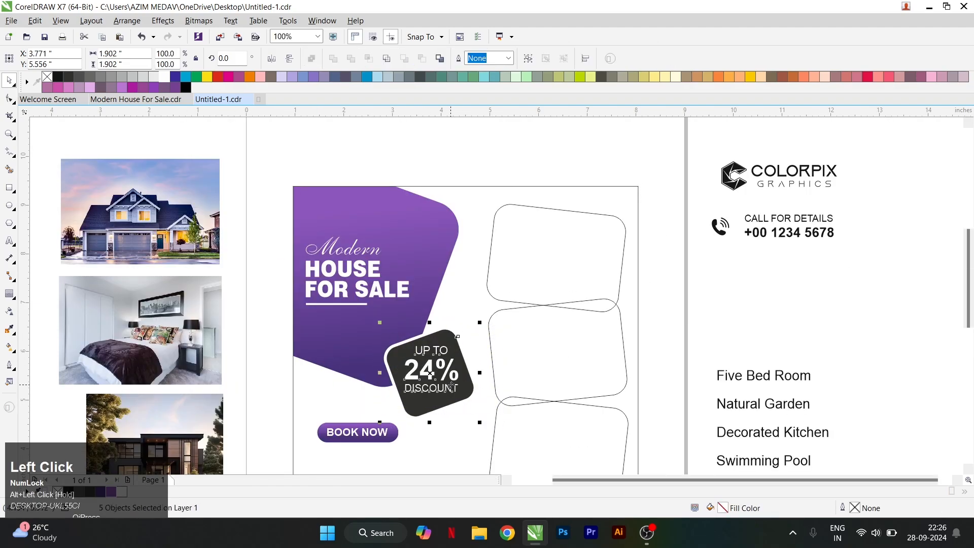
scroll(455, 349, up, 2)
drag(455, 350, 455, 349)
scroll(455, 349, down, 2)
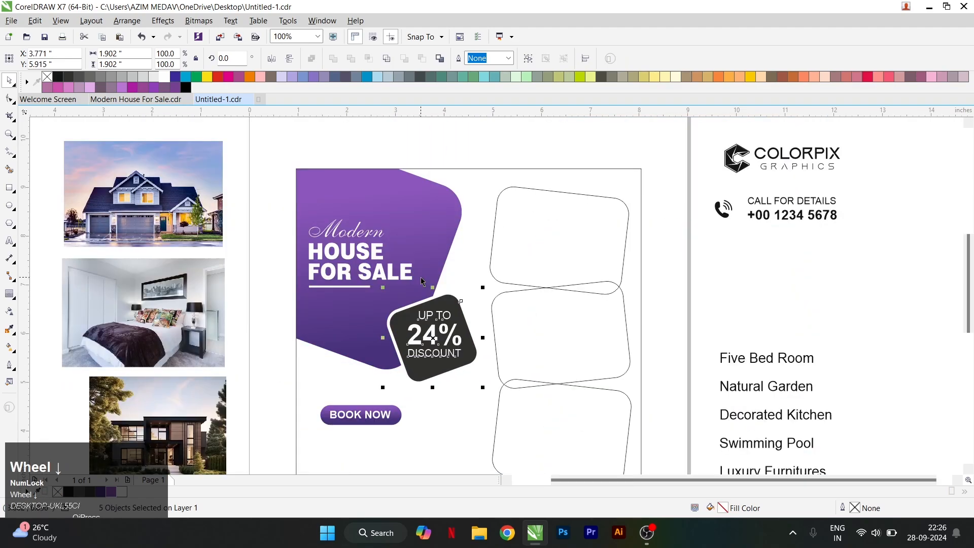
drag(263, 216, 431, 293)
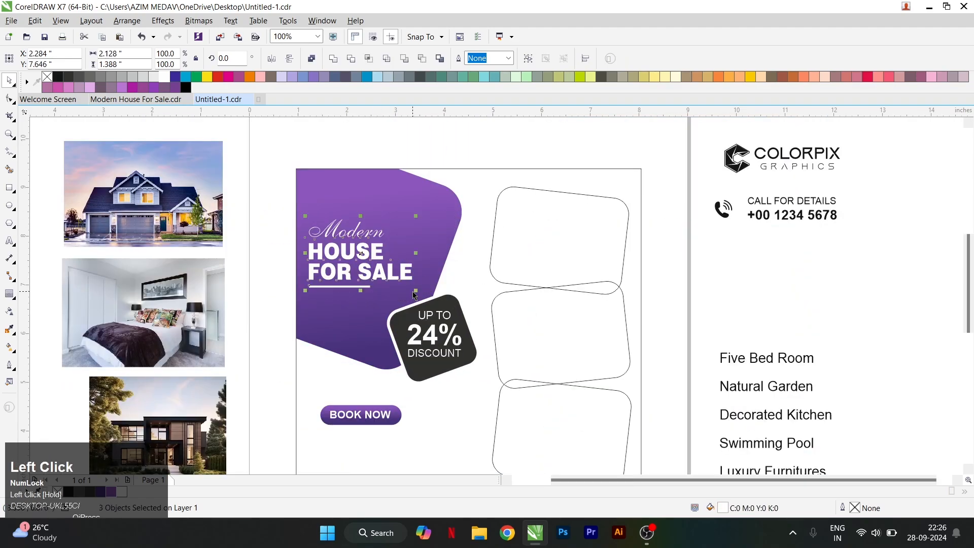
- Edit the square frame's PowerClip contents, shift the large purple rounded shape slightly upward and finish editing
click(453, 248)
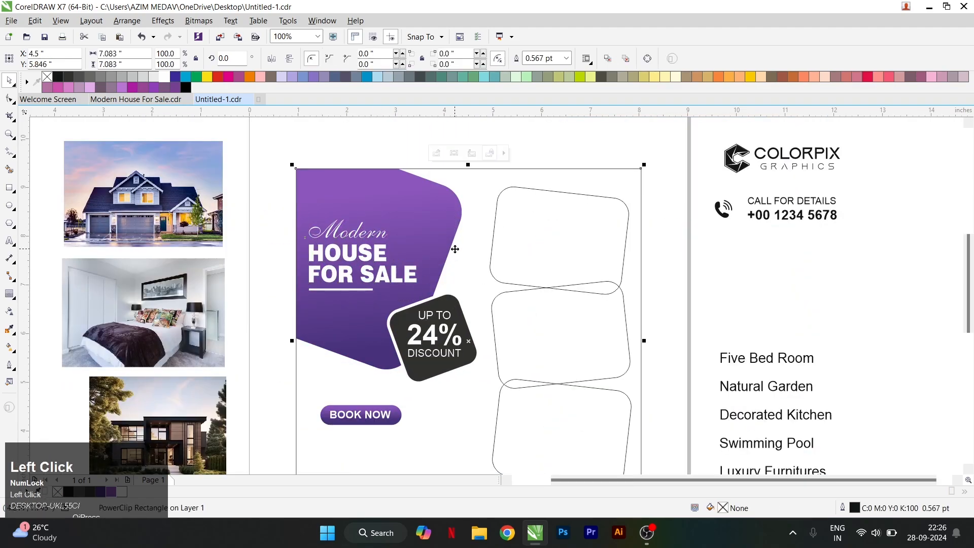
ctrl+click(455, 213)
drag(454, 213, 442, 223)
key(5)
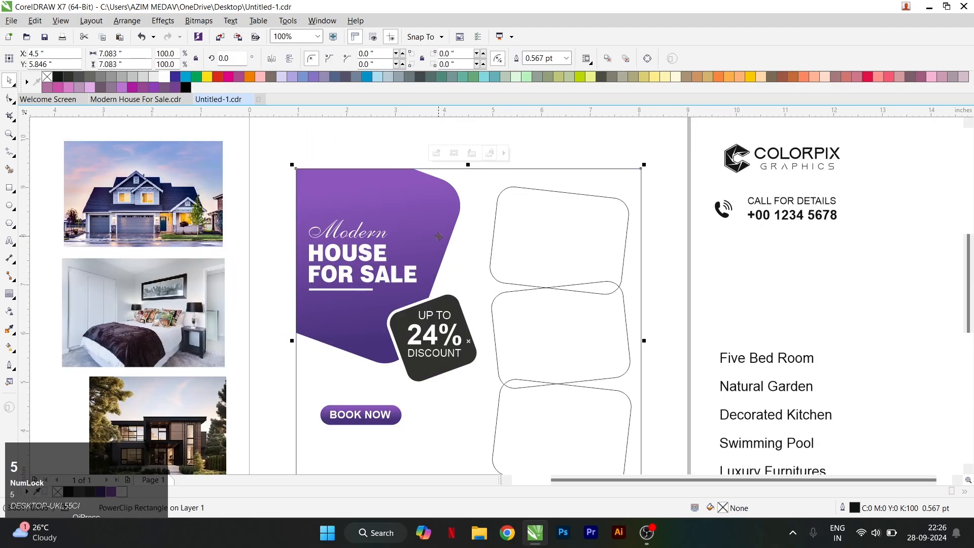
- Move the "BOOK NOW" pill and its text up beneath the purple shape and shrink them to about 1.55 inches wide
scroll(370, 278, down, 1)
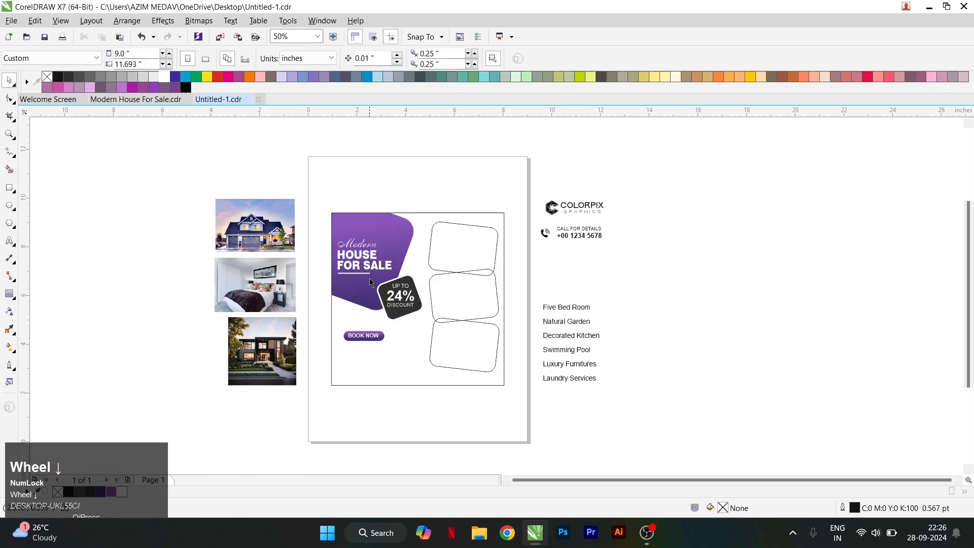
scroll(375, 345, up, 1)
drag(276, 310, 426, 359)
drag(363, 329, 395, 324)
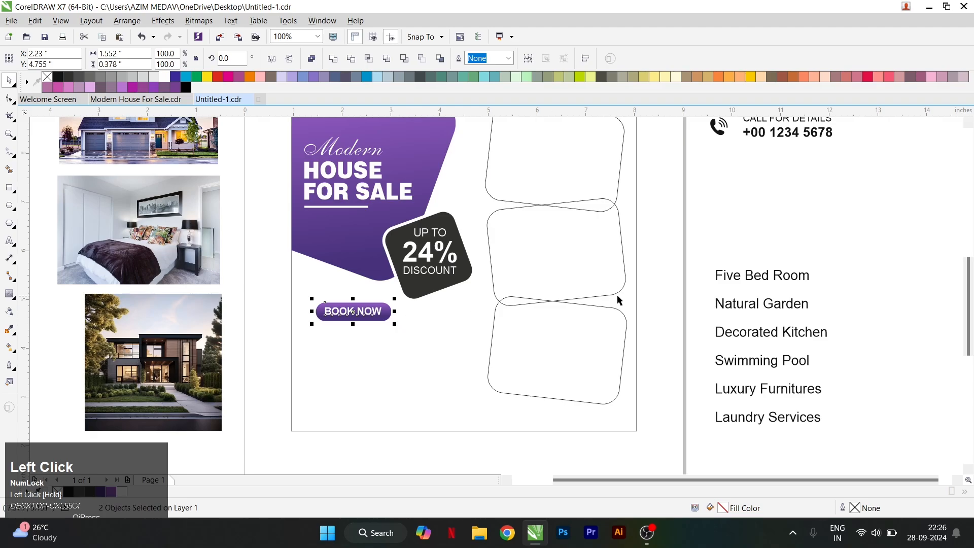
- Cut "Swimming Pool", "Luxury Furnitures" and "Laundry Services" from the feature list and paste them as a separate text inside the square
click(717, 277)
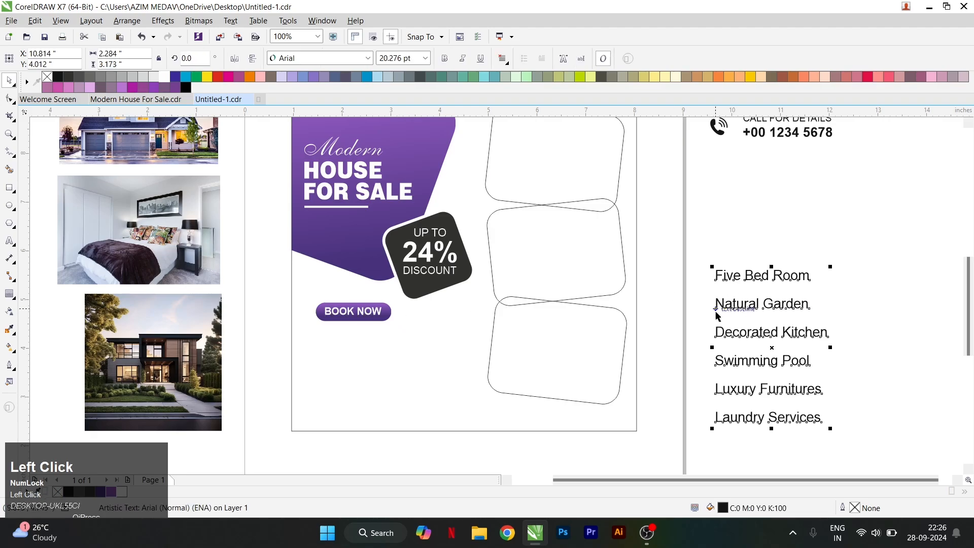
click(716, 365)
drag(717, 364, 828, 430)
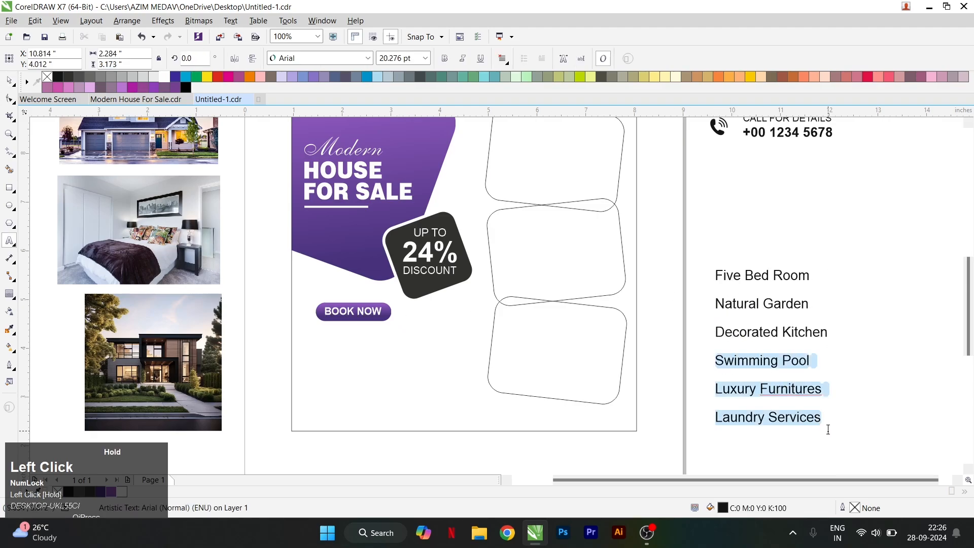
key(ctrl+x)
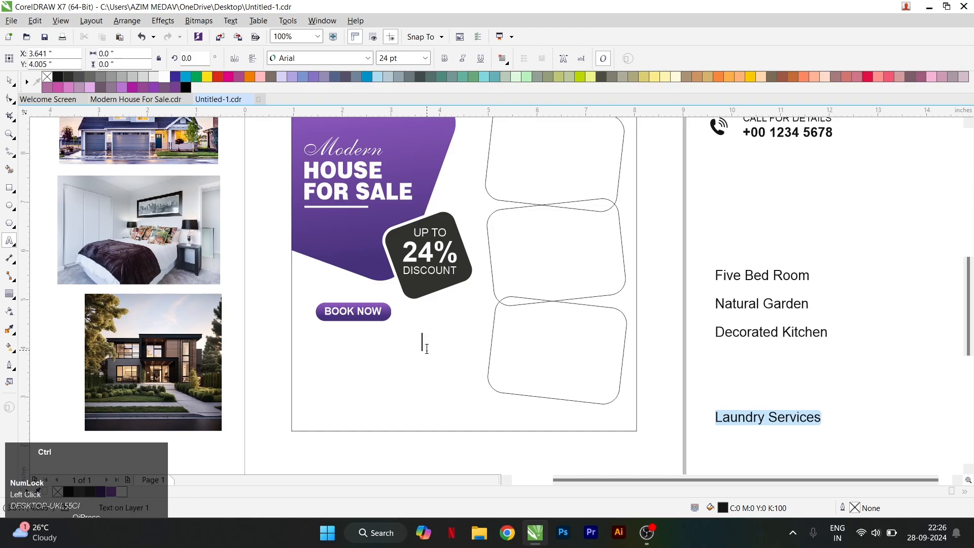
key(ctrl+v)
key(ctrl+space)
- Place the remaining feature list beside the new one below "BOOK NOW", align their centres horizontally and shrink both to about 12 pt
drag(743, 304, 398, 357)
shift+click(427, 350)
key(e)
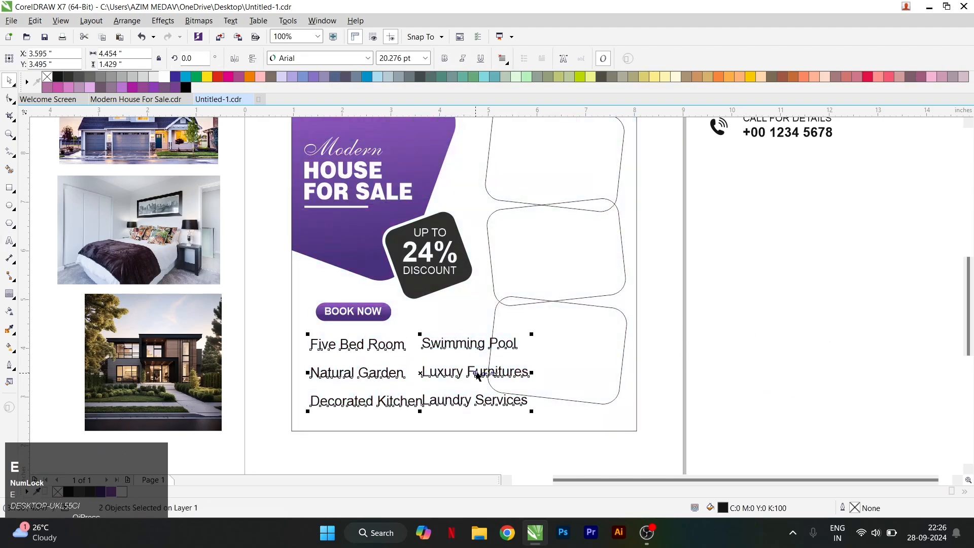
drag(531, 412, 443, 381)
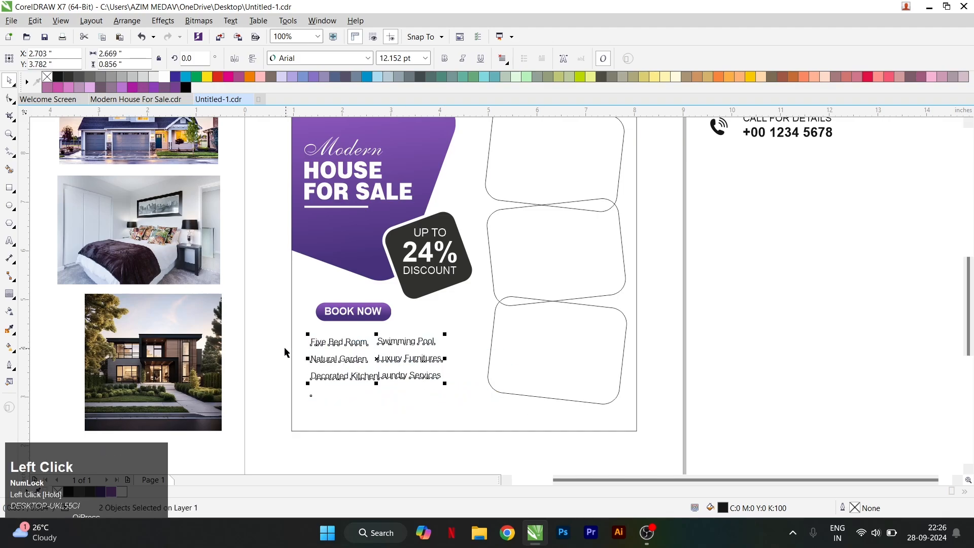
- Move the "Swimming Pool" column straight to the right to leave a clear gap between the two feature columns
click(402, 365)
scroll(403, 366, up, 2)
click(402, 357)
drag(402, 358, 447, 357)
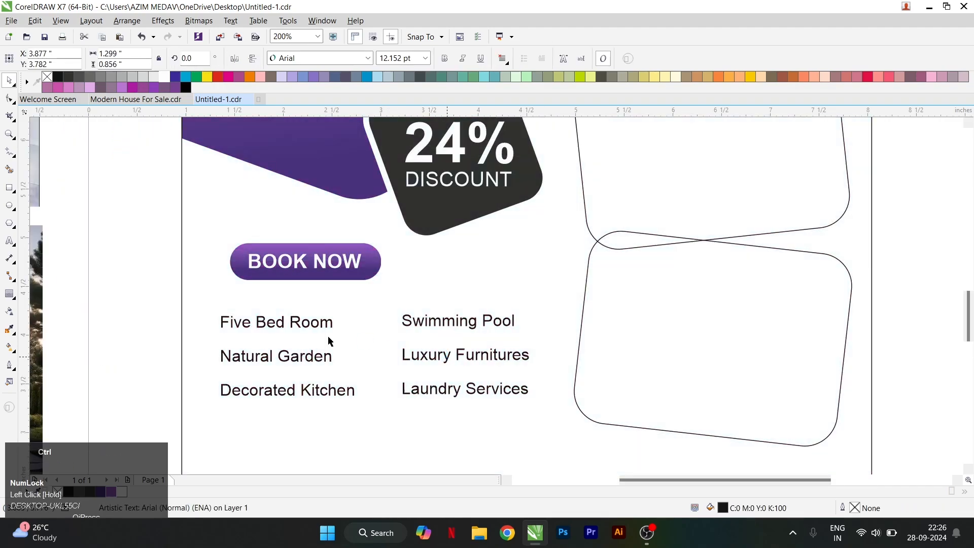
- Draw a small circle about 0.159 inches across outside the square, to the left of the feature list
click(9, 206)
scroll(130, 303, up, 1)
scroll(129, 303, up, 1)
drag(170, 345, 138, 314)
key(space)
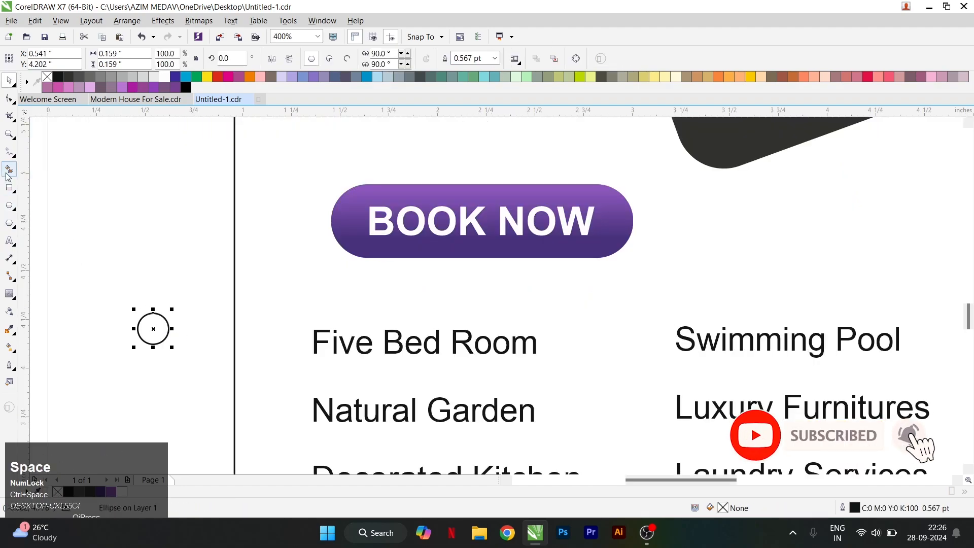
- Draw a two-segment check mark about 0.093 inches wide inside the small circle
click(11, 158)
scroll(158, 336, up, 3)
click(130, 321)
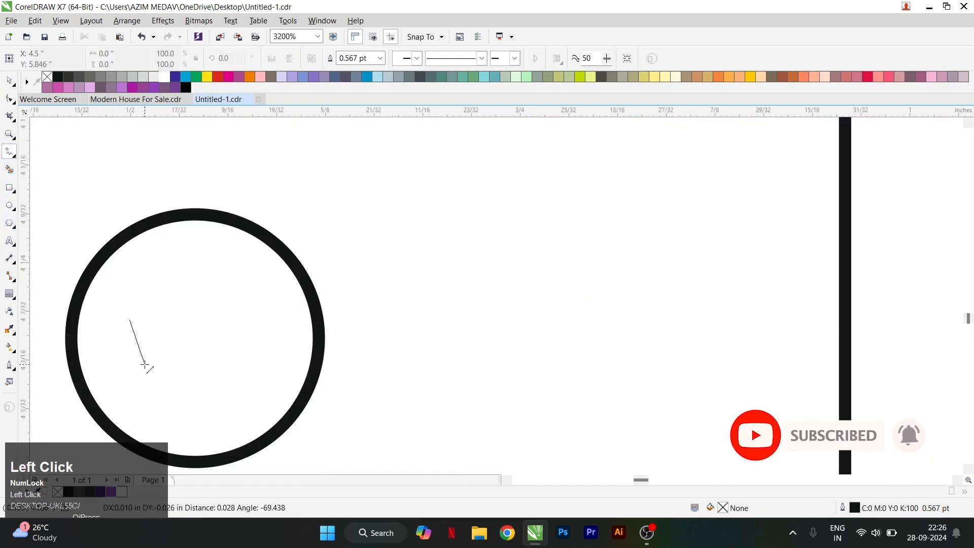
click(147, 379)
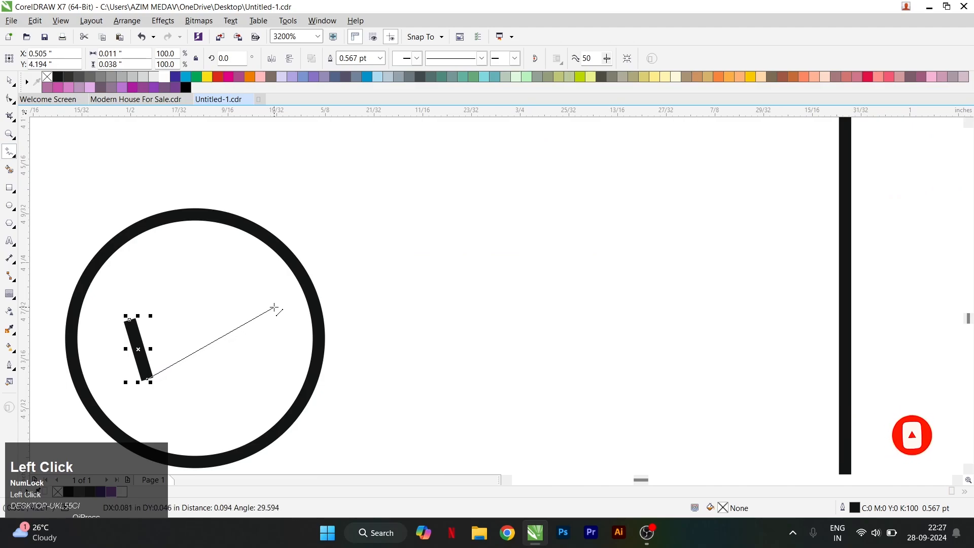
click(274, 312)
key(space)
scroll(363, 291, down, 2)
scroll(343, 293, up, 2)
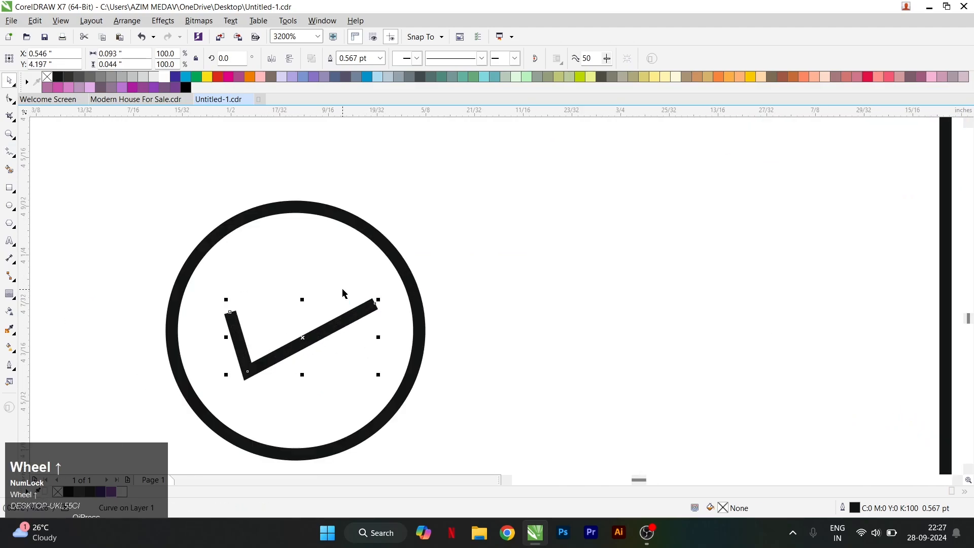
- Set the outline width of the small circle and its check mark to 0.75 pt
shift+click(380, 249)
scroll(388, 254, down, 1)
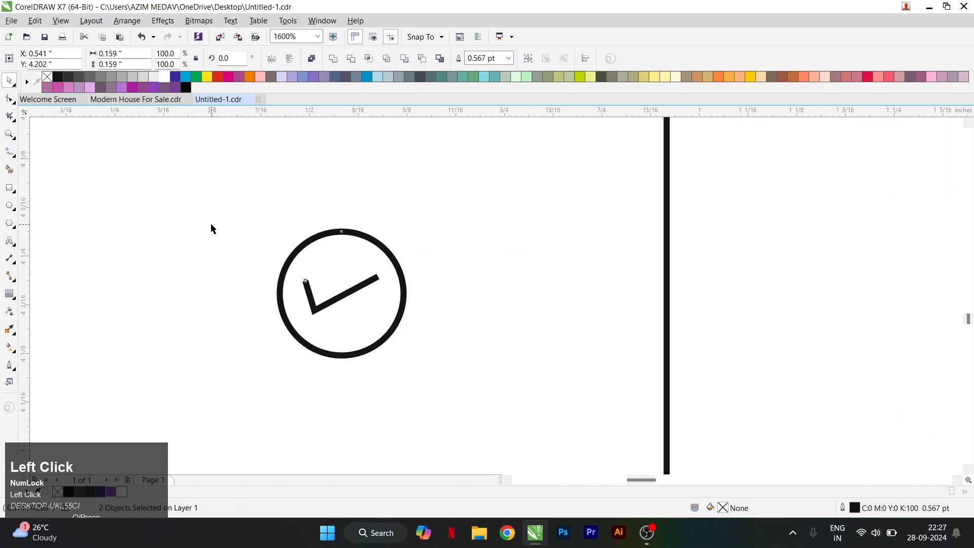
shift+click(359, 231)
shift+click(364, 241)
click(508, 59)
click(486, 98)
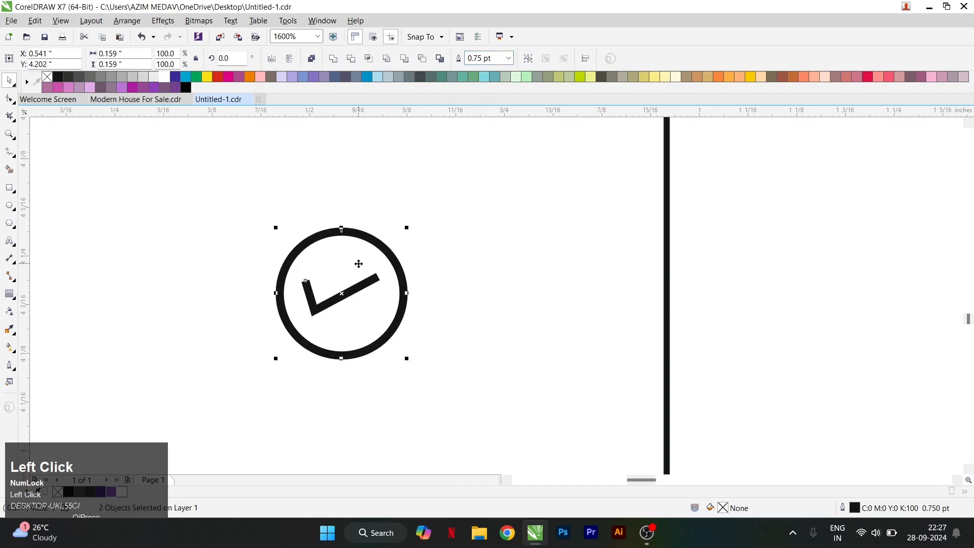
- Move the check-mark icon in front of "Five Bed Room" and scale it down to about 0.116 inches
scroll(341, 272, down, 1)
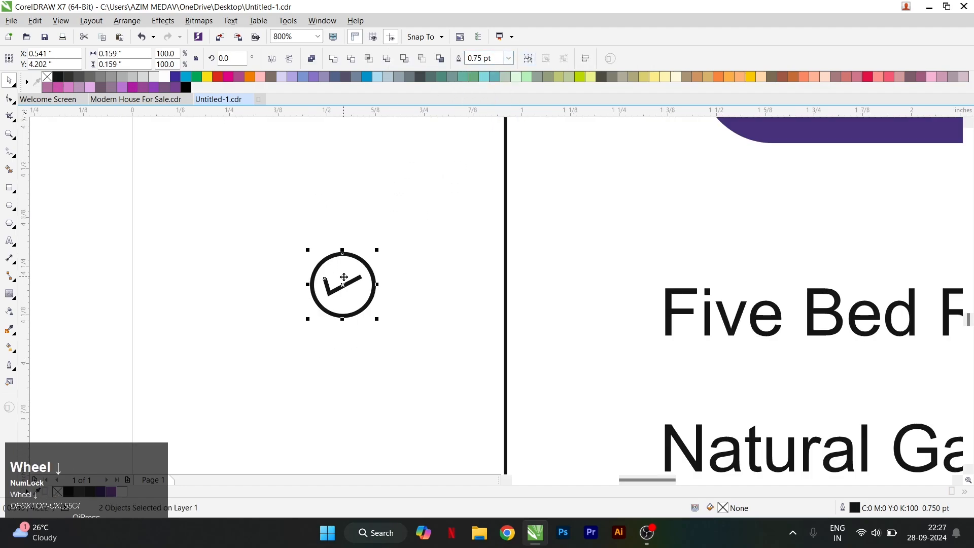
drag(345, 285, 611, 312)
scroll(610, 312, down, 1)
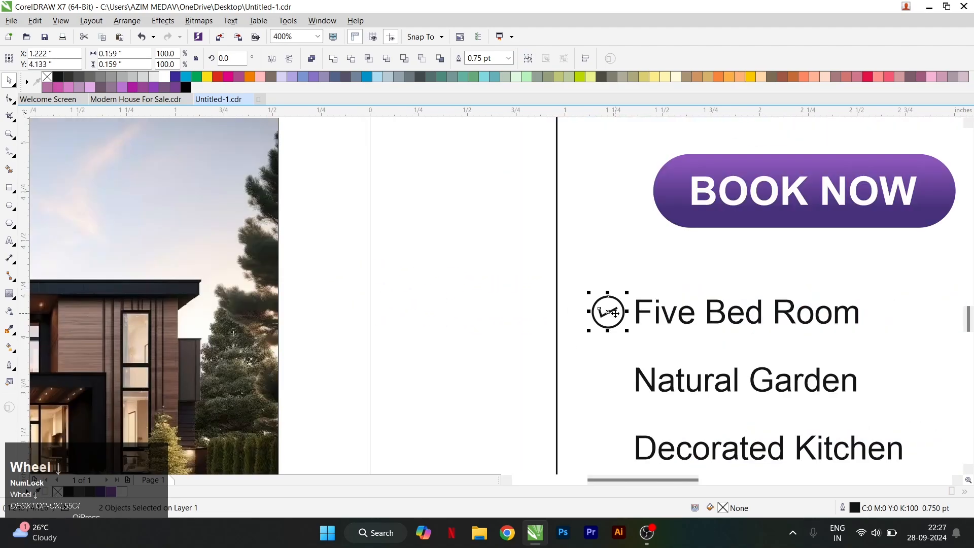
scroll(627, 279, up, 2)
drag(609, 253, 604, 271)
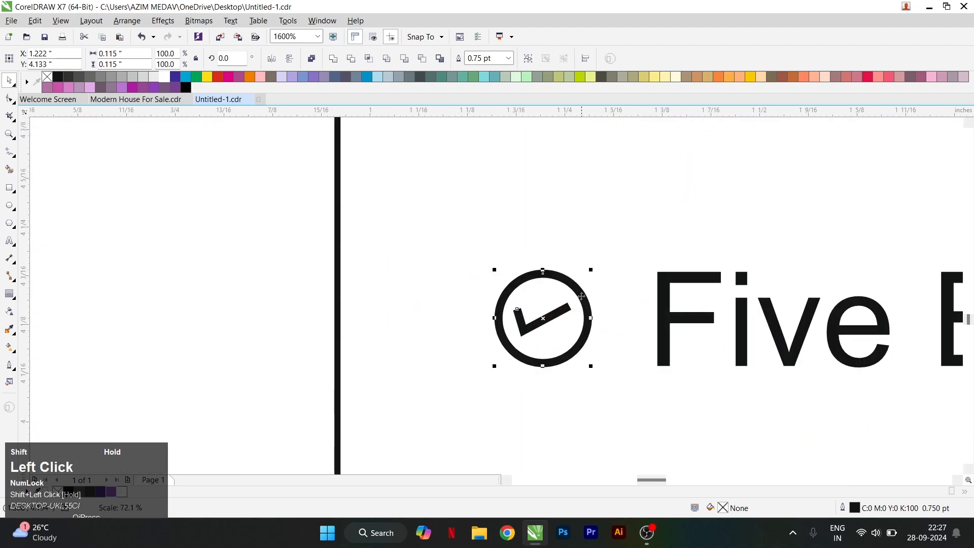
drag(568, 319, 570, 326)
drag(596, 380, 598, 374)
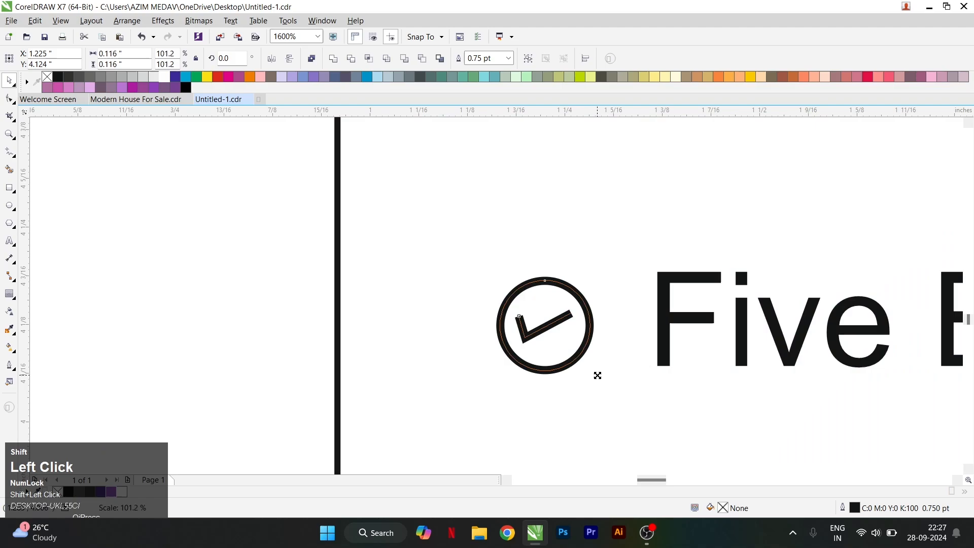
- Enlarge the check-mark icon slightly to about 0.12 inches and copy it straight down beside "Natural Garden" and "Decorated Kitchen"
scroll(509, 317, up, 2)
drag(470, 290, 472, 355)
ctrl+right_click(472, 355)
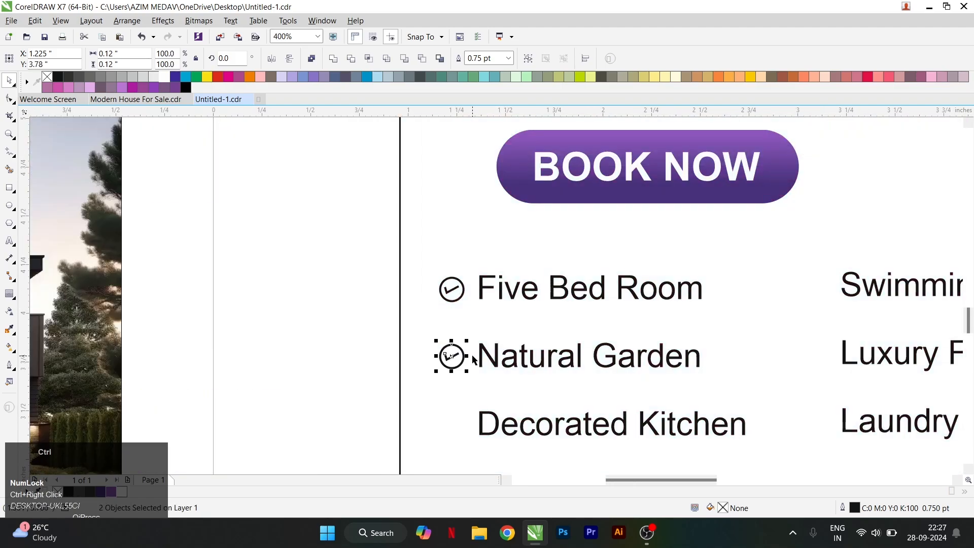
key(ctrl+r)
- Copy the three check-mark icons horizontally to the front of the "Swimming Pool" column
scroll(472, 359, down, 1)
drag(359, 288, 471, 421)
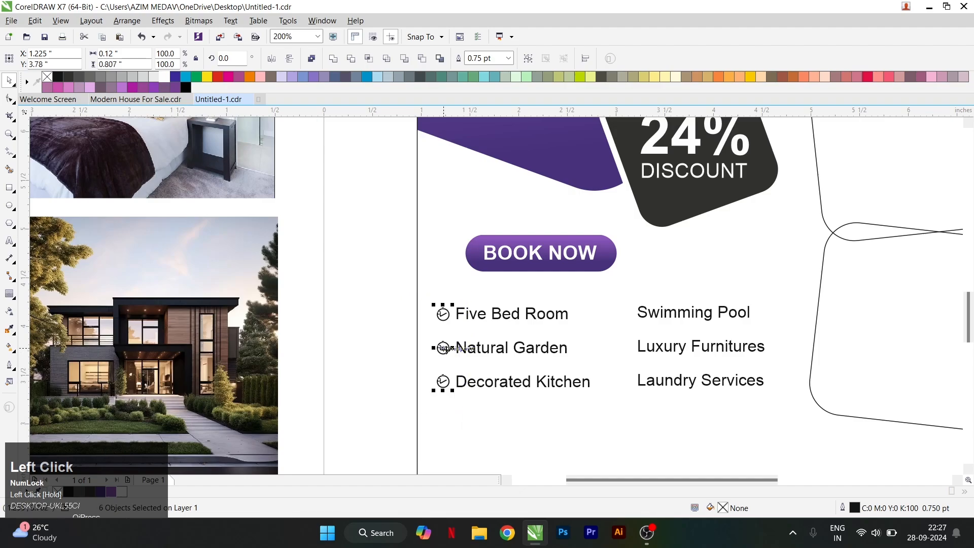
drag(444, 348, 622, 349)
ctrl+right_click(621, 349)
- Shift both feature text columns slightly right to leave space after their check-mark icons
click(482, 319)
drag(482, 318, 501, 317)
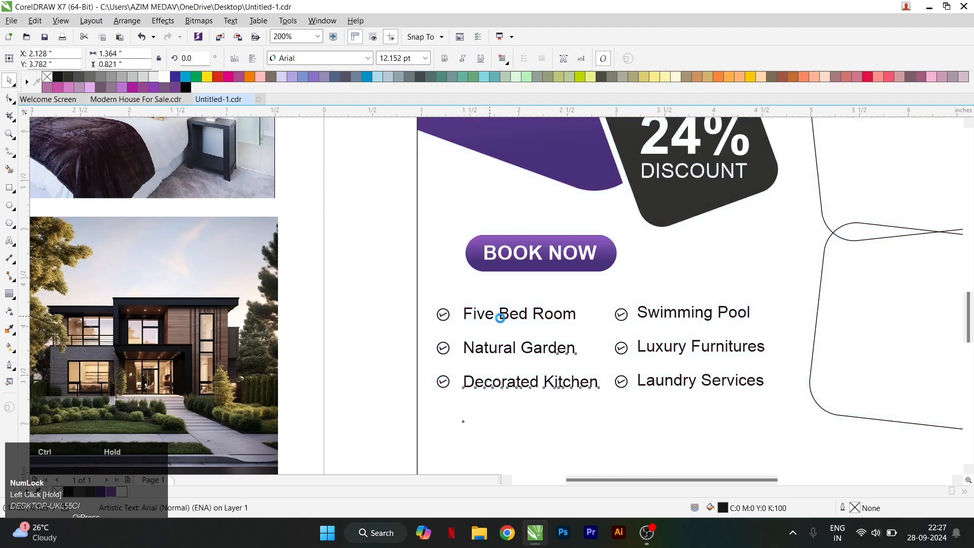
click(666, 316)
drag(665, 313, 668, 313)
- Colour both feature text columns 60% black grey
click(514, 314)
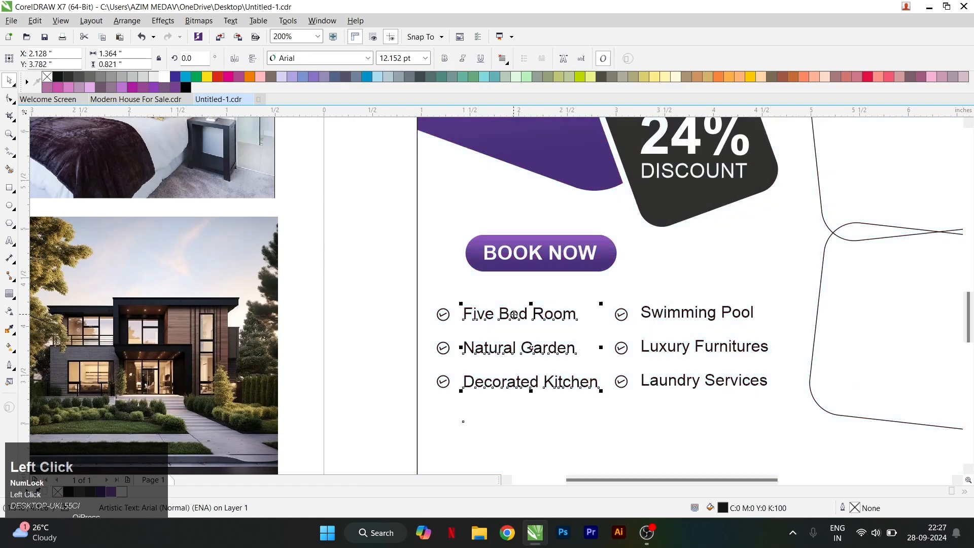
click(105, 79)
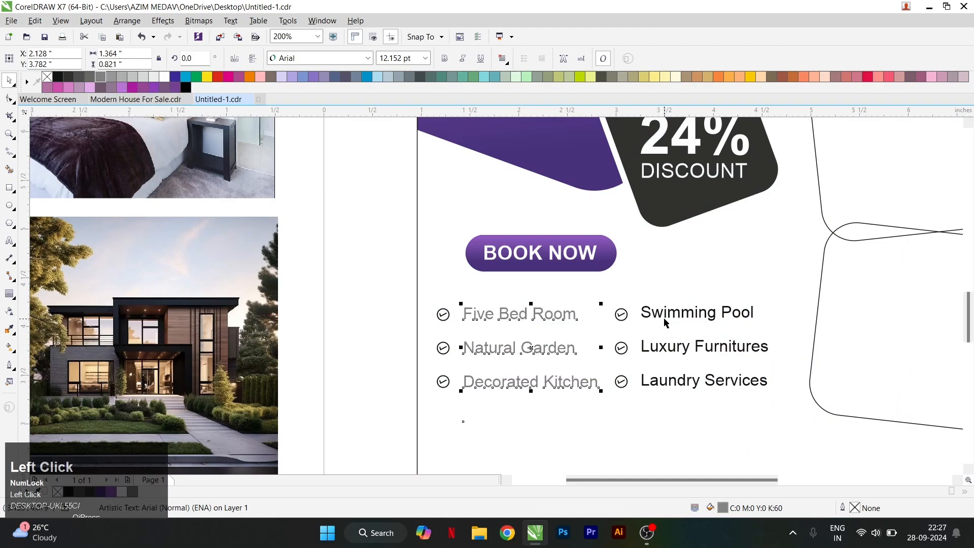
click(105, 79)
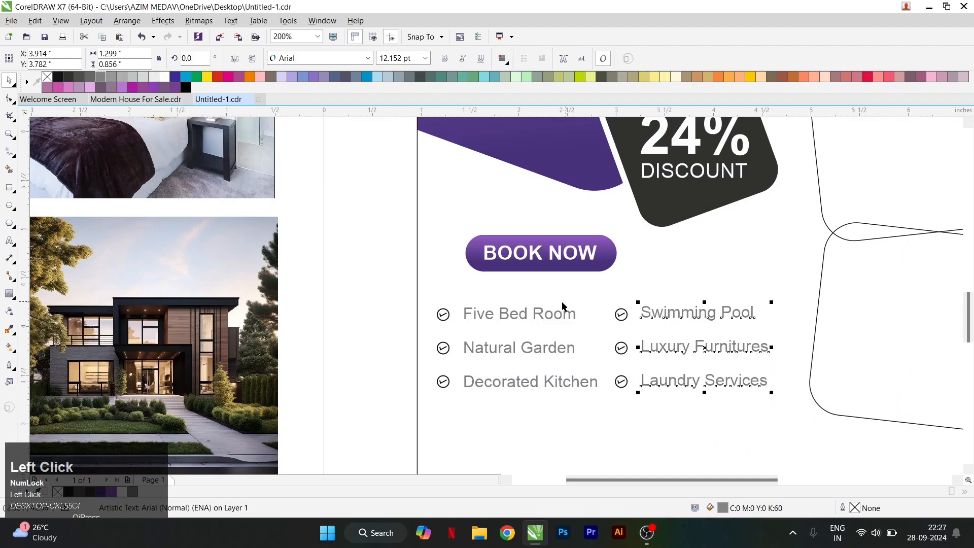
- Give the check-mark icons of both columns the same grey outline colour as the feature text
drag(446, 376, 454, 396)
right_click(105, 79)
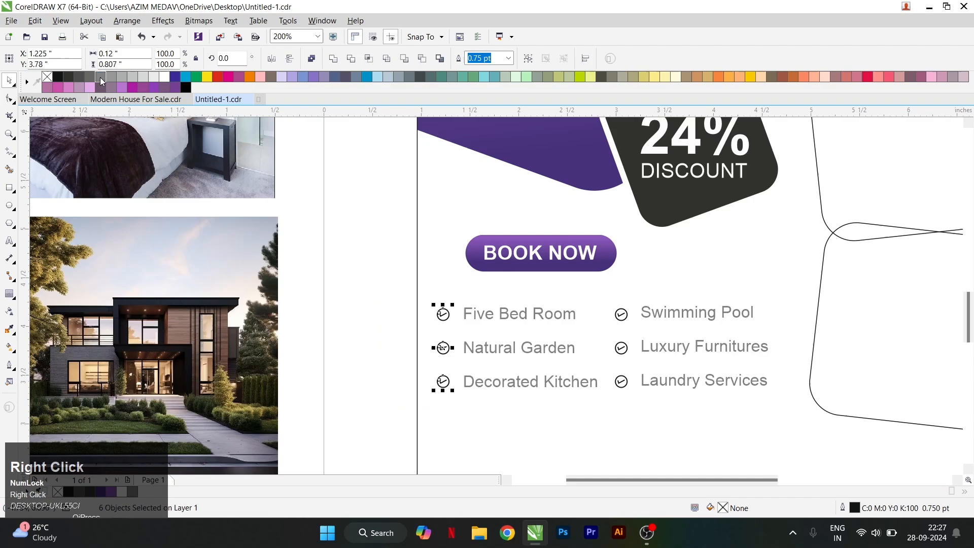
drag(599, 299, 648, 404)
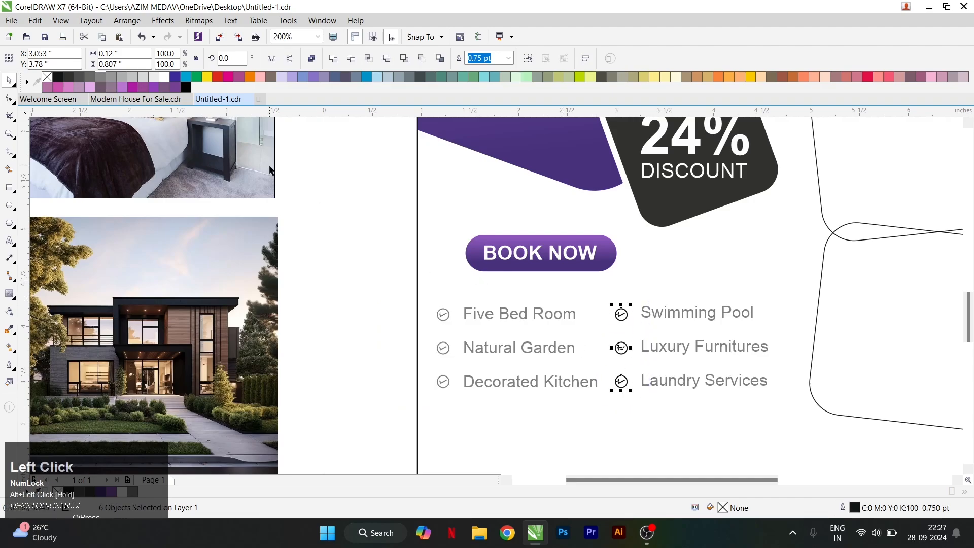
right_click(105, 78)
- Move the phone icon, "CALL FOR DETAILS" and the phone number to just below the square frame
drag(363, 296, 744, 434)
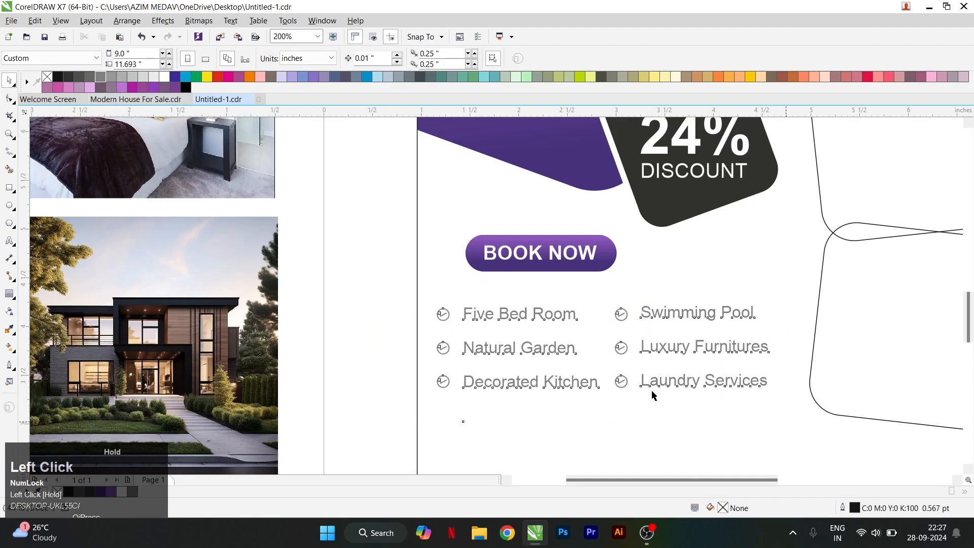
scroll(316, 351, down, 2)
scroll(320, 348, down, 1)
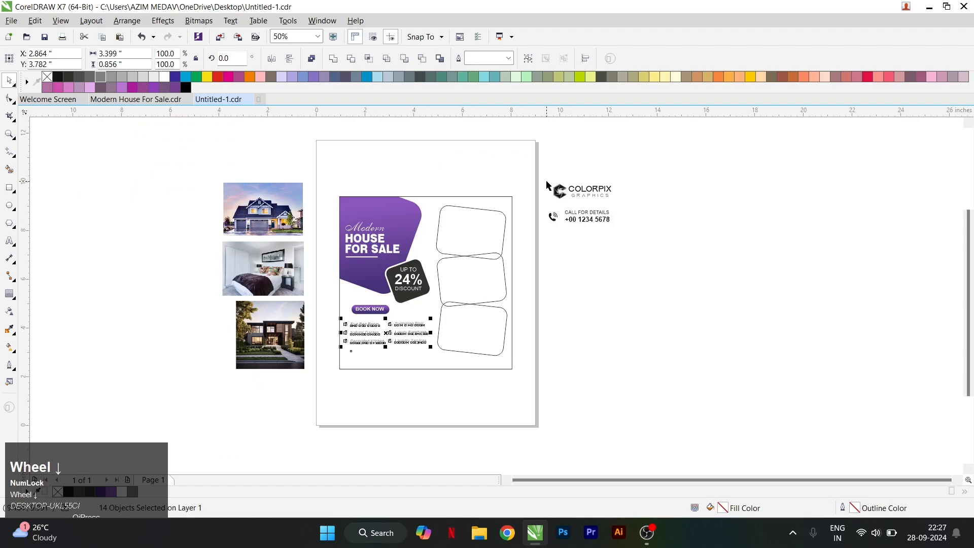
drag(547, 185, 634, 212)
drag(543, 231, 398, 387)
scroll(353, 367, up, 2)
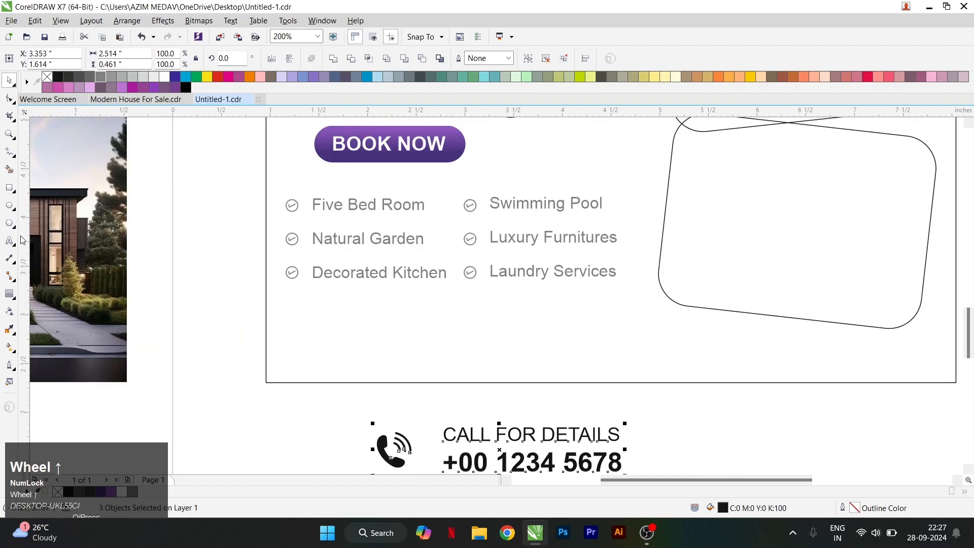
- Draw a circle about 0.385 inches across below "Decorated Kitchen" near the square's lower edge
click(10, 207)
drag(291, 315, 326, 332)
key(space)
scroll(321, 335, up, 1)
scroll(341, 334, down, 1)
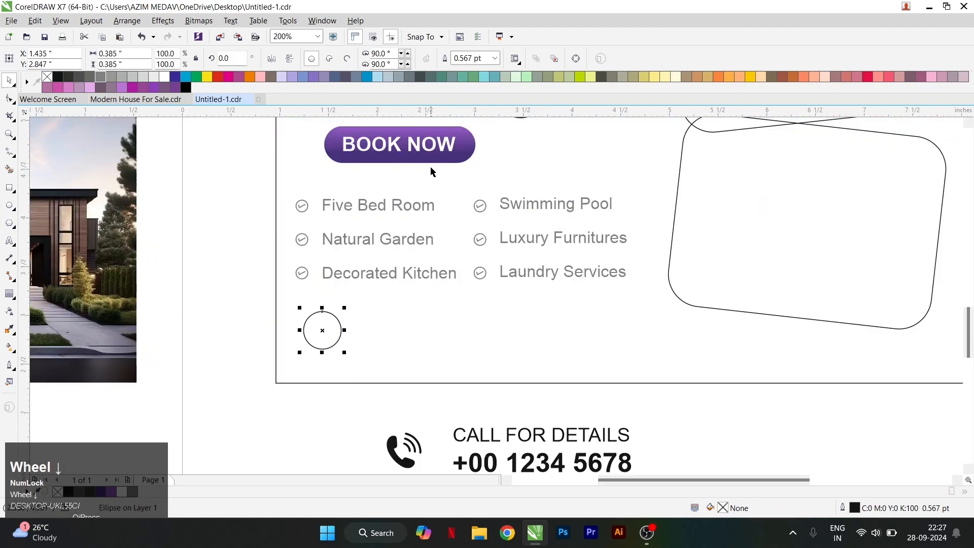
- Give the circle below "Decorated Kitchen" the same purple gradient fill as the BOOK NOW button and no outline
click(437, 156)
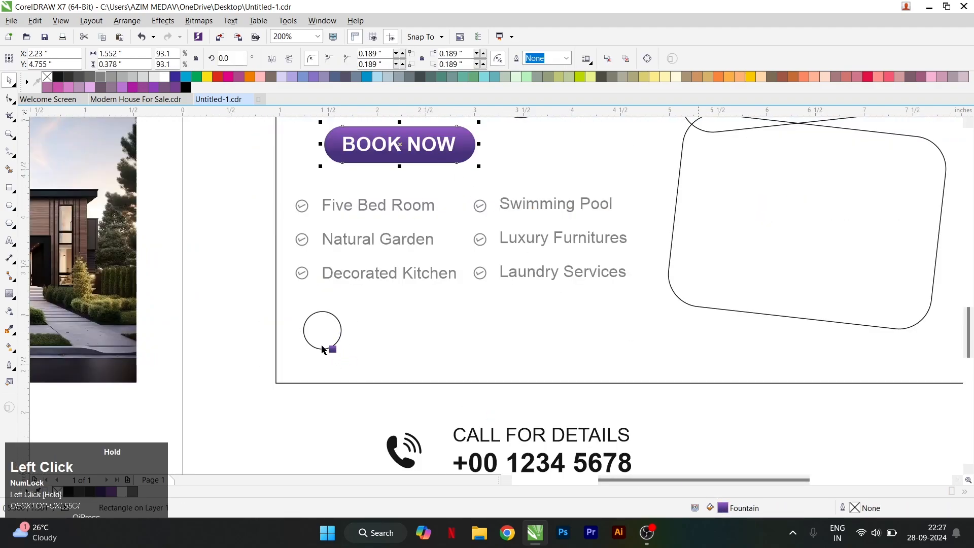
drag(323, 349, 324, 349)
click(323, 348)
right_click(47, 78)
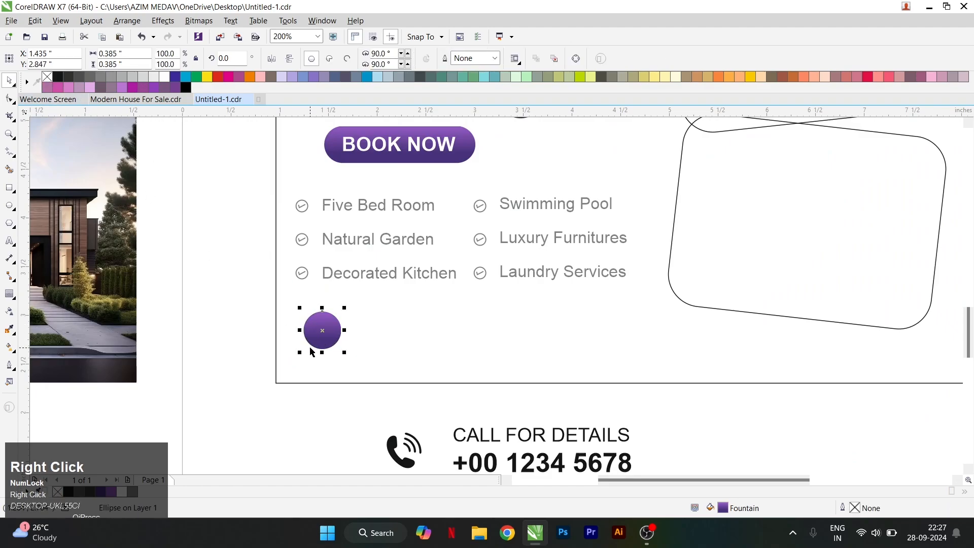
- Enlarge the purple circle to about 0.42 inches across
scroll(344, 350, up, 1)
drag(339, 349, 346, 358)
scroll(378, 359, down, 1)
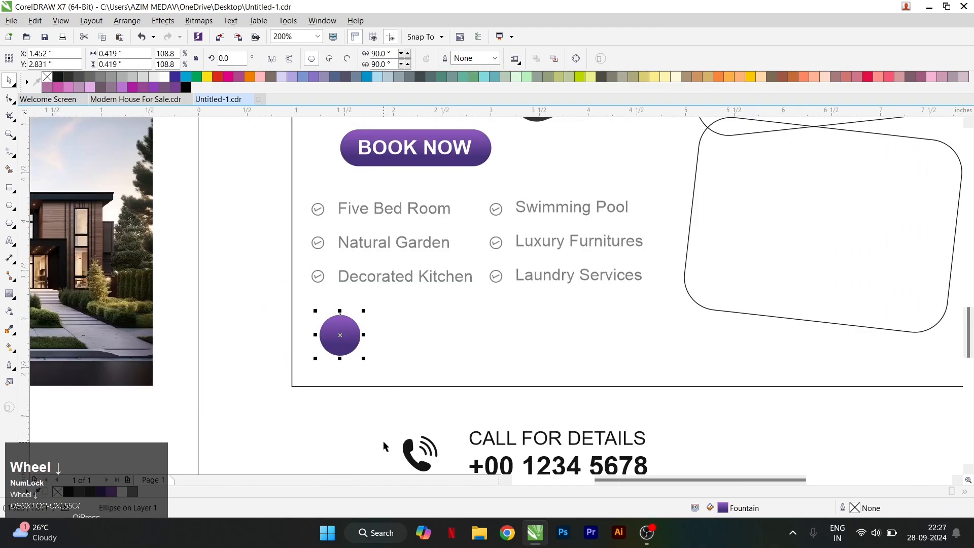
- Move the phone icon onto the purple circle, bring it to the front and fill it white
scroll(378, 423, down, 1)
drag(391, 398, 344, 315)
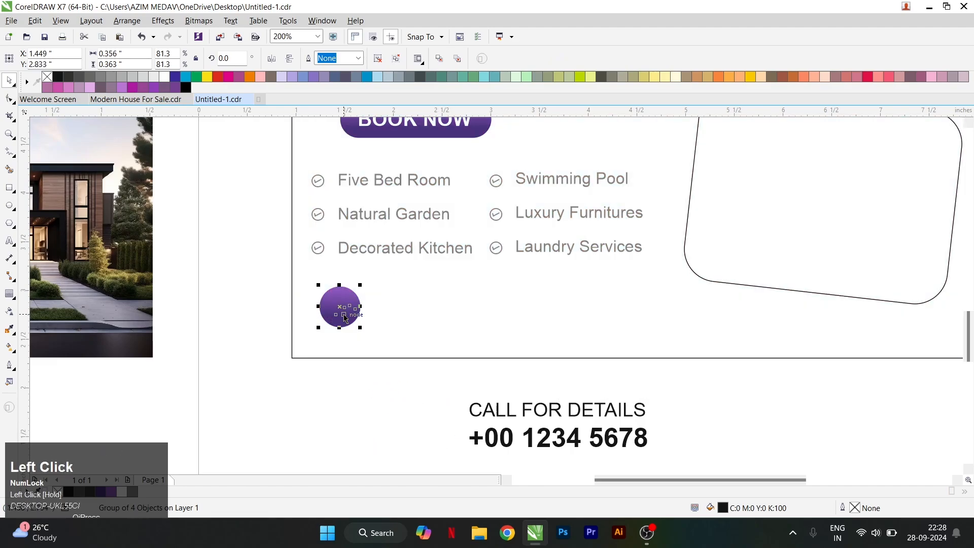
key(shift+Page_Up)
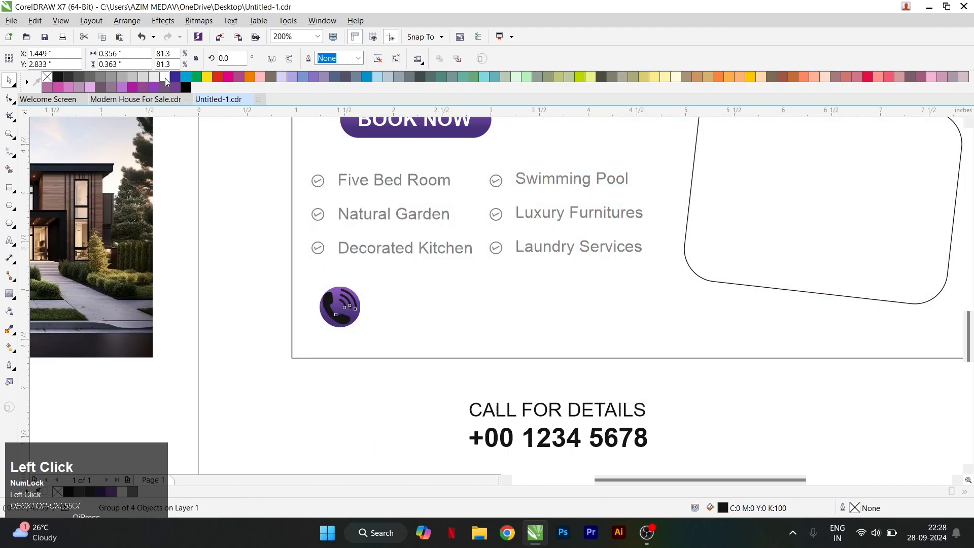
click(165, 77)
- Shrink the white phone icon to about 0.26 inches wide and align its centre with the purple circle
scroll(360, 290, up, 2)
shift+click(356, 289)
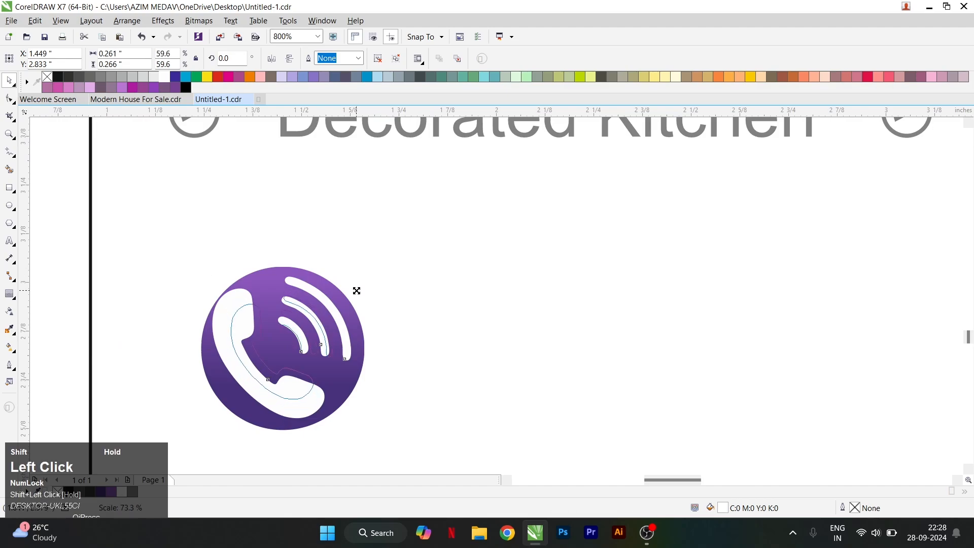
key(e)
scroll(350, 274, down, 2)
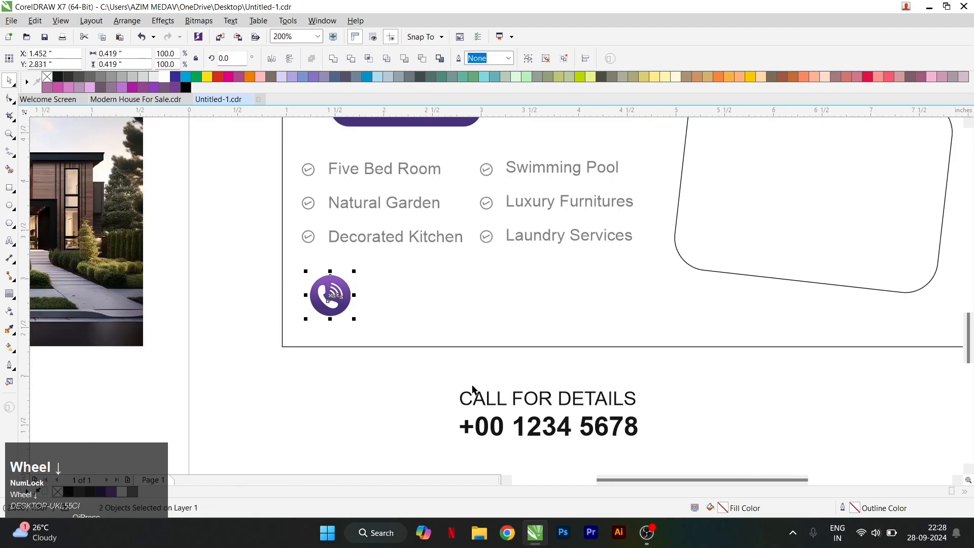
- Shrink "CALL FOR DETAILS" to about 8.6 pt and colour it 60% black grey
click(517, 404)
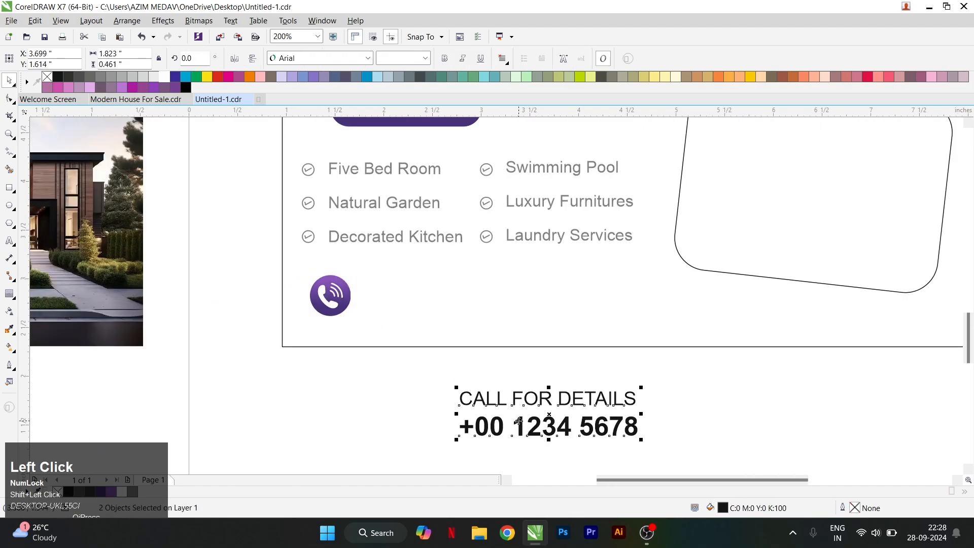
click(646, 387)
scroll(643, 389, up, 1)
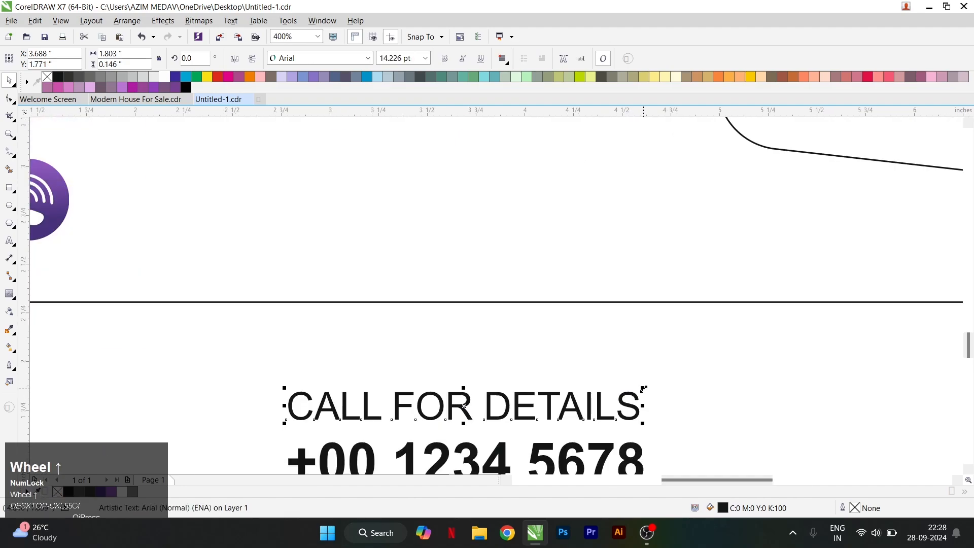
drag(644, 389, 592, 391)
click(100, 80)
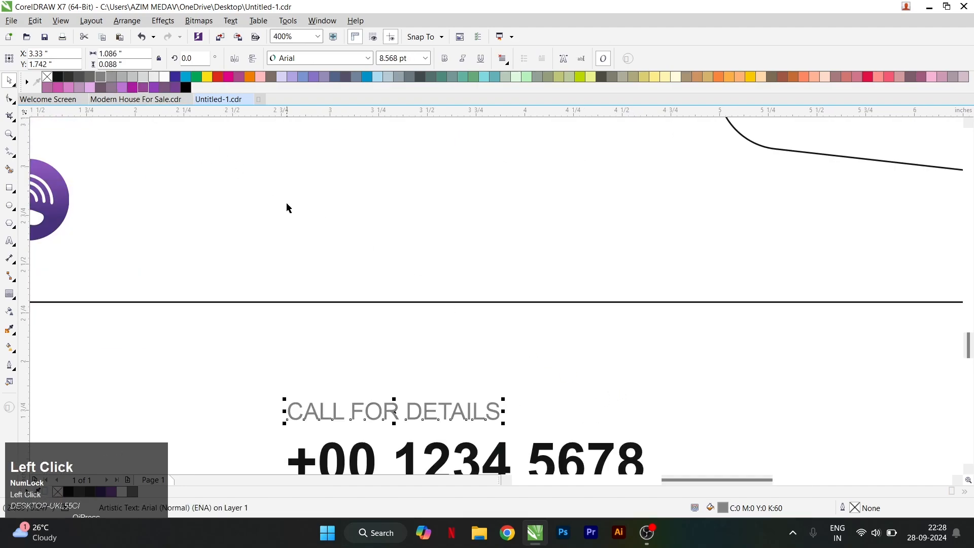
- Move "CALL FOR DETAILS" and the phone number together to just beside the purple phone icon
scroll(406, 315, down, 1)
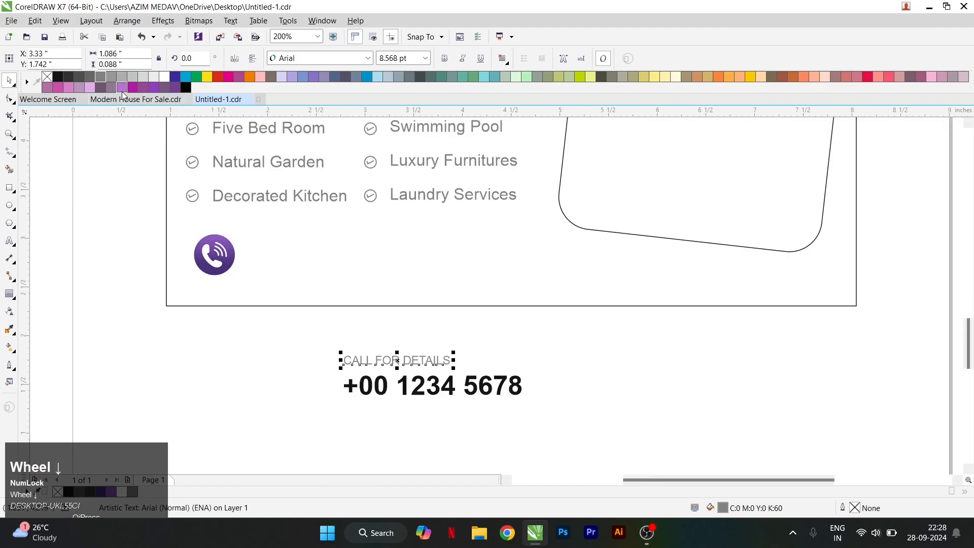
drag(561, 415, 259, 243)
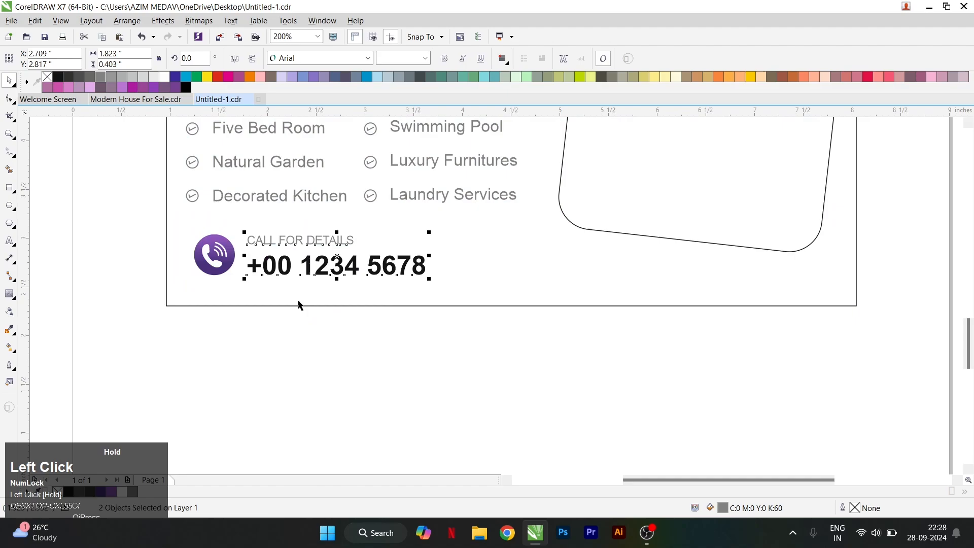
click(384, 339)
scroll(384, 339, up, 2)
- Reduce the phone number to about 1.73 inches wide and move it up closer to "CALL FOR DETAILS"
click(383, 374)
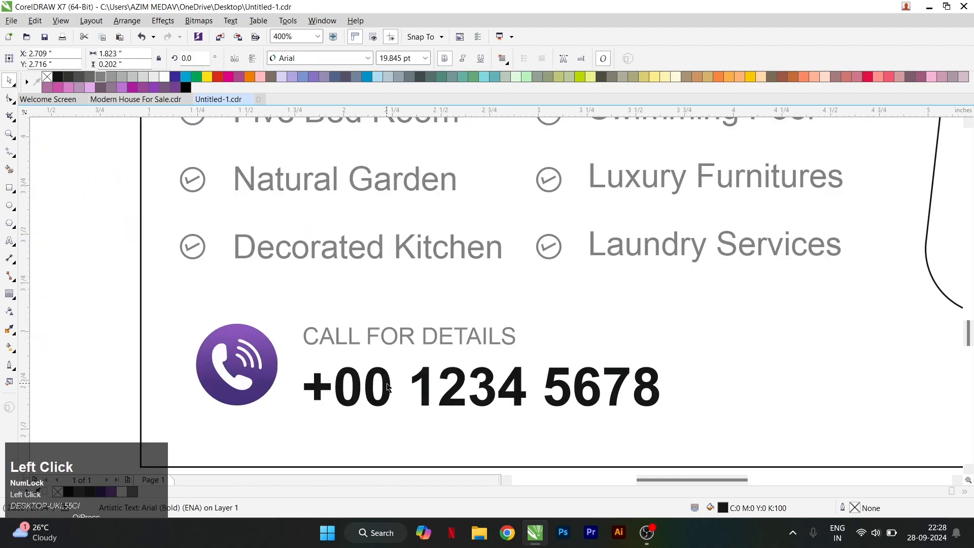
drag(383, 374, 386, 387)
drag(273, 309, 699, 425)
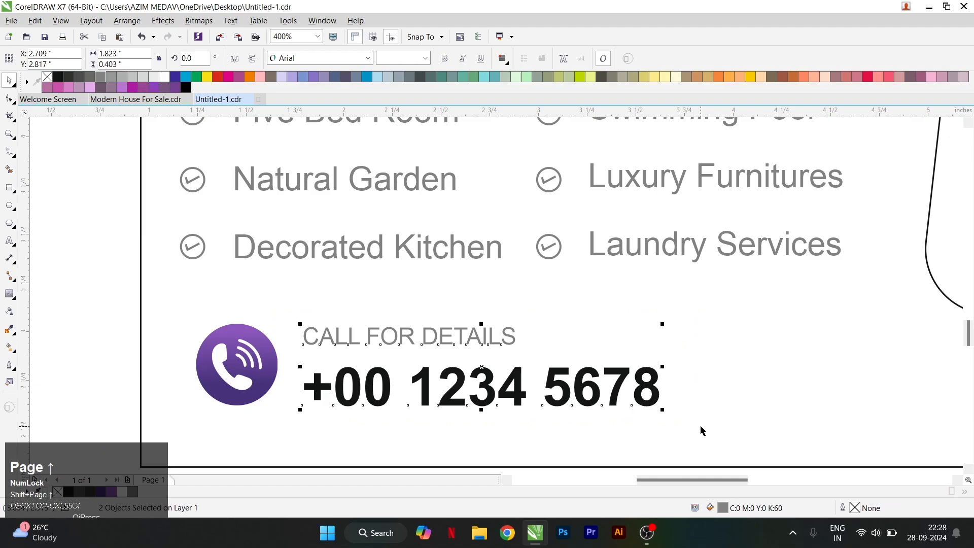
click(667, 411)
click(657, 406)
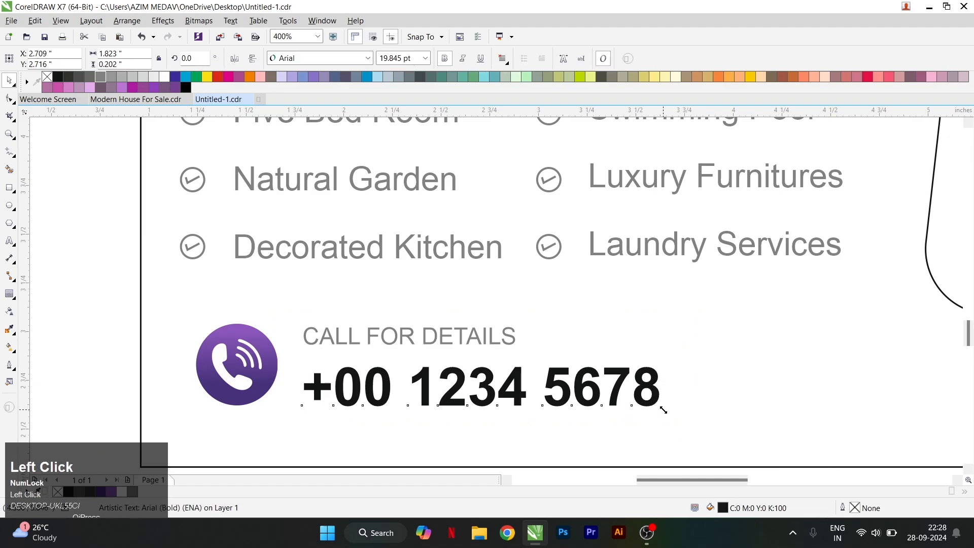
drag(663, 410, 645, 404)
drag(386, 391, 386, 382)
- Group the two contact text lines and align them vertically with the purple phone icon
drag(312, 321, 722, 423)
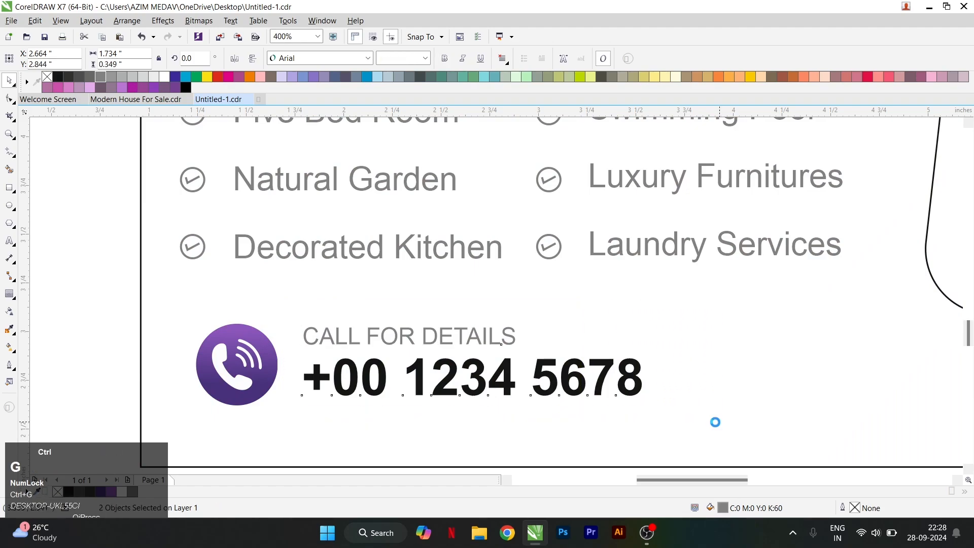
shift+click(274, 374)
scroll(316, 366, down, 2)
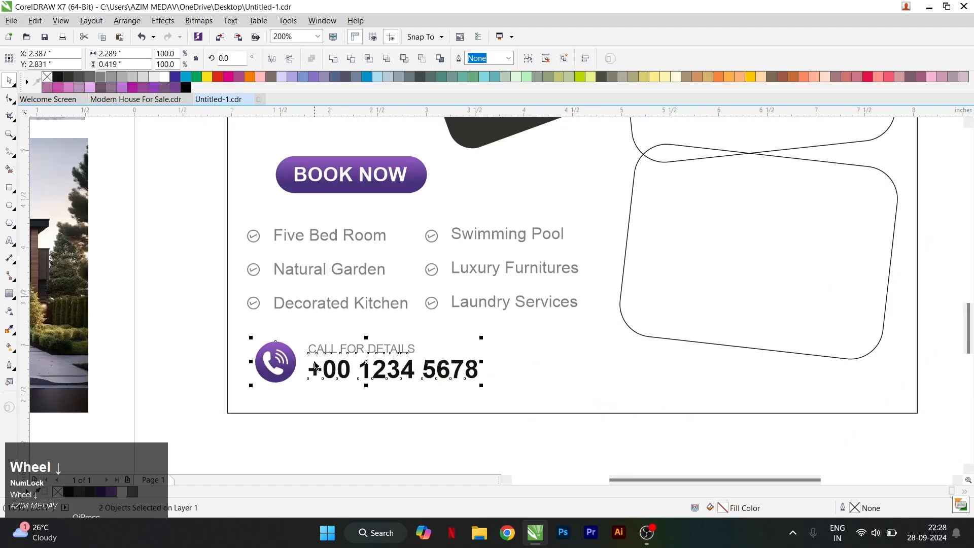
scroll(316, 367, down, 2)
click(354, 425)
- Move the three property photos to the empty area on the other side of the page, below the COLORPIX logo
scroll(286, 293, down, 2)
click(254, 235)
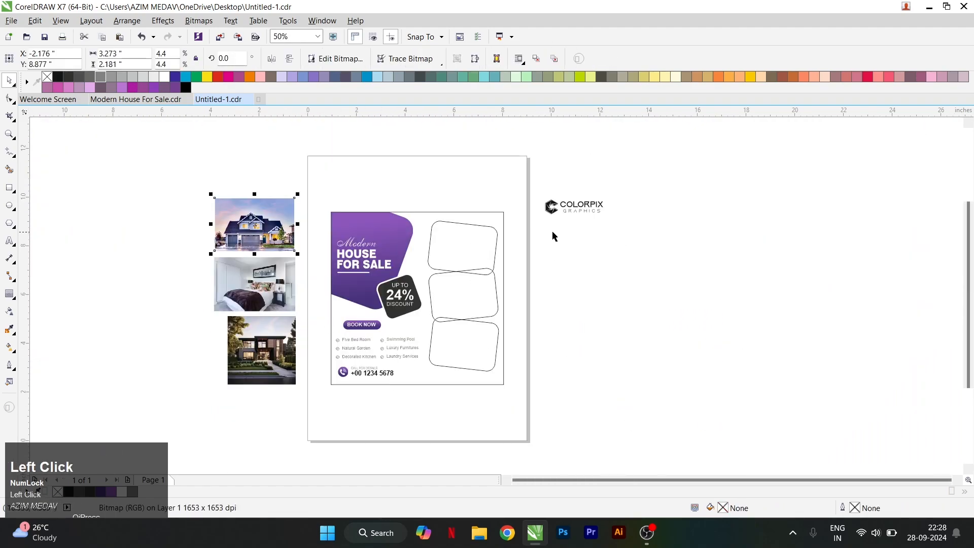
shift+click(263, 333)
drag(270, 268, 583, 311)
- PowerClip the blue dusk house photo inside the top tilted frame
click(606, 281)
scroll(540, 233, up, 1)
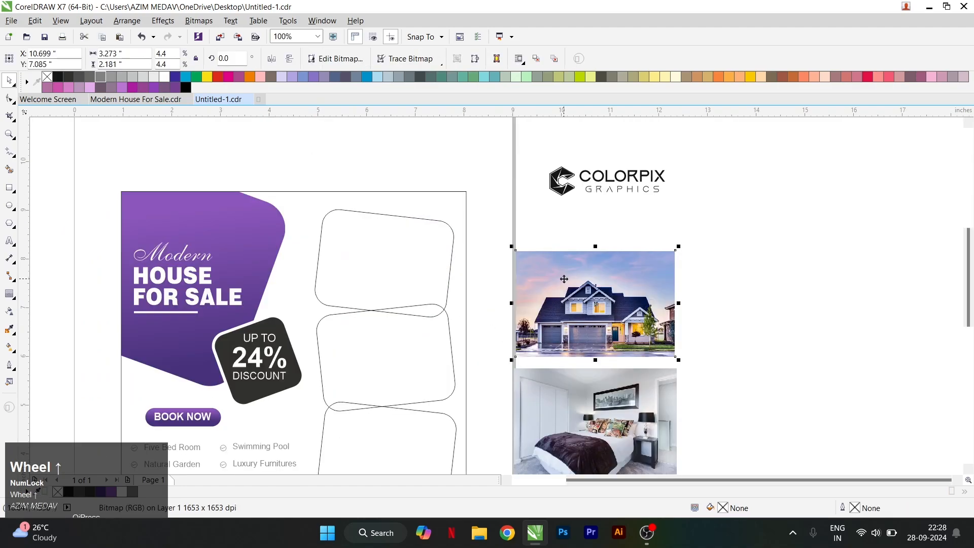
right_click(560, 269)
click(588, 187)
click(451, 239)
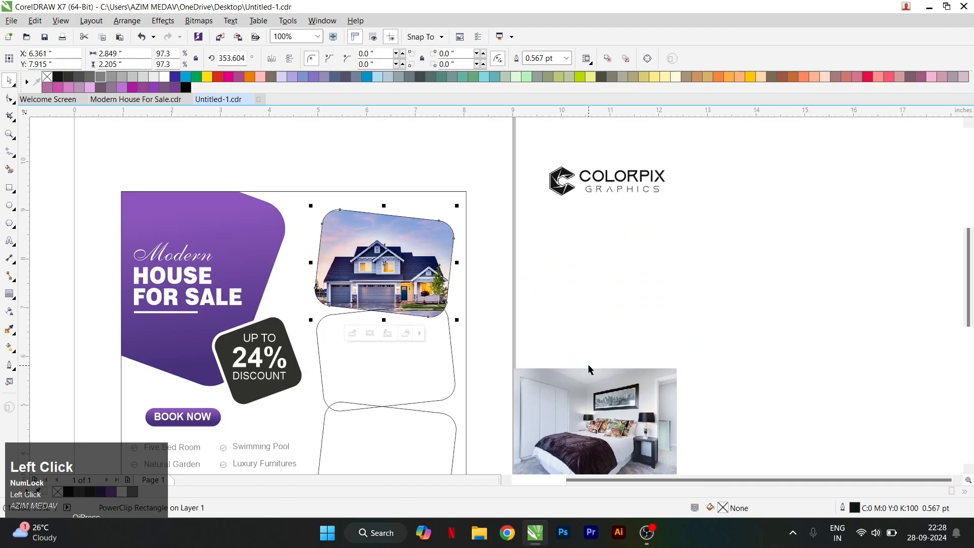
- PowerClip the bedroom photo inside the middle tilted frame
click(594, 405)
right_click(595, 406)
click(643, 76)
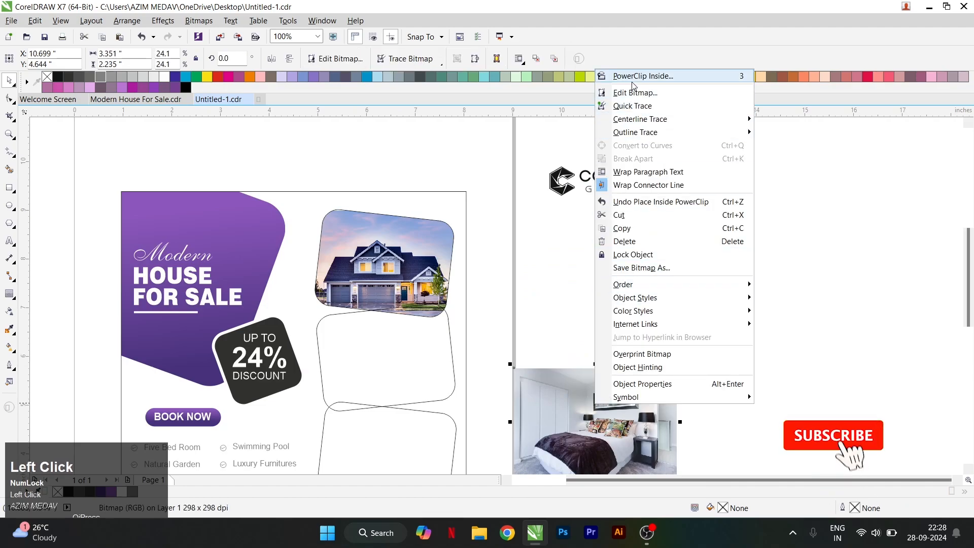
click(380, 363)
- PowerClip the modern wooden house photo inside the bottom tilted frame
scroll(510, 227, down, 1)
scroll(539, 381, up, 1)
right_click(539, 381)
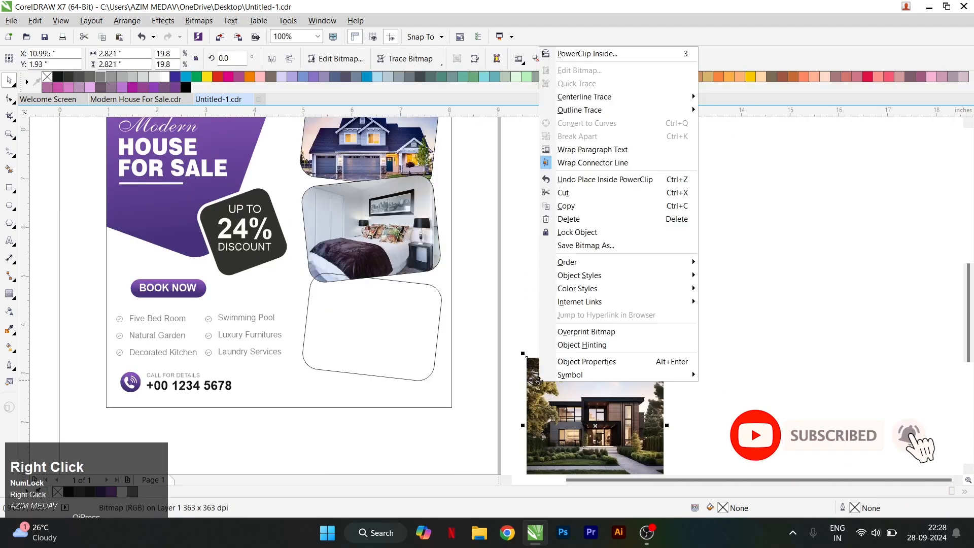
click(573, 52)
click(427, 345)
scroll(428, 345, down, 1)
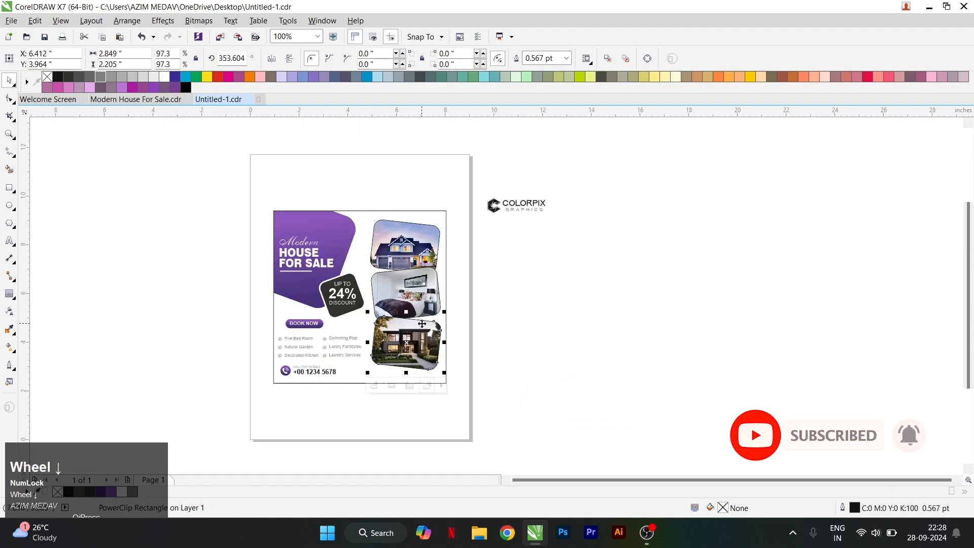
- Open the top frame's PowerClip contents to examine how the house photo sits in it, and finish editing
scroll(414, 253, up, 1)
click(414, 252)
key(4)
click(413, 252)
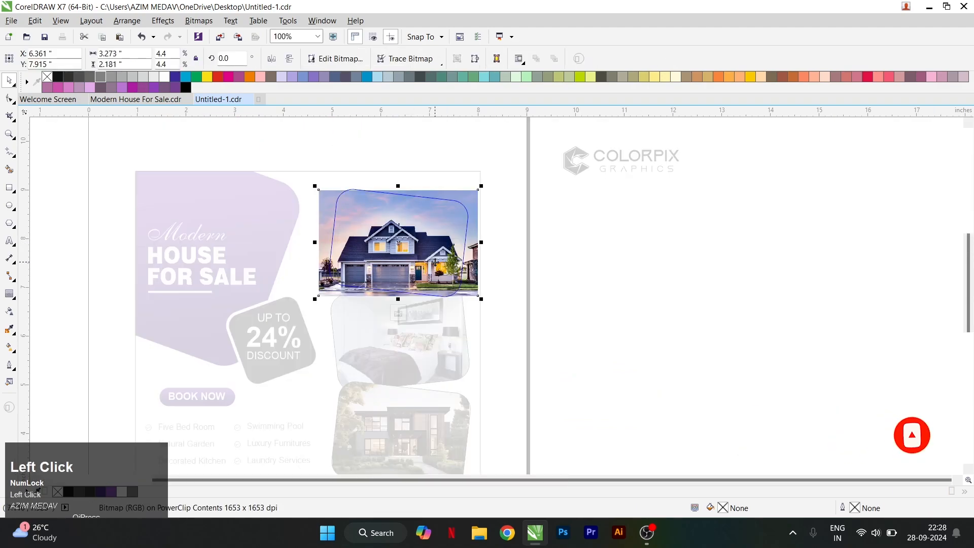
scroll(460, 227, up, 1)
key(5)
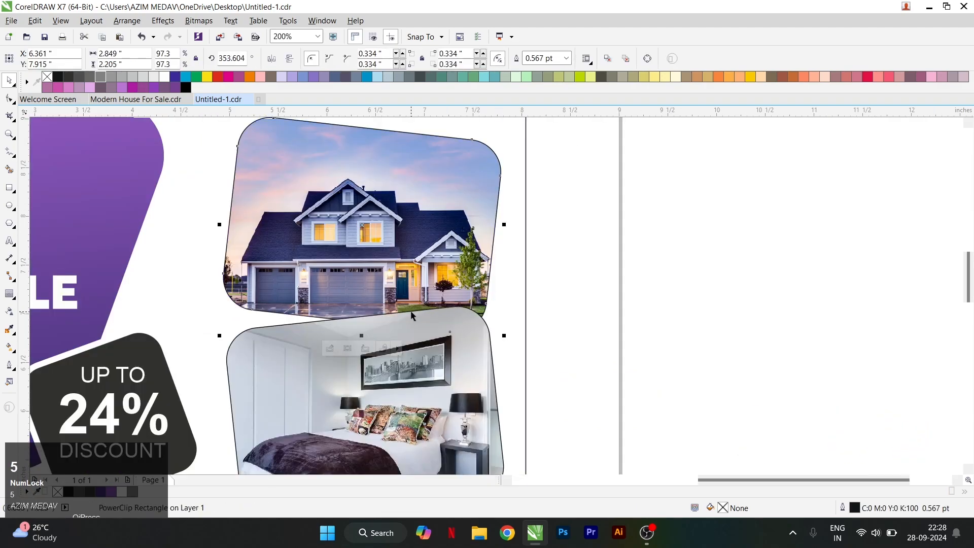
- Enlarge the house photo slightly inside the top frame's PowerClip
scroll(413, 315, down, 1)
scroll(374, 225, up, 1)
key(4)
click(373, 245)
drag(560, 203, 570, 212)
key(5)
- Examine the bedroom photo's placement within the middle frame's PowerClip contents
scroll(437, 259, down, 2)
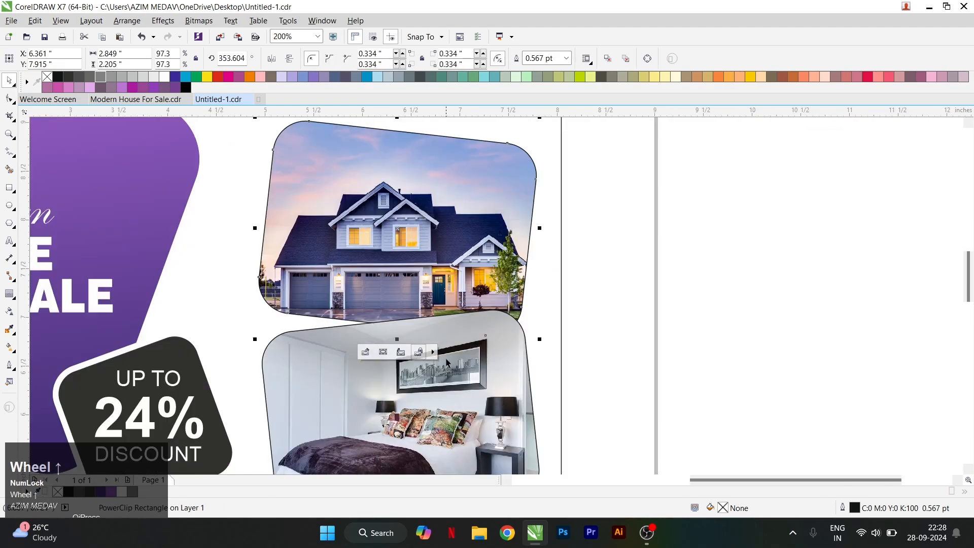
click(471, 315)
key(4)
key(5)
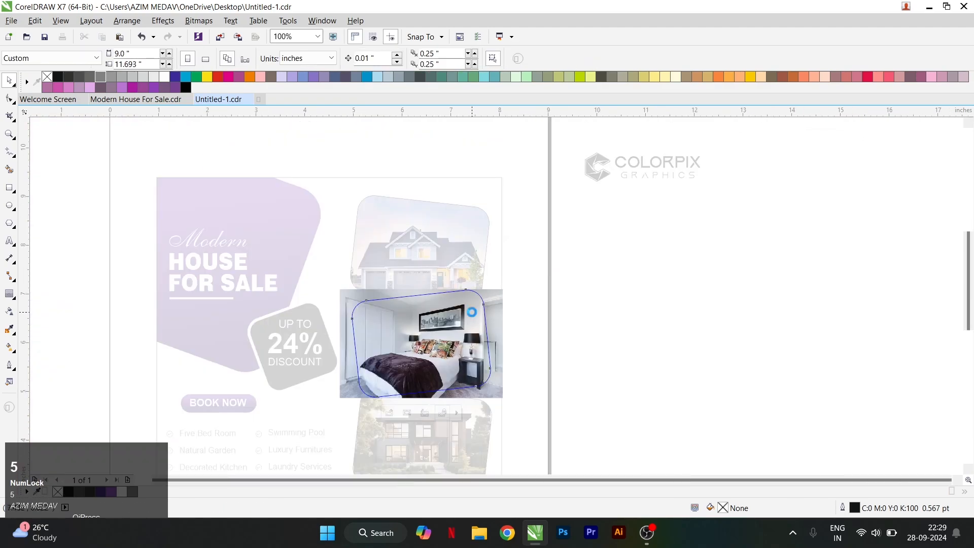
- Set the outline width of all three photo frames to 4.0 pt
scroll(446, 324, down, 1)
click(440, 334)
shift+click(440, 310)
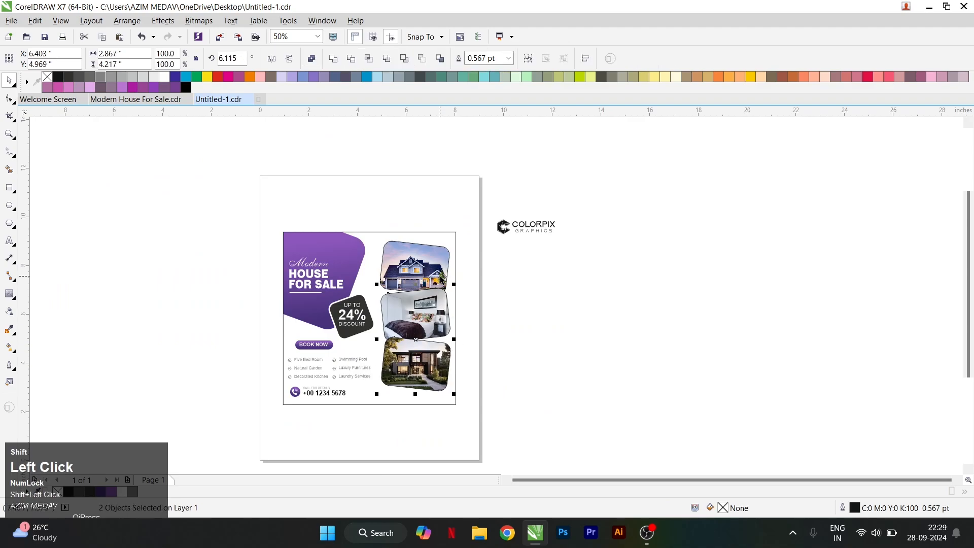
click(509, 59)
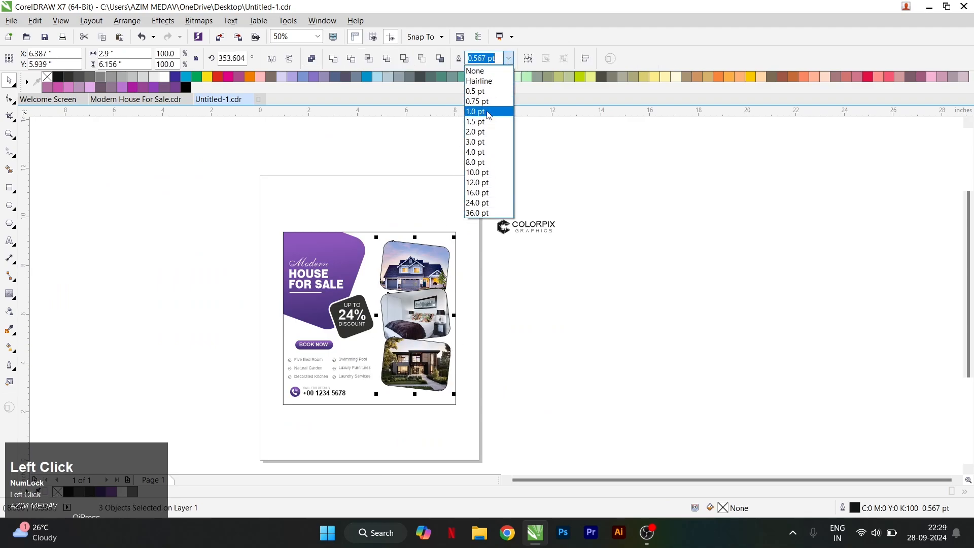
click(490, 146)
scroll(448, 244, up, 3)
click(508, 59)
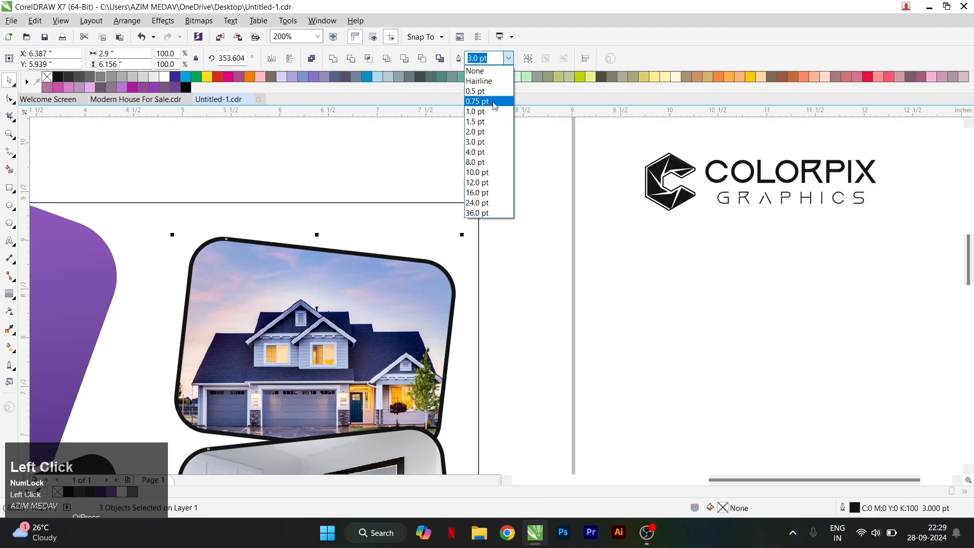
click(481, 161)
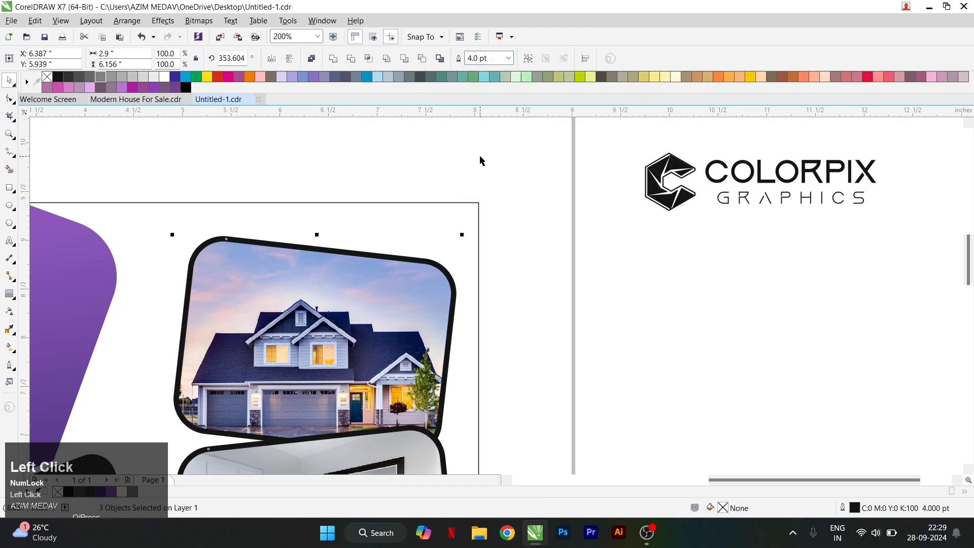
- Colour the outlines of the three photo frames white and deselect them
right_click(164, 76)
scroll(428, 212, down, 2)
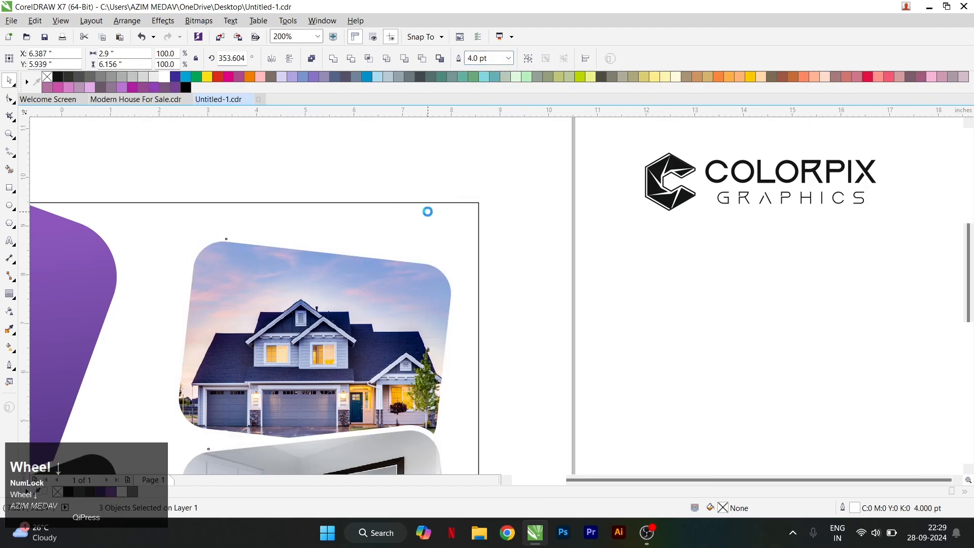
click(507, 243)
- Add a drop shadow with the Large Glow preset to the top house photo frame
scroll(433, 254, down, 1)
scroll(391, 271, up, 1)
scroll(425, 259, down, 1)
scroll(426, 319, up, 1)
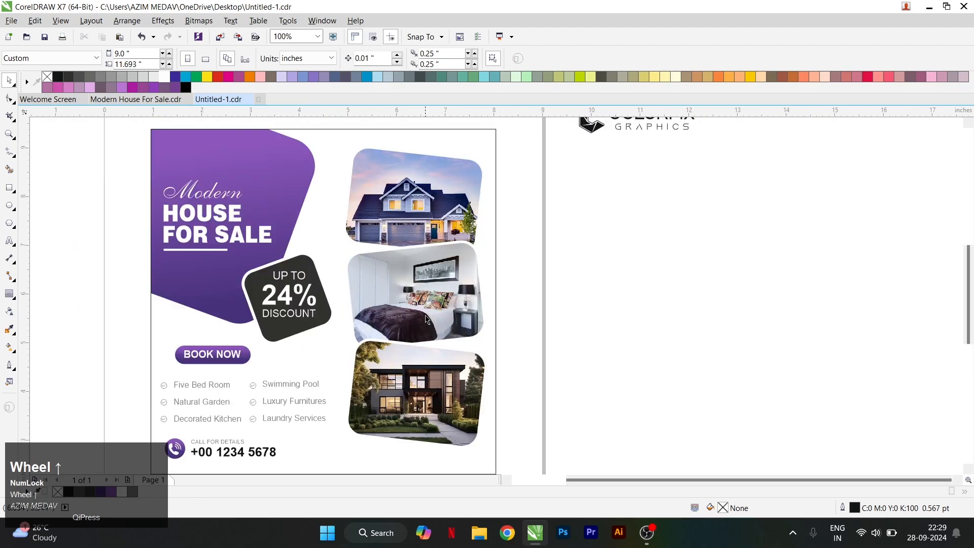
click(414, 200)
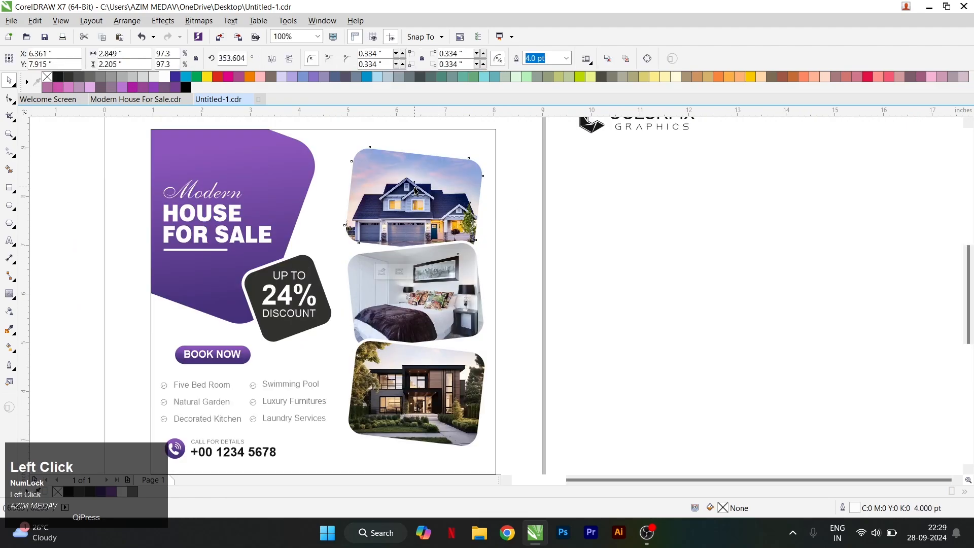
click(17, 304)
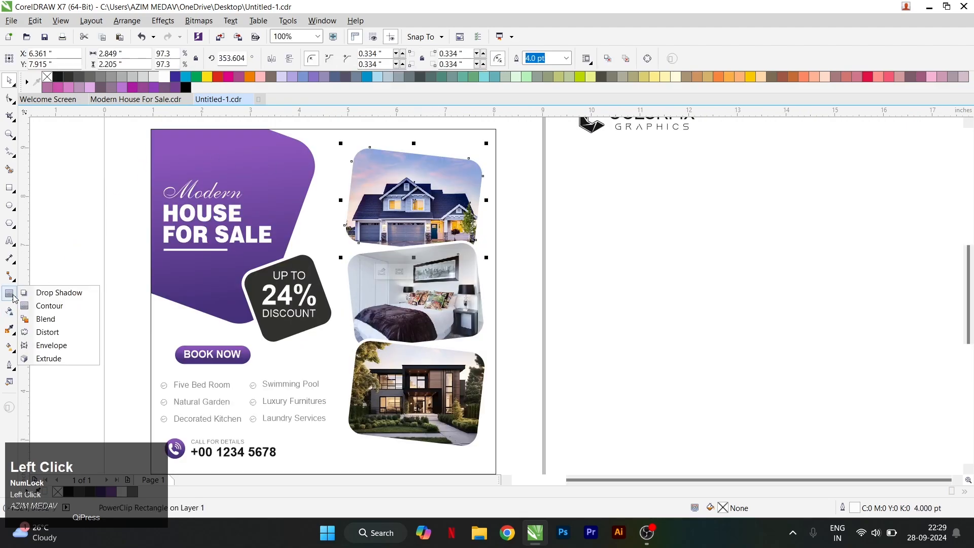
click(50, 292)
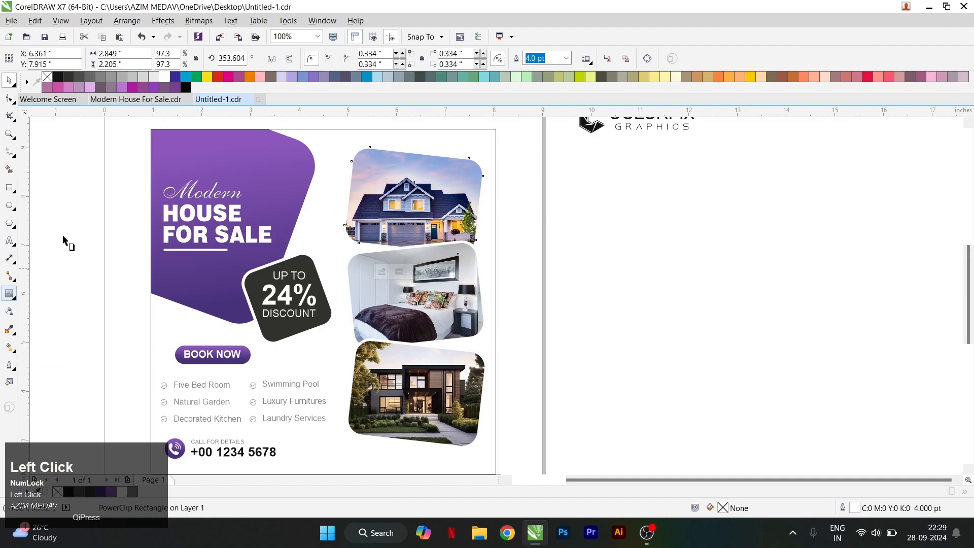
click(30, 58)
click(45, 173)
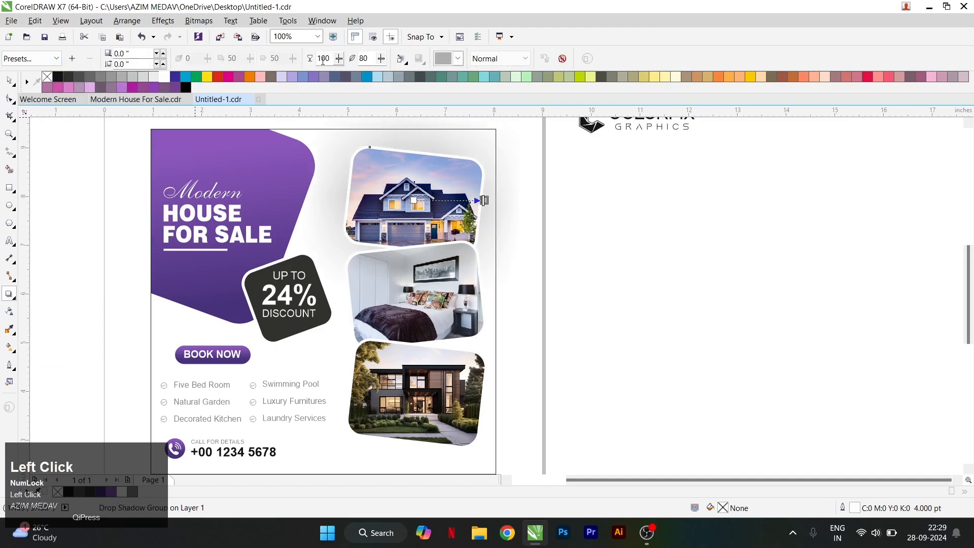
- Set the top frame's shadow to opacity 50, feathering 15 and black
text(50)
key(Tab)
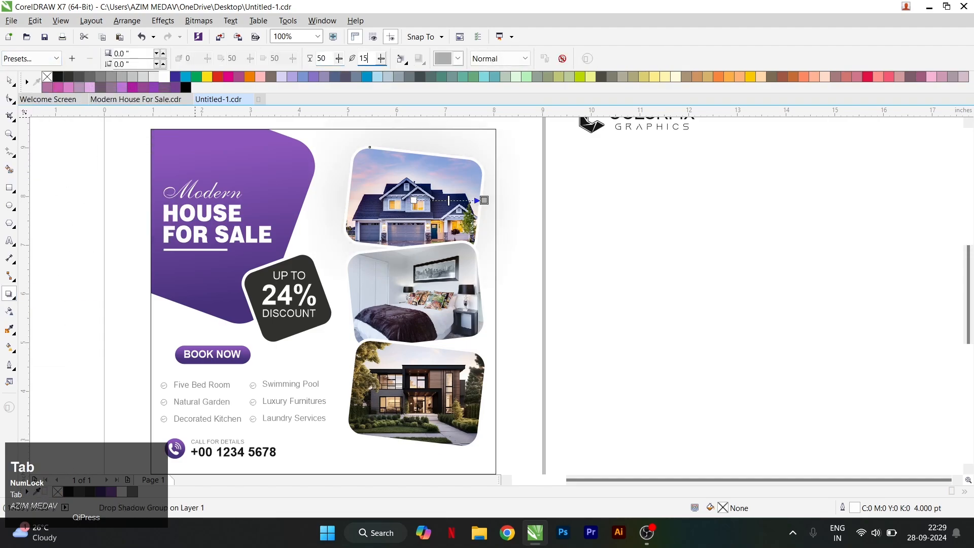
click(459, 58)
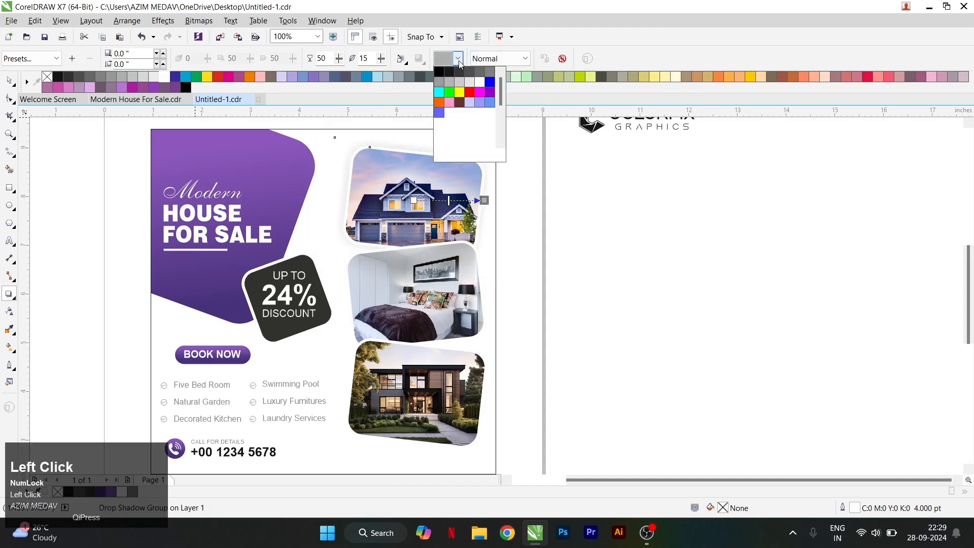
click(439, 72)
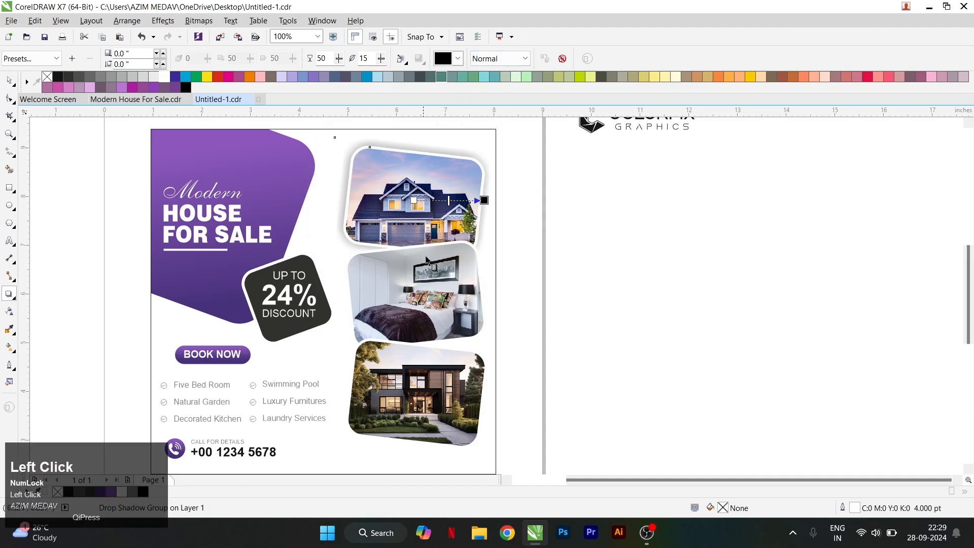
- Give the middle bedroom photo frame a black Large Glow drop shadow with opacity 50 and feathering 15
click(433, 271)
click(31, 58)
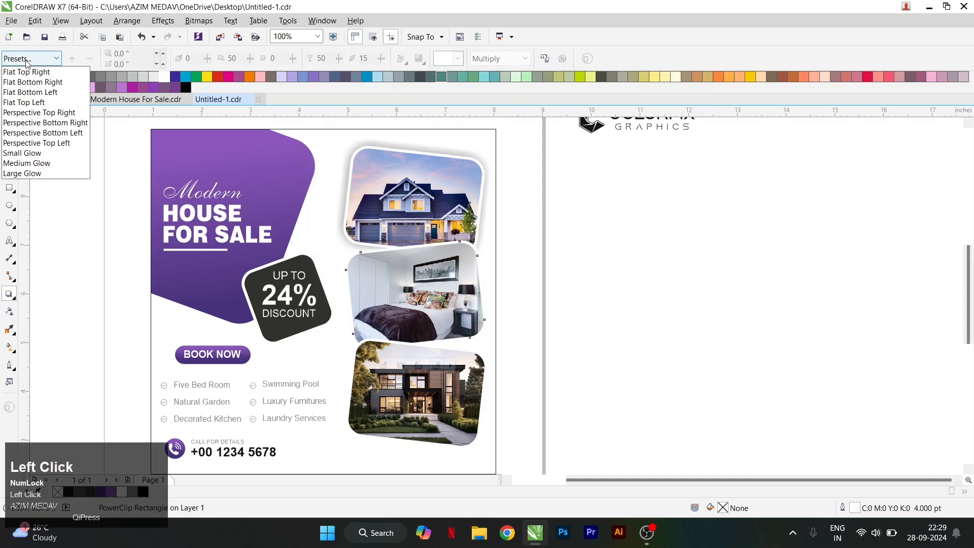
click(31, 169)
double_click(334, 59)
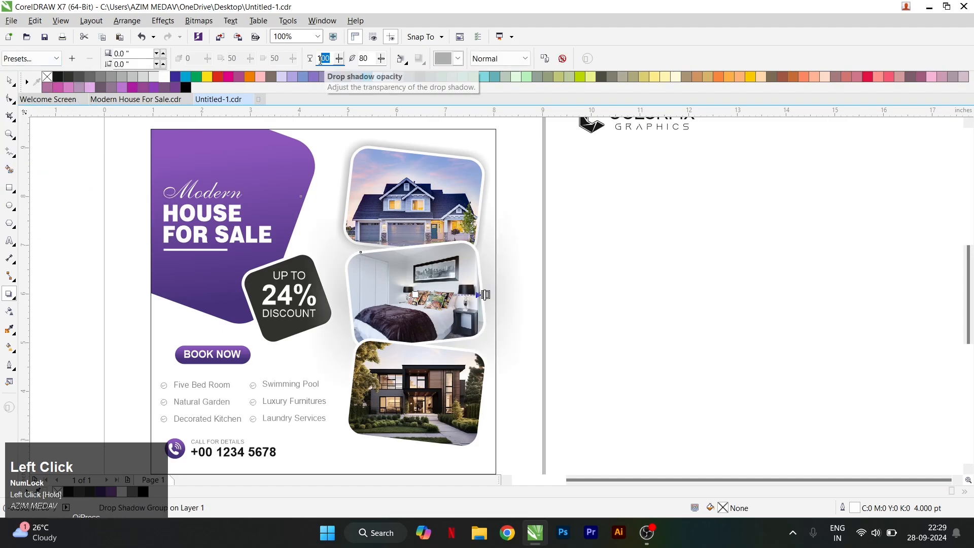
text(50)
key(Tab)
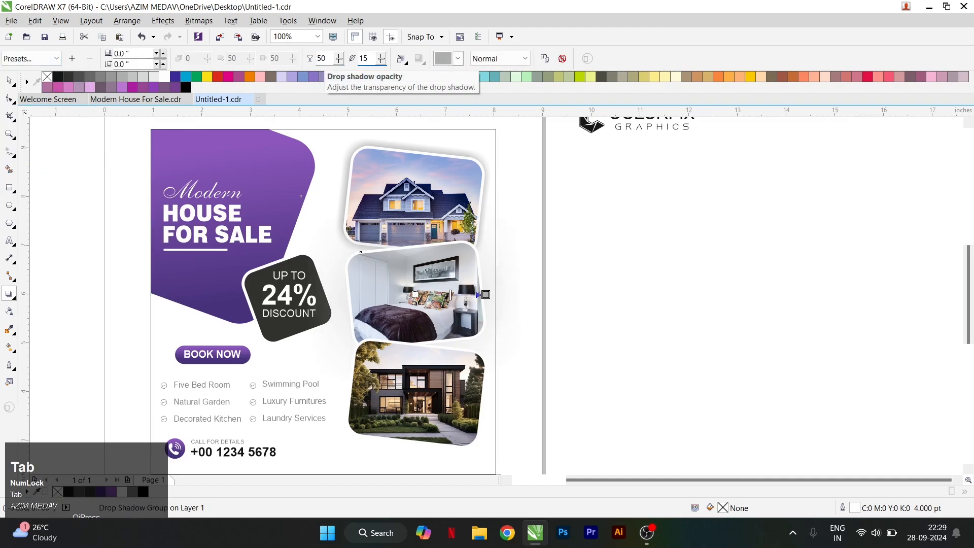
click(458, 58)
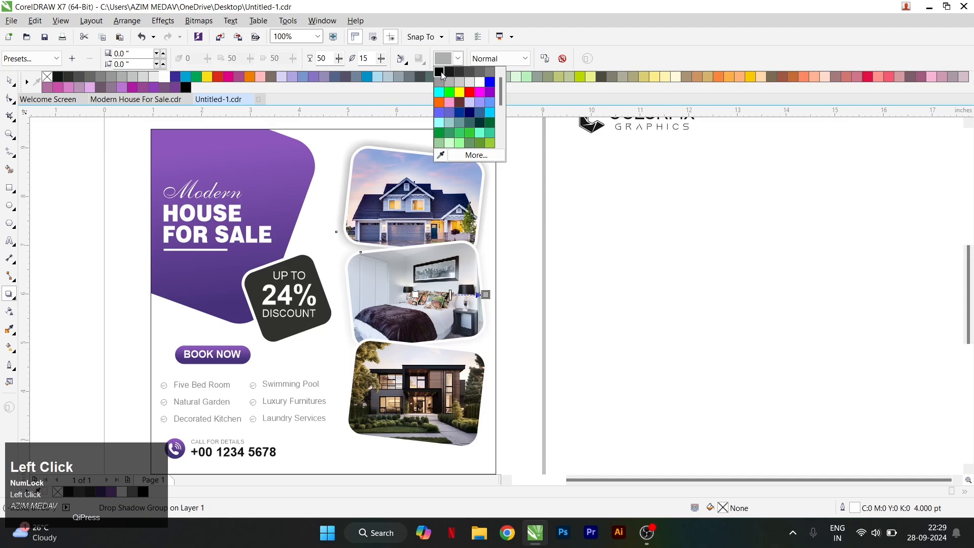
click(440, 73)
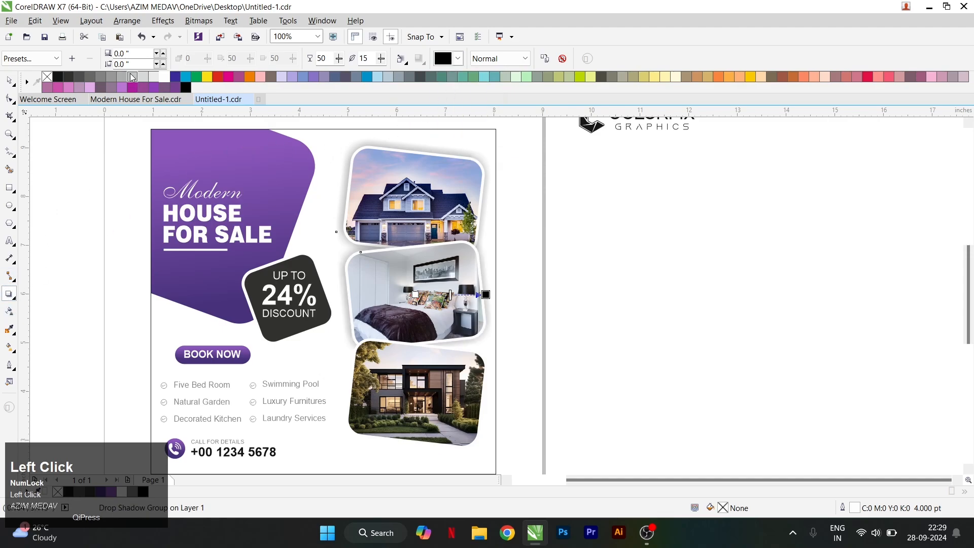
- Give the bottom house photo frame a black Large Glow drop shadow with opacity 50 and feathering 15
click(418, 347)
click(56, 59)
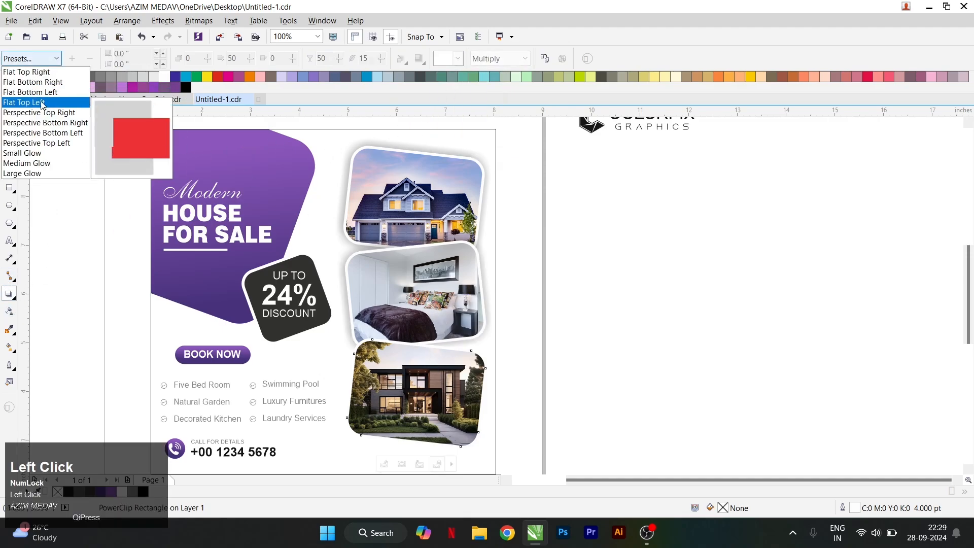
click(32, 172)
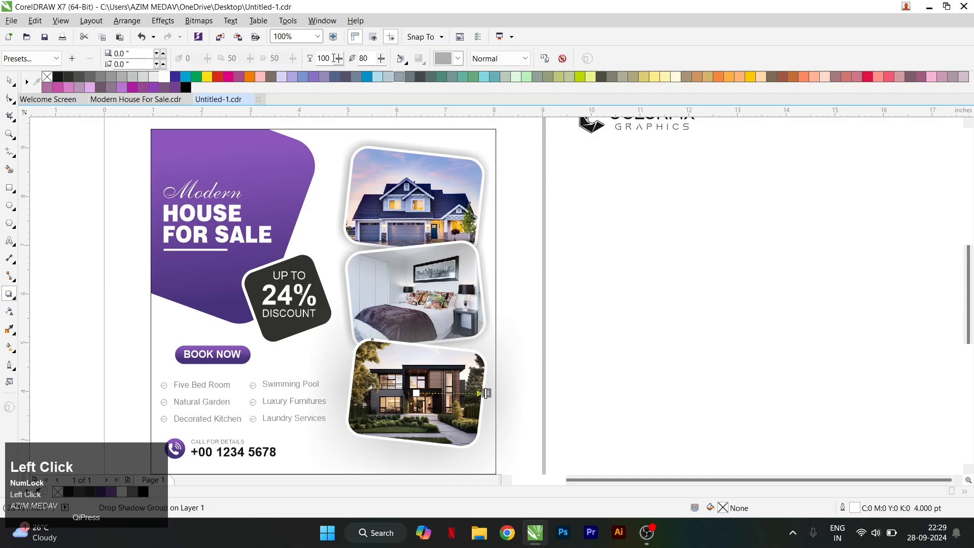
double_click(334, 58)
text(50)
key(Tab)
text(15)
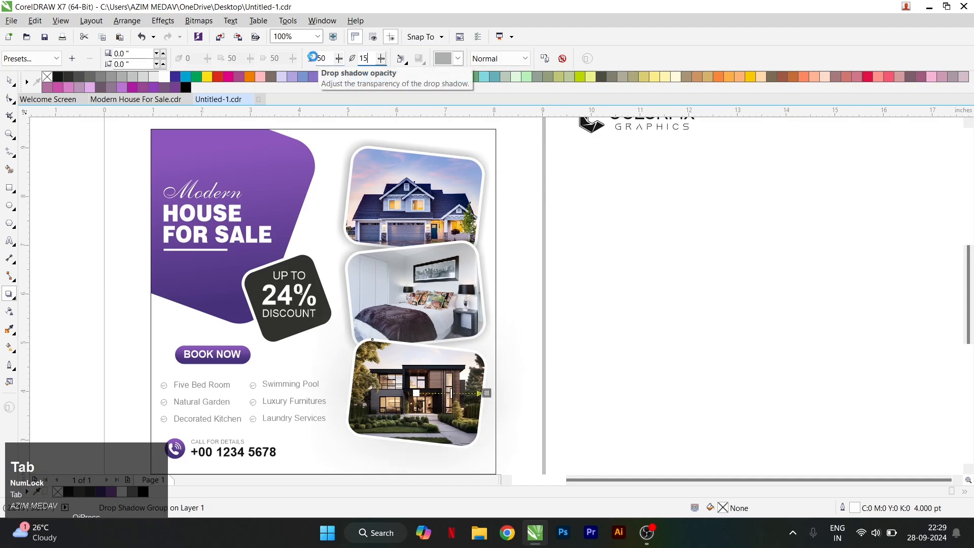
click(457, 58)
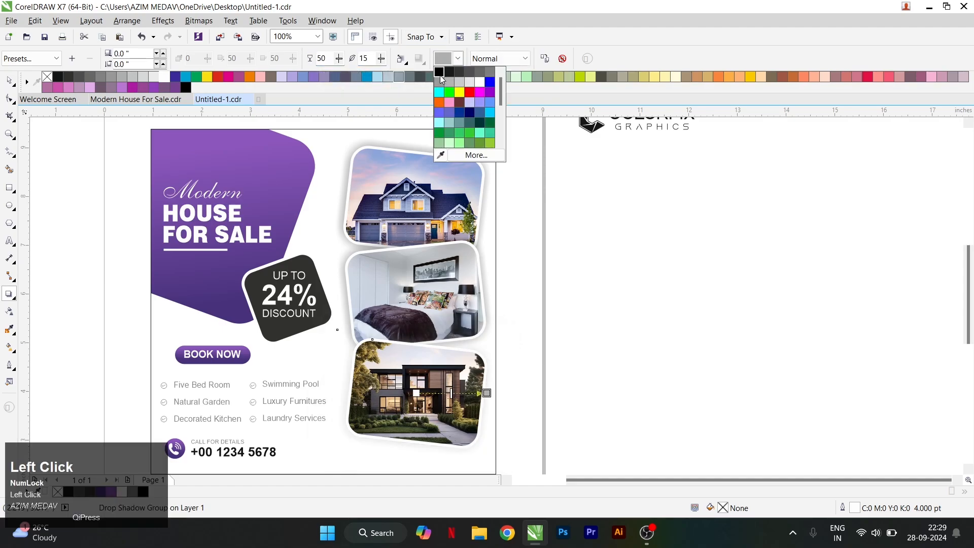
click(439, 72)
click(8, 81)
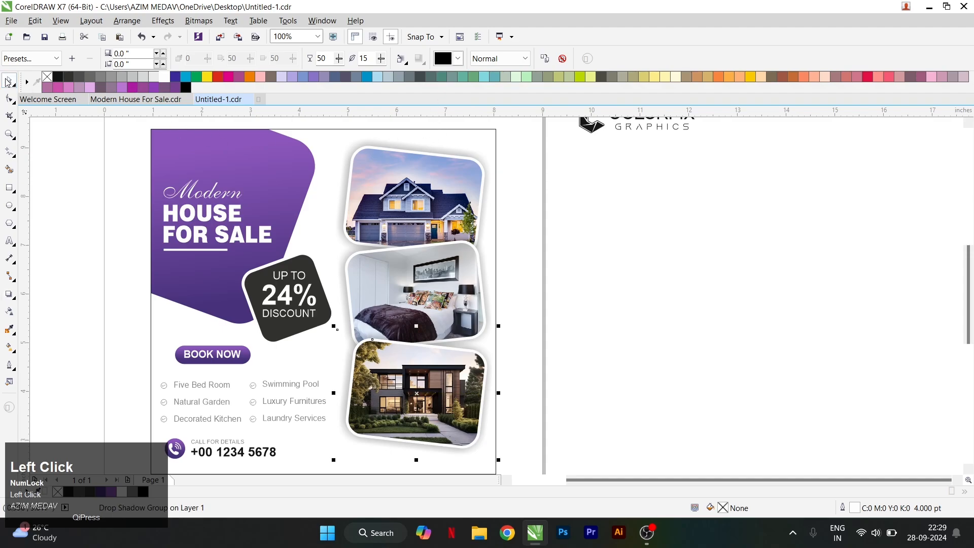
- Bring the top and middle photo frames with their shadows in front of the bottom frame
click(420, 223)
key(shift+Up)
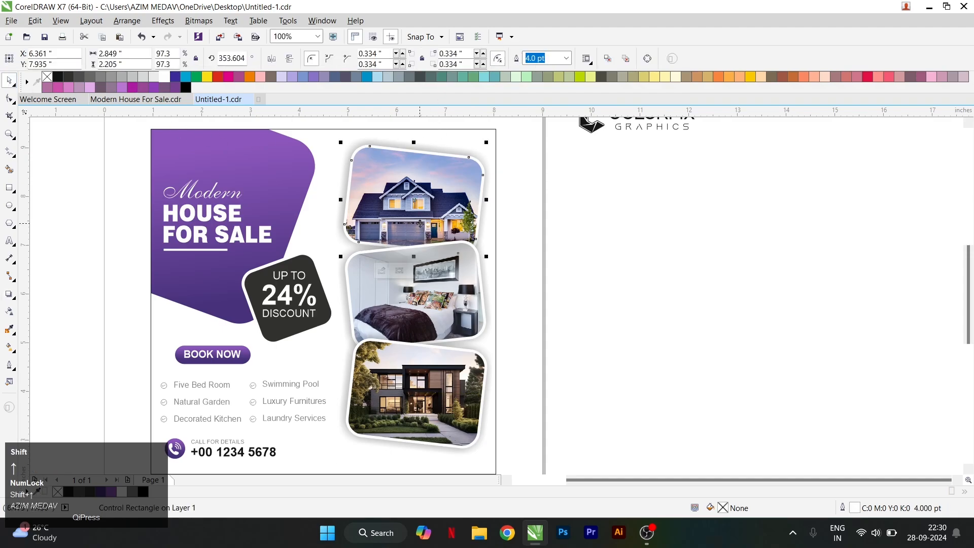
key(ctrl+z)
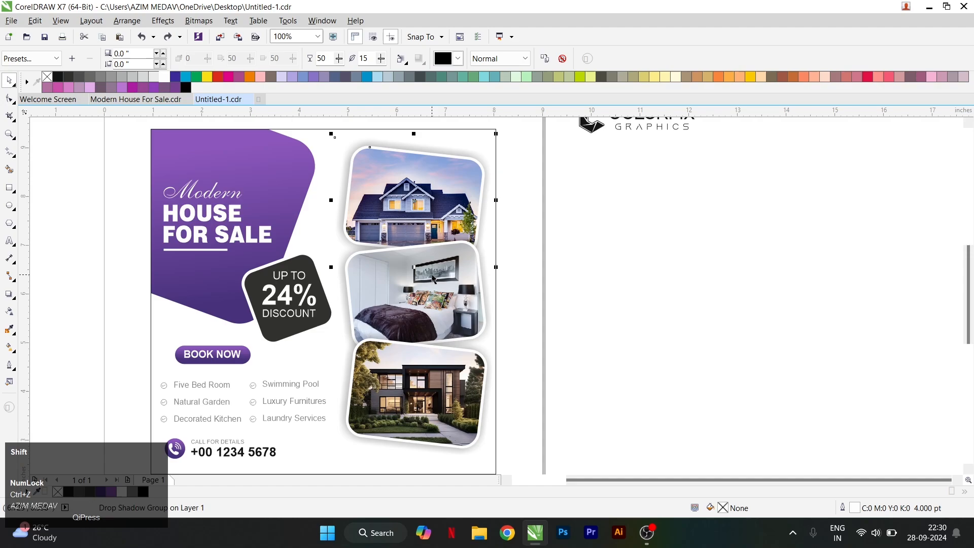
click(433, 278)
key(shift+Page_Up)
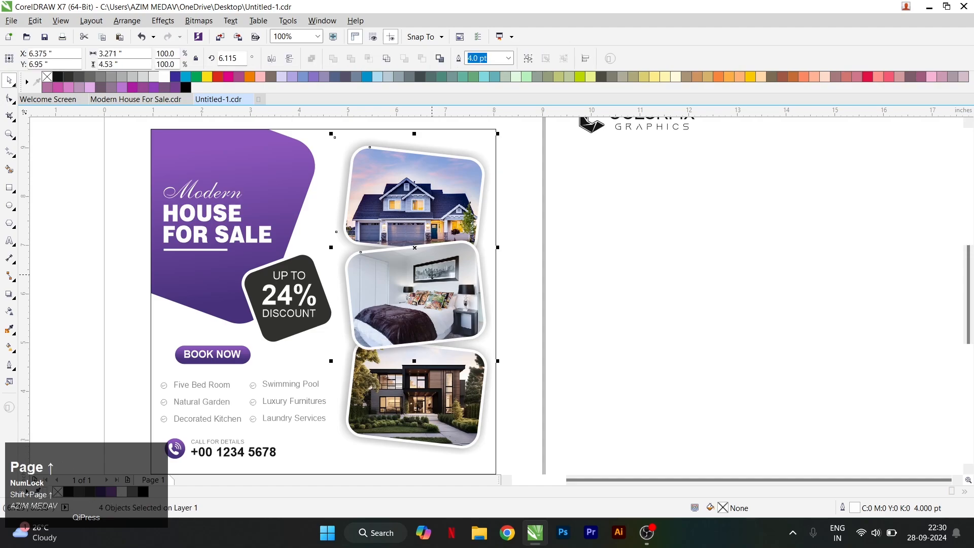
click(604, 261)
- Bring the top house photo frame to the front so it overlaps the bedroom frame, and deselect it
click(479, 217)
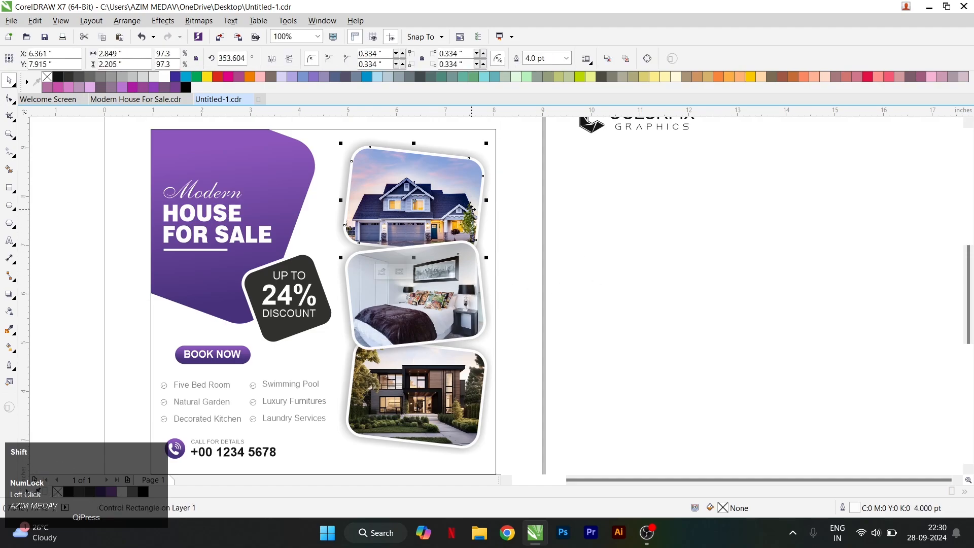
key(shift+Page_Up)
click(554, 257)
- Move the Colorpix Graphics logo above the heading on the purple shape, fill it white and bring it to the front
scroll(594, 293, up, 2)
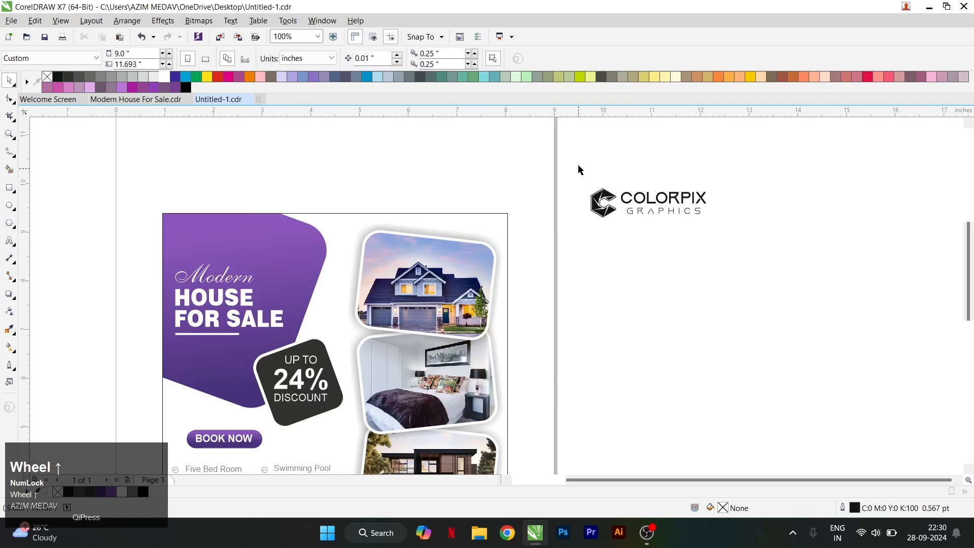
drag(579, 169, 767, 226)
drag(652, 204, 237, 234)
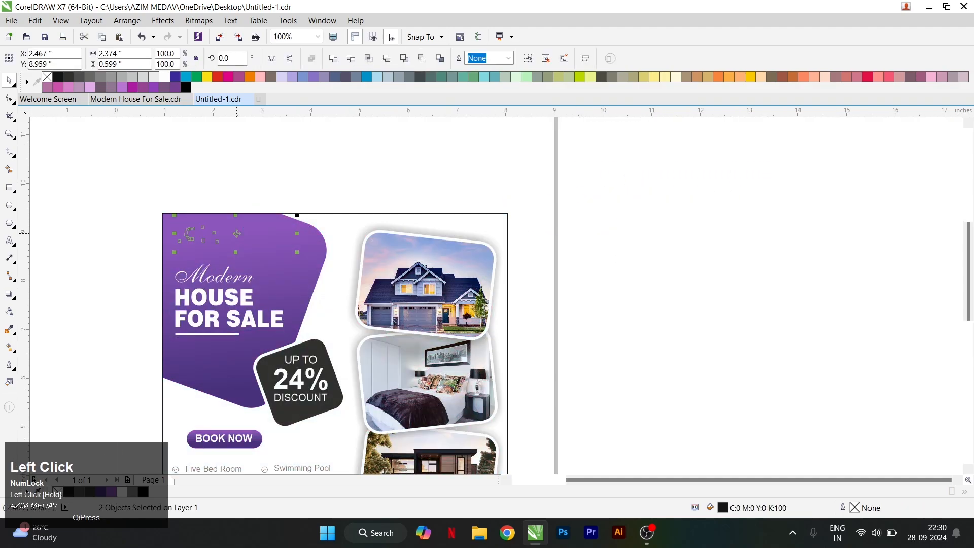
click(164, 77)
key(shift+Page_Up)
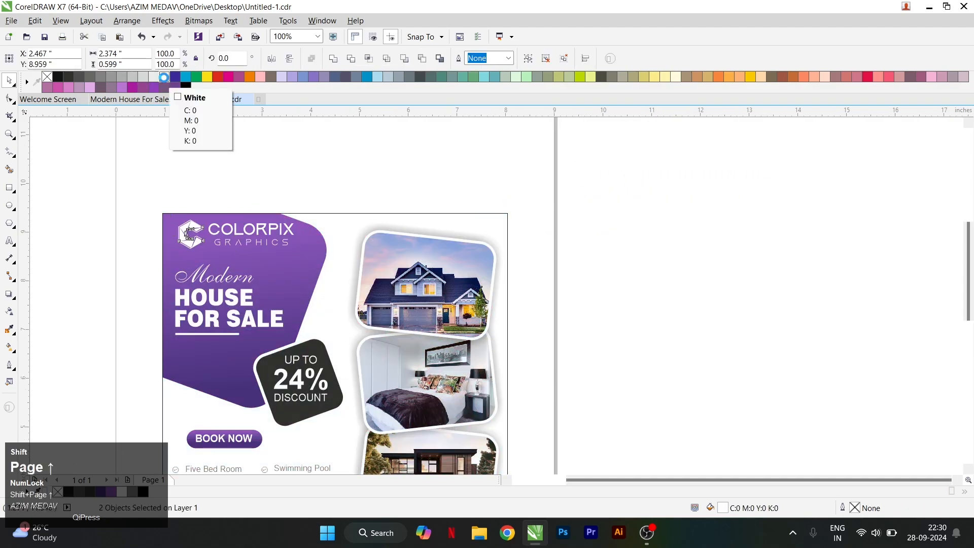
- Scale the white logo down and reposition it above the "Modern" heading
scroll(197, 191, up, 1)
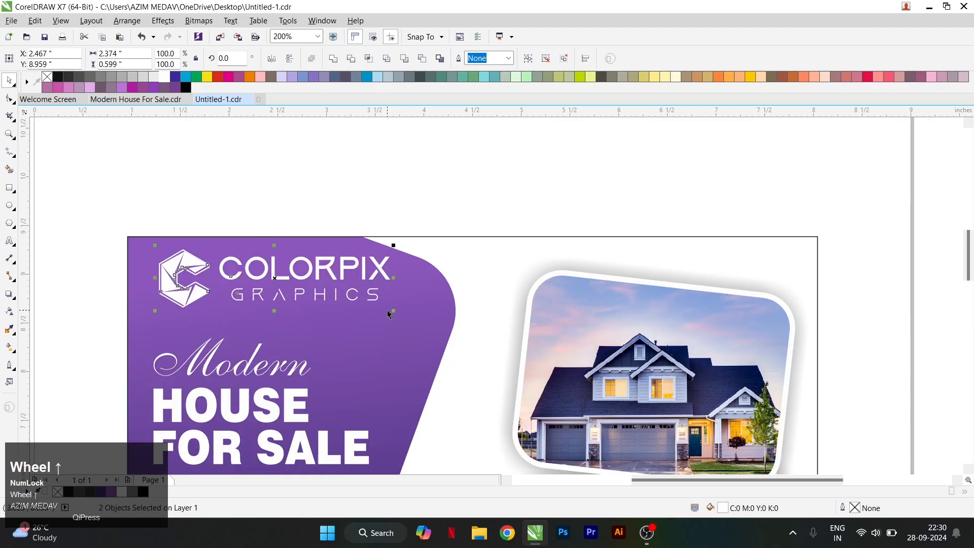
drag(394, 312, 305, 290)
drag(228, 265, 236, 280)
scroll(418, 211, down, 1)
click(269, 201)
- Fit the whole post in the view to review the finished layout
scroll(330, 198, down, 1)
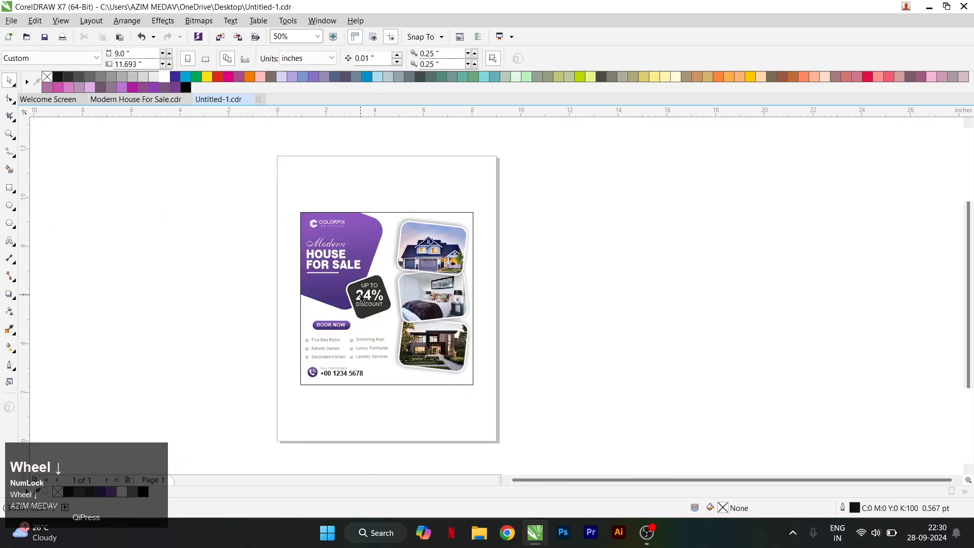
scroll(362, 292, up, 1)
scroll(354, 259, down, 1)
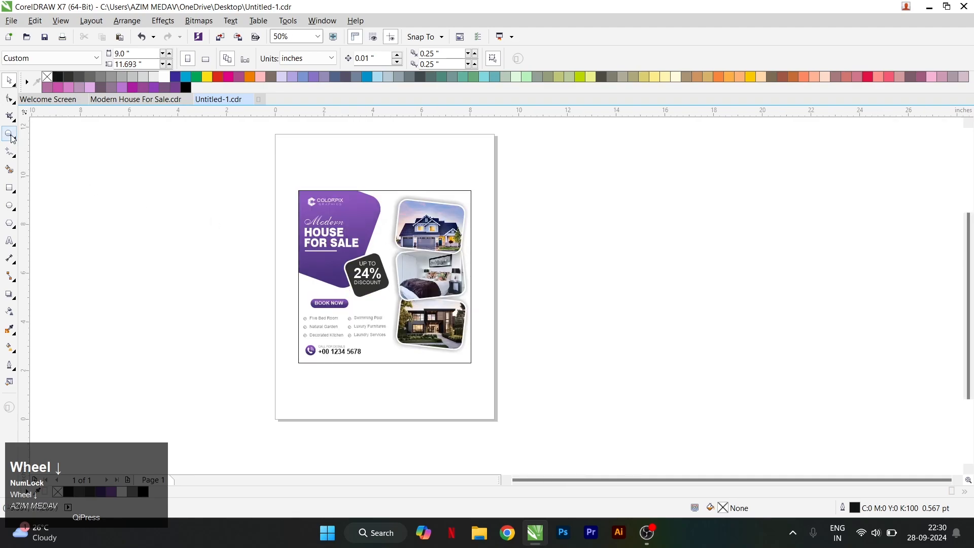
click(9, 134)
drag(294, 186, 477, 366)
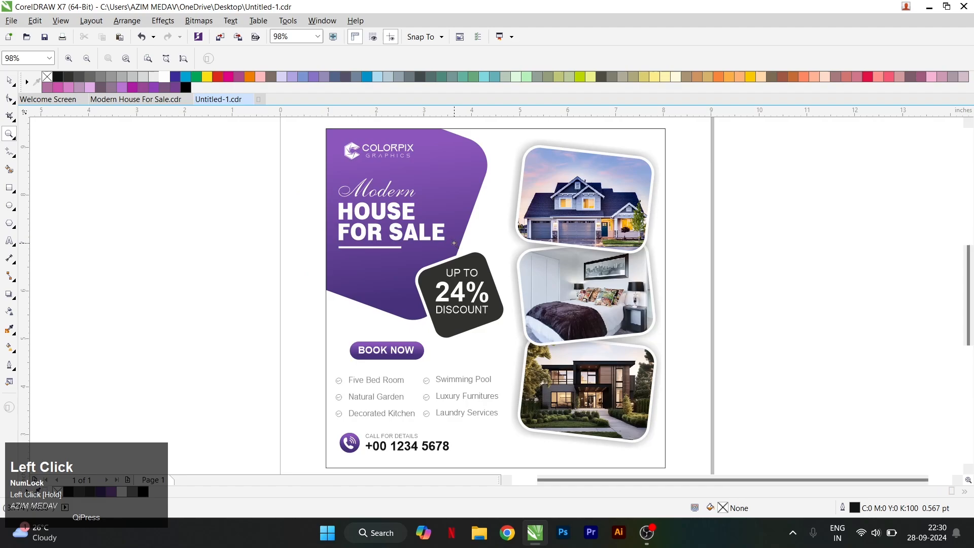